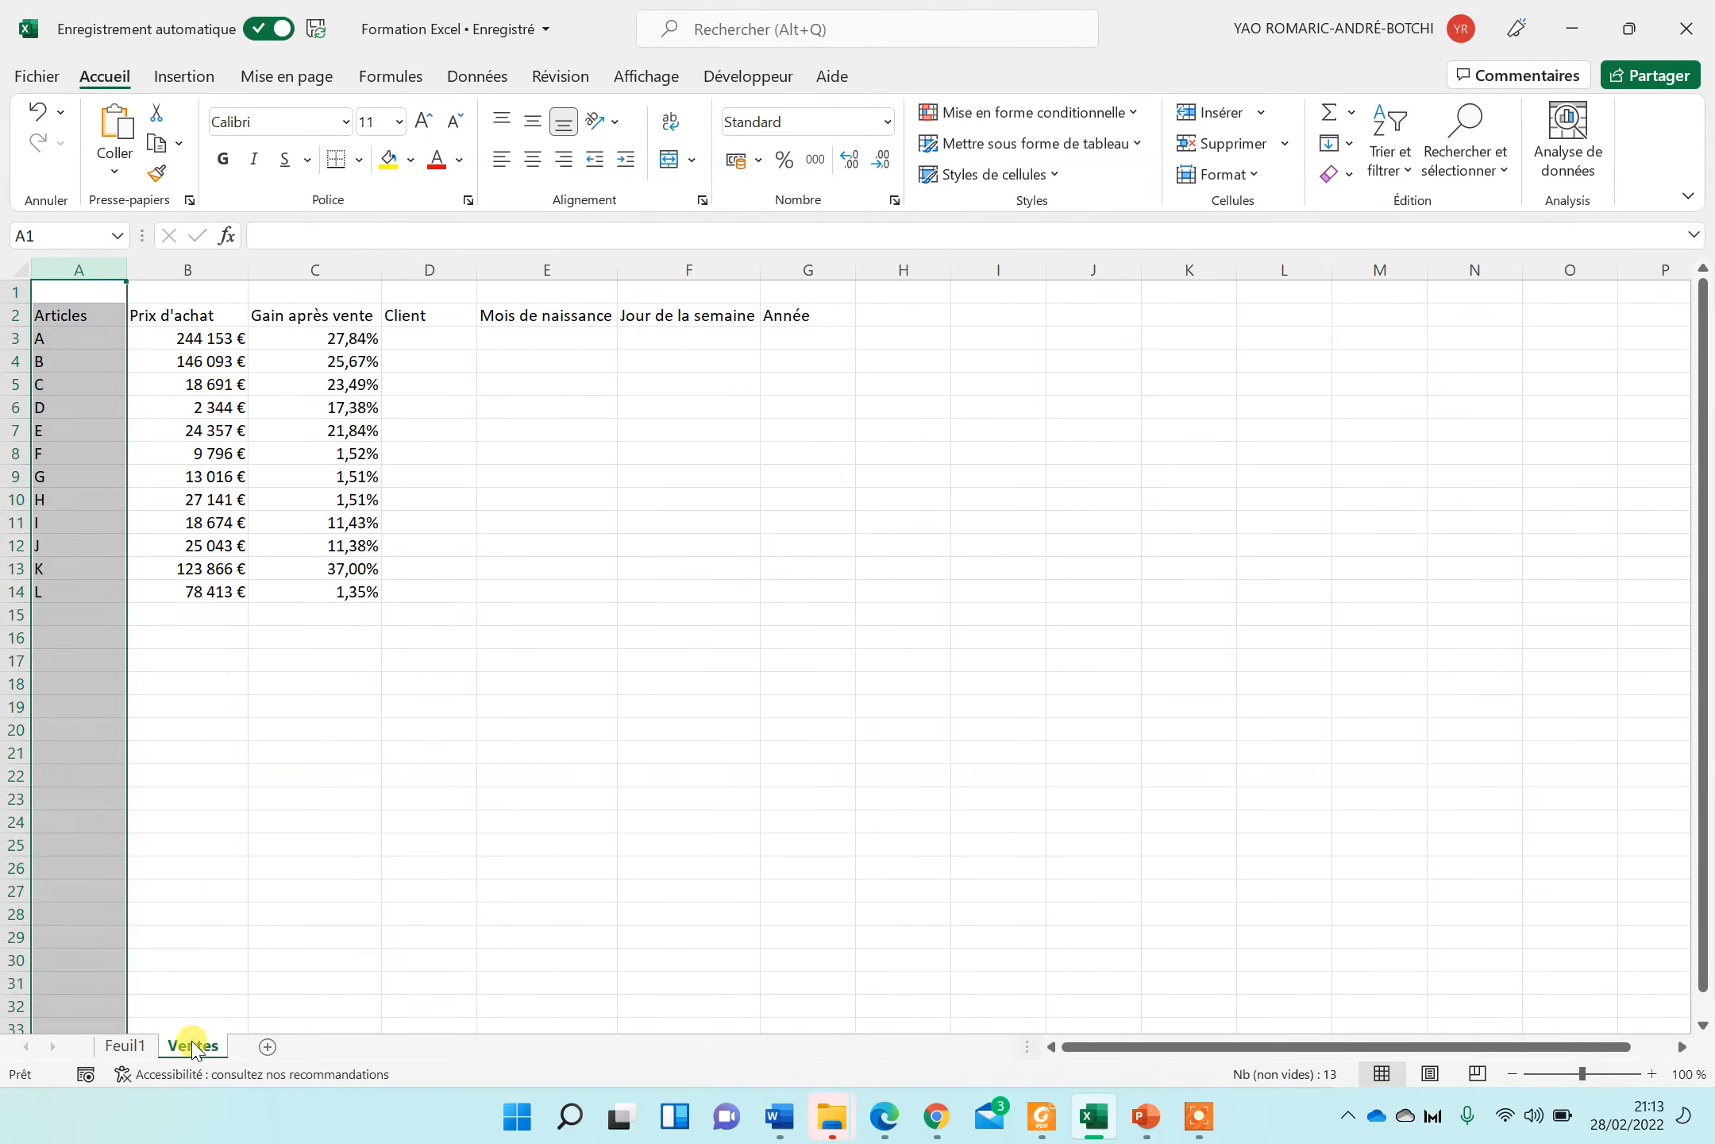
Step: Switch to the Feuil1 worksheet and look over the Insertion and Mise en page commands before returning to Accueil
click(317, 662)
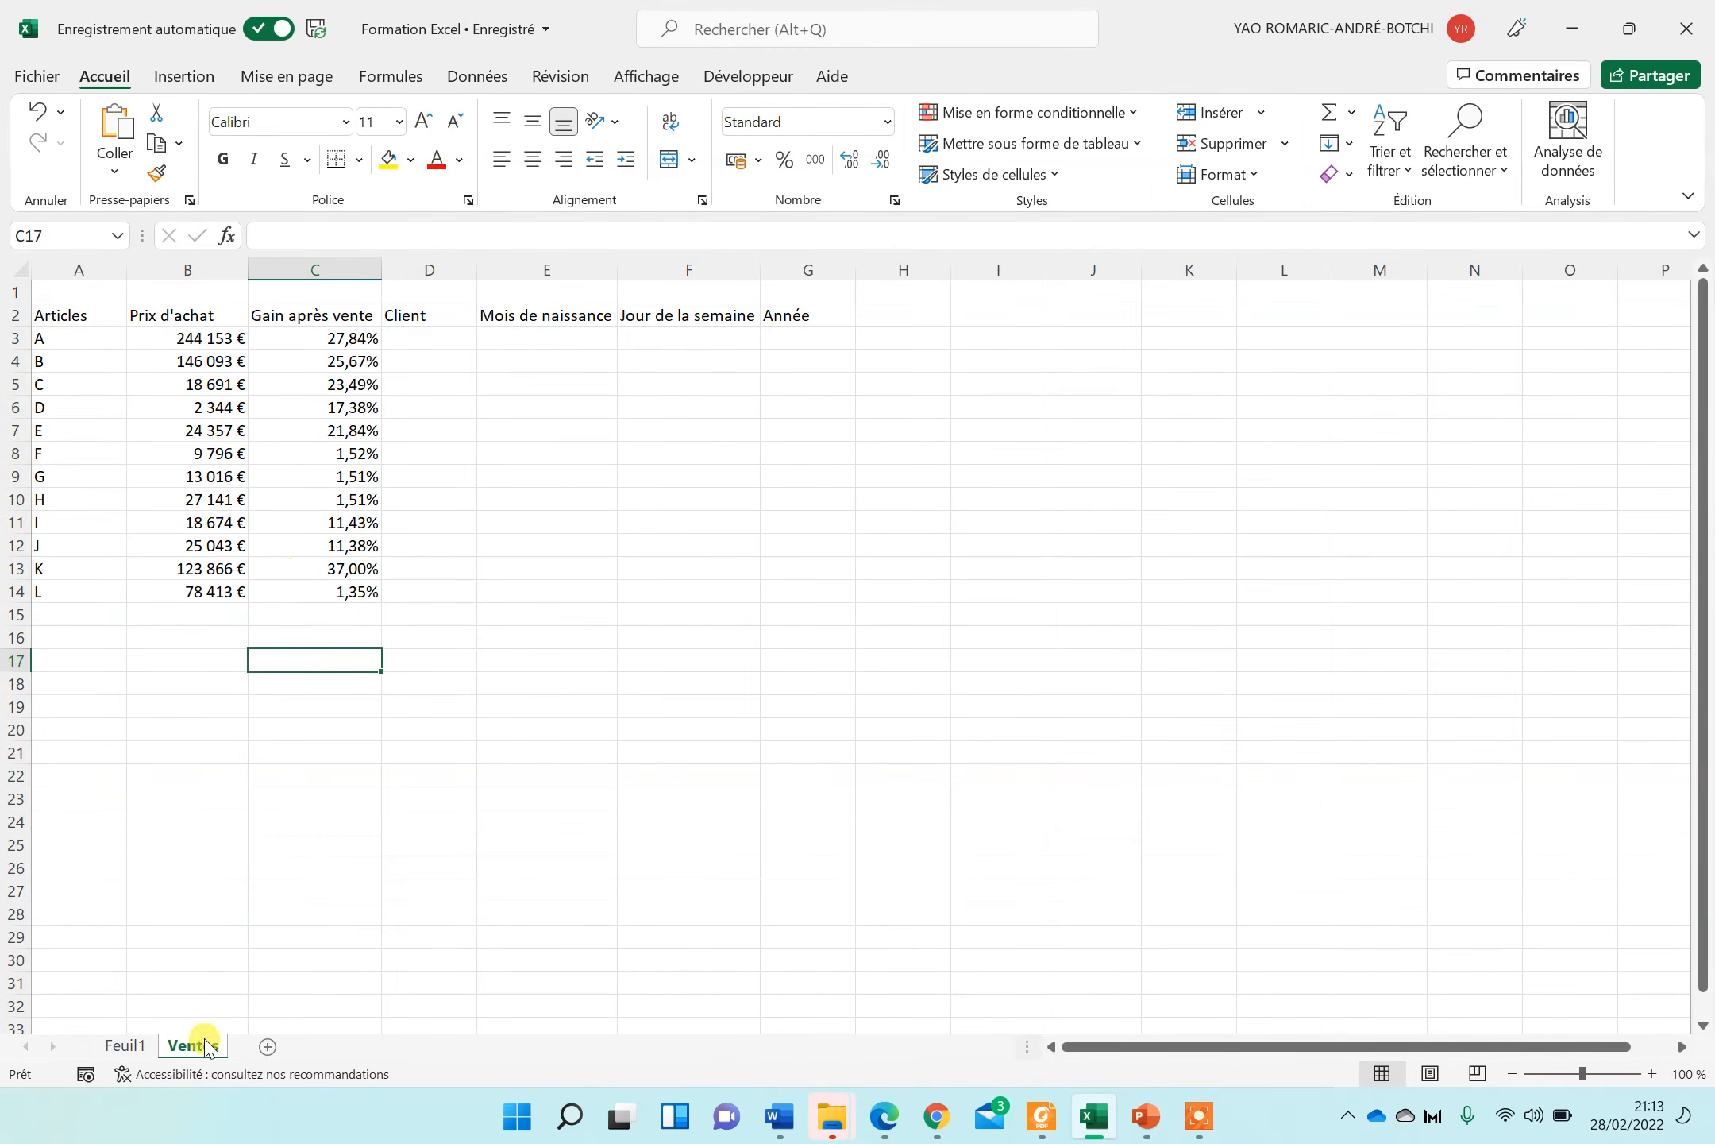
click(137, 1046)
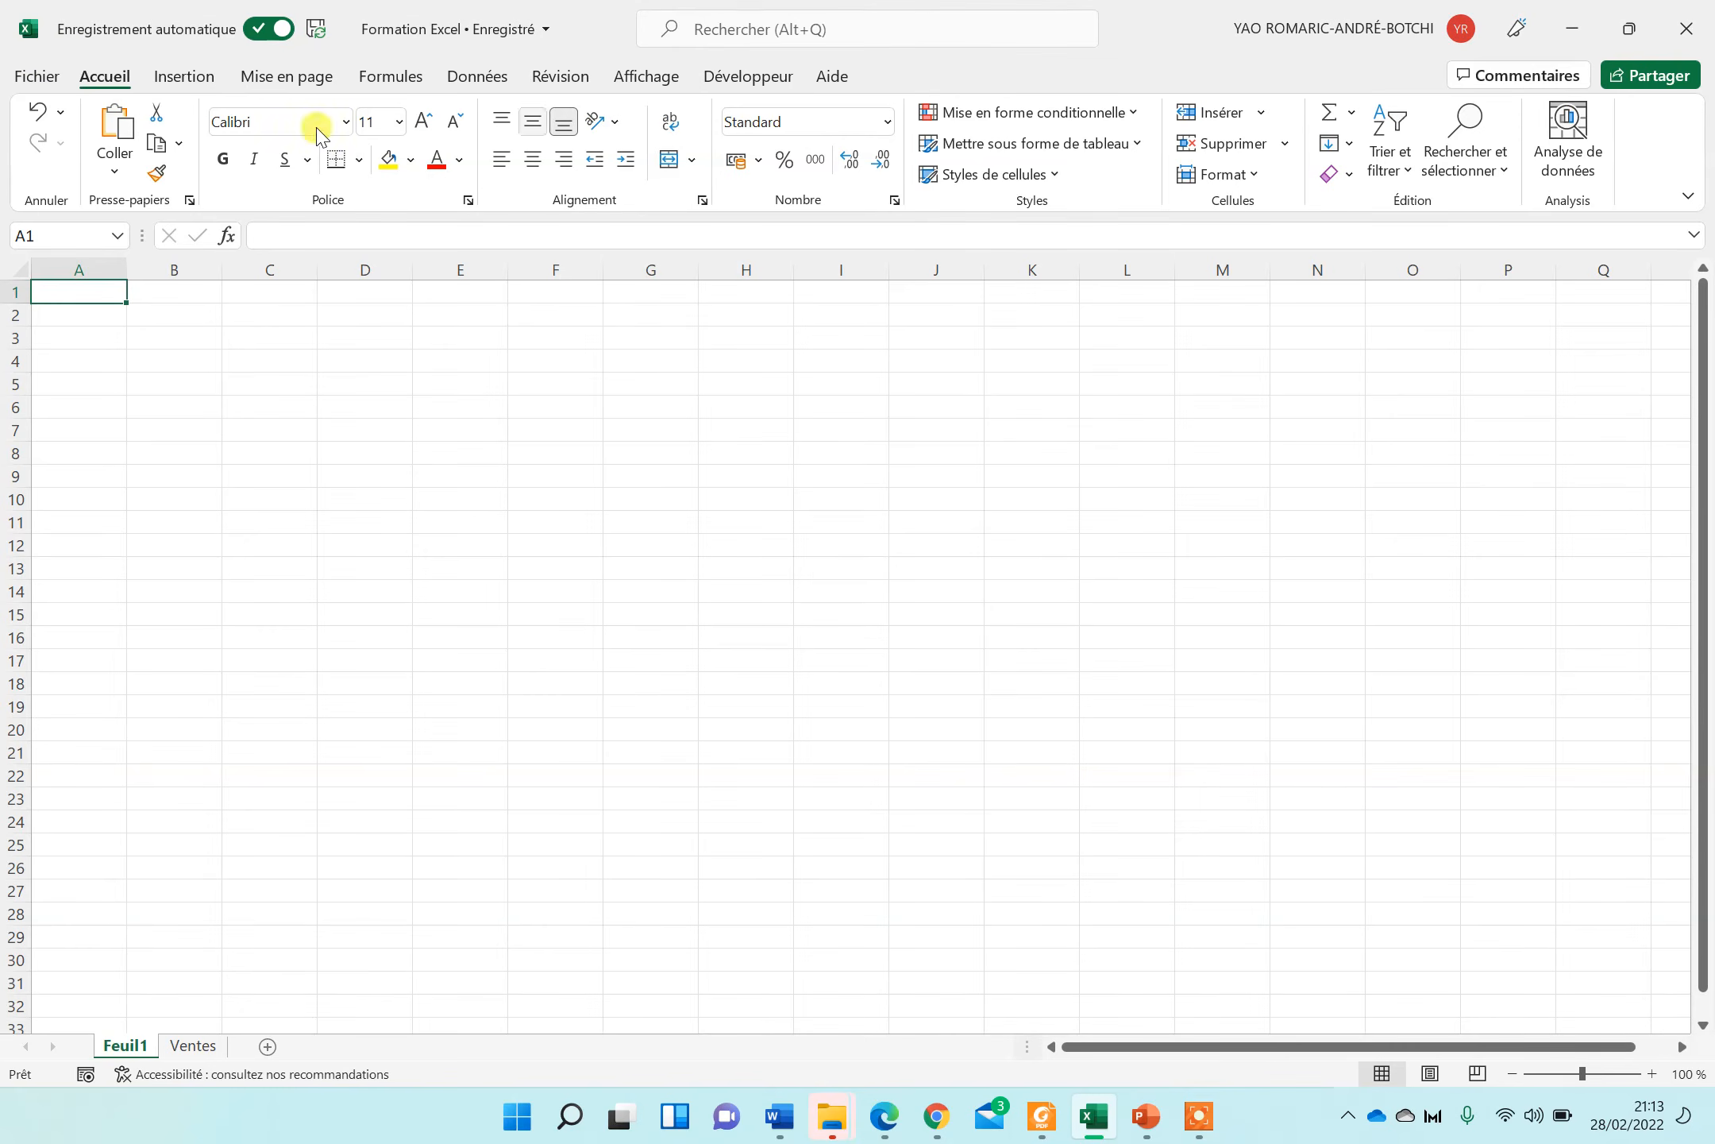
click(185, 77)
click(256, 80)
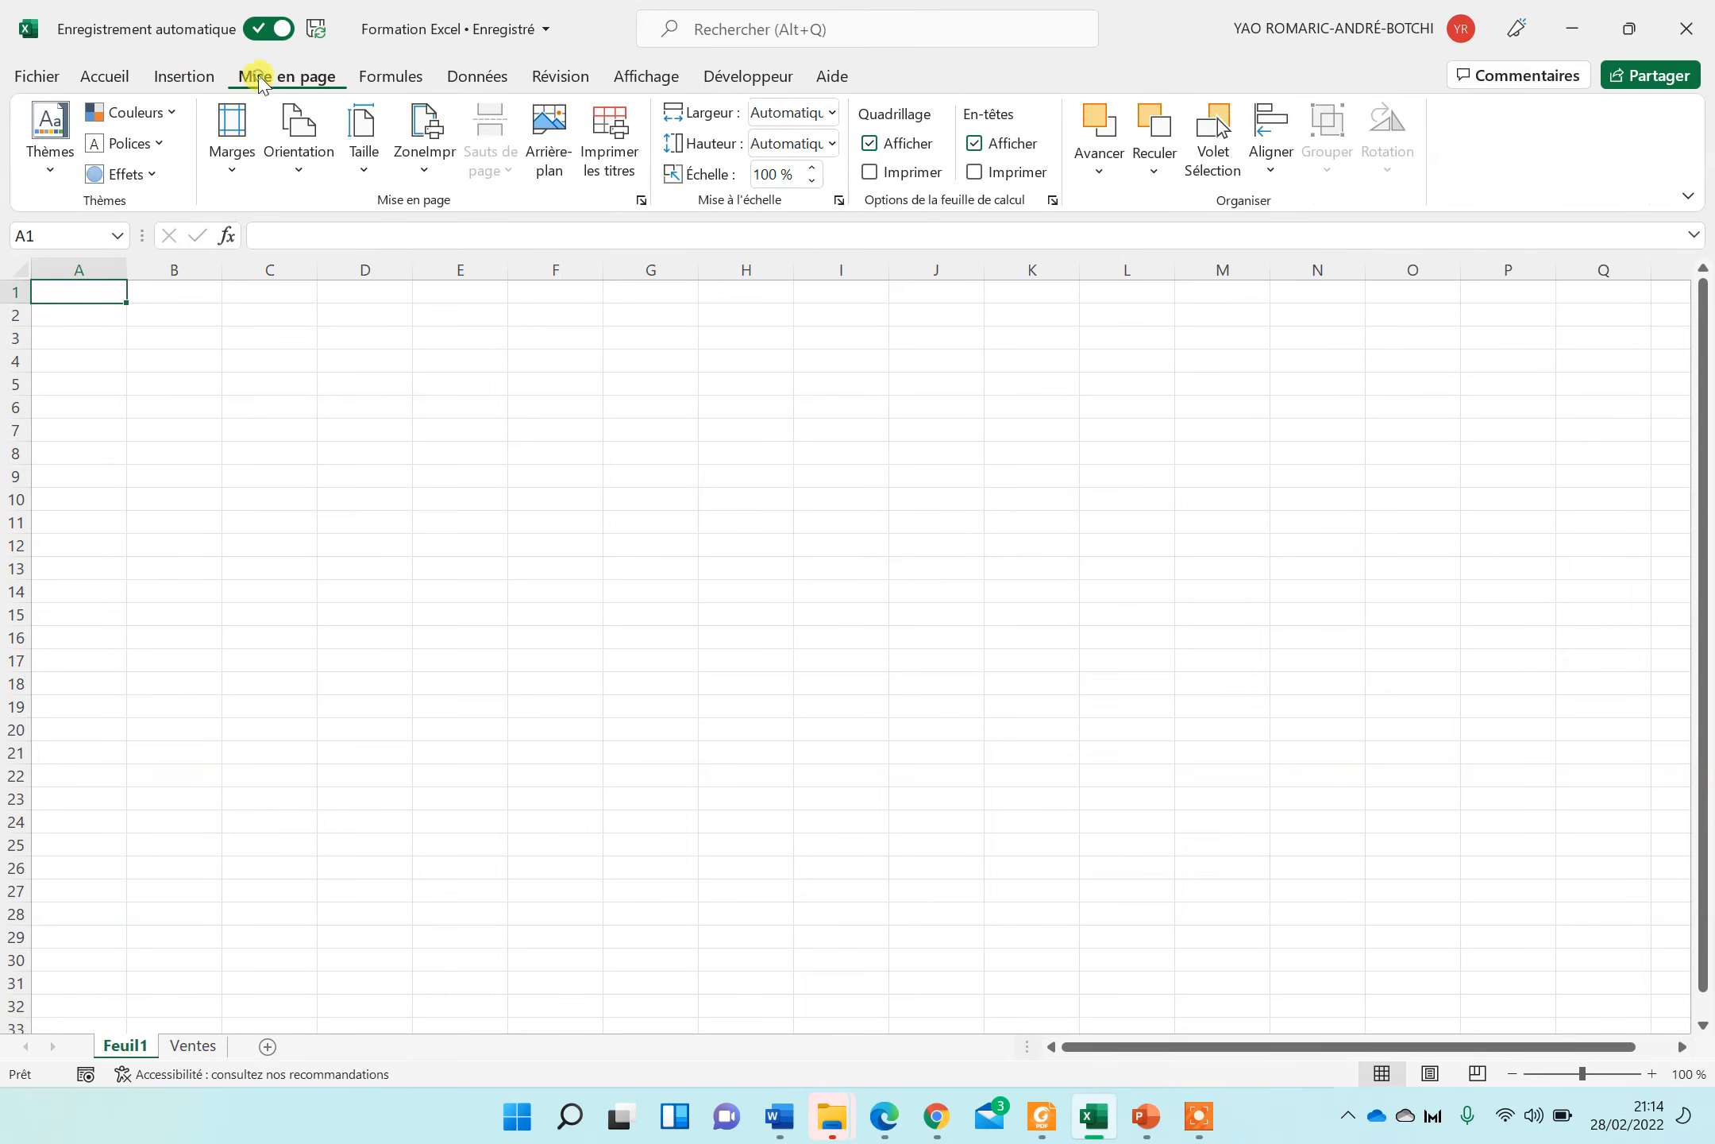
click(129, 76)
Step: Select the range A1:D4 on Feuil1, clear that selection and make A1 the active cell
drag(72, 285, 406, 362)
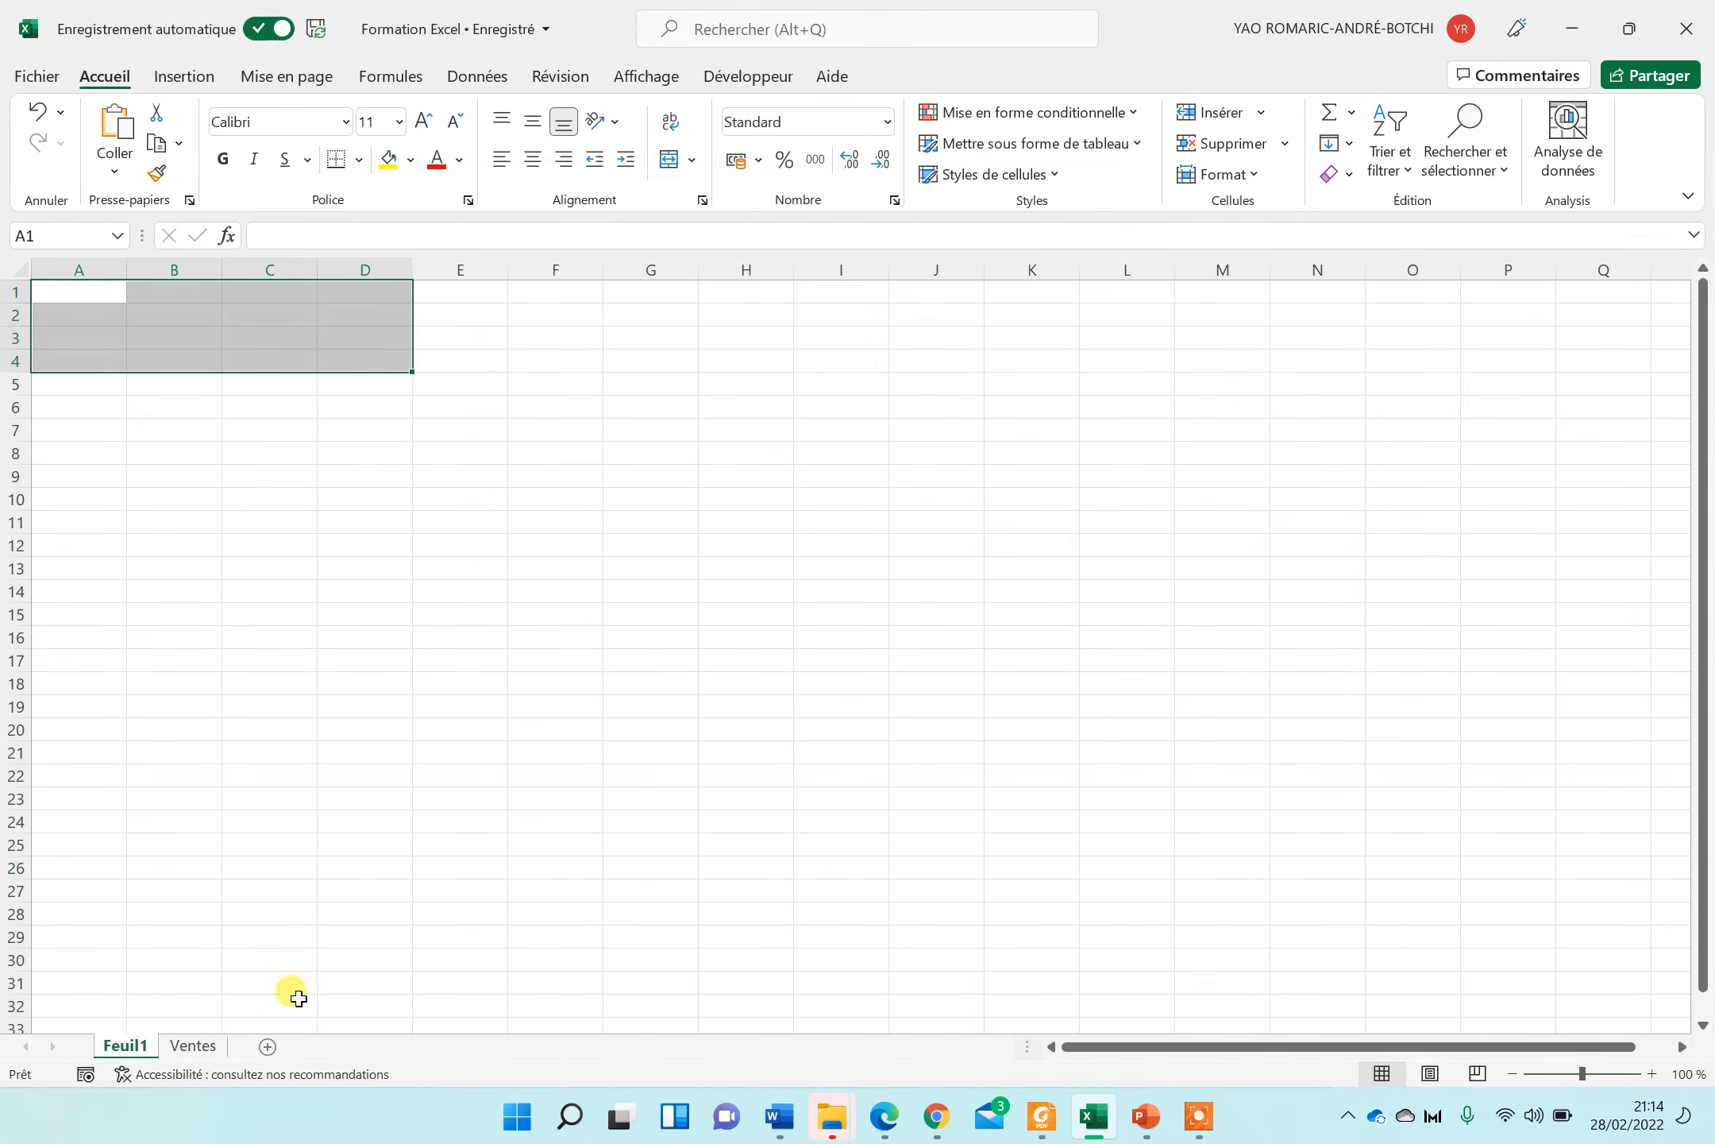
click(164, 540)
click(79, 286)
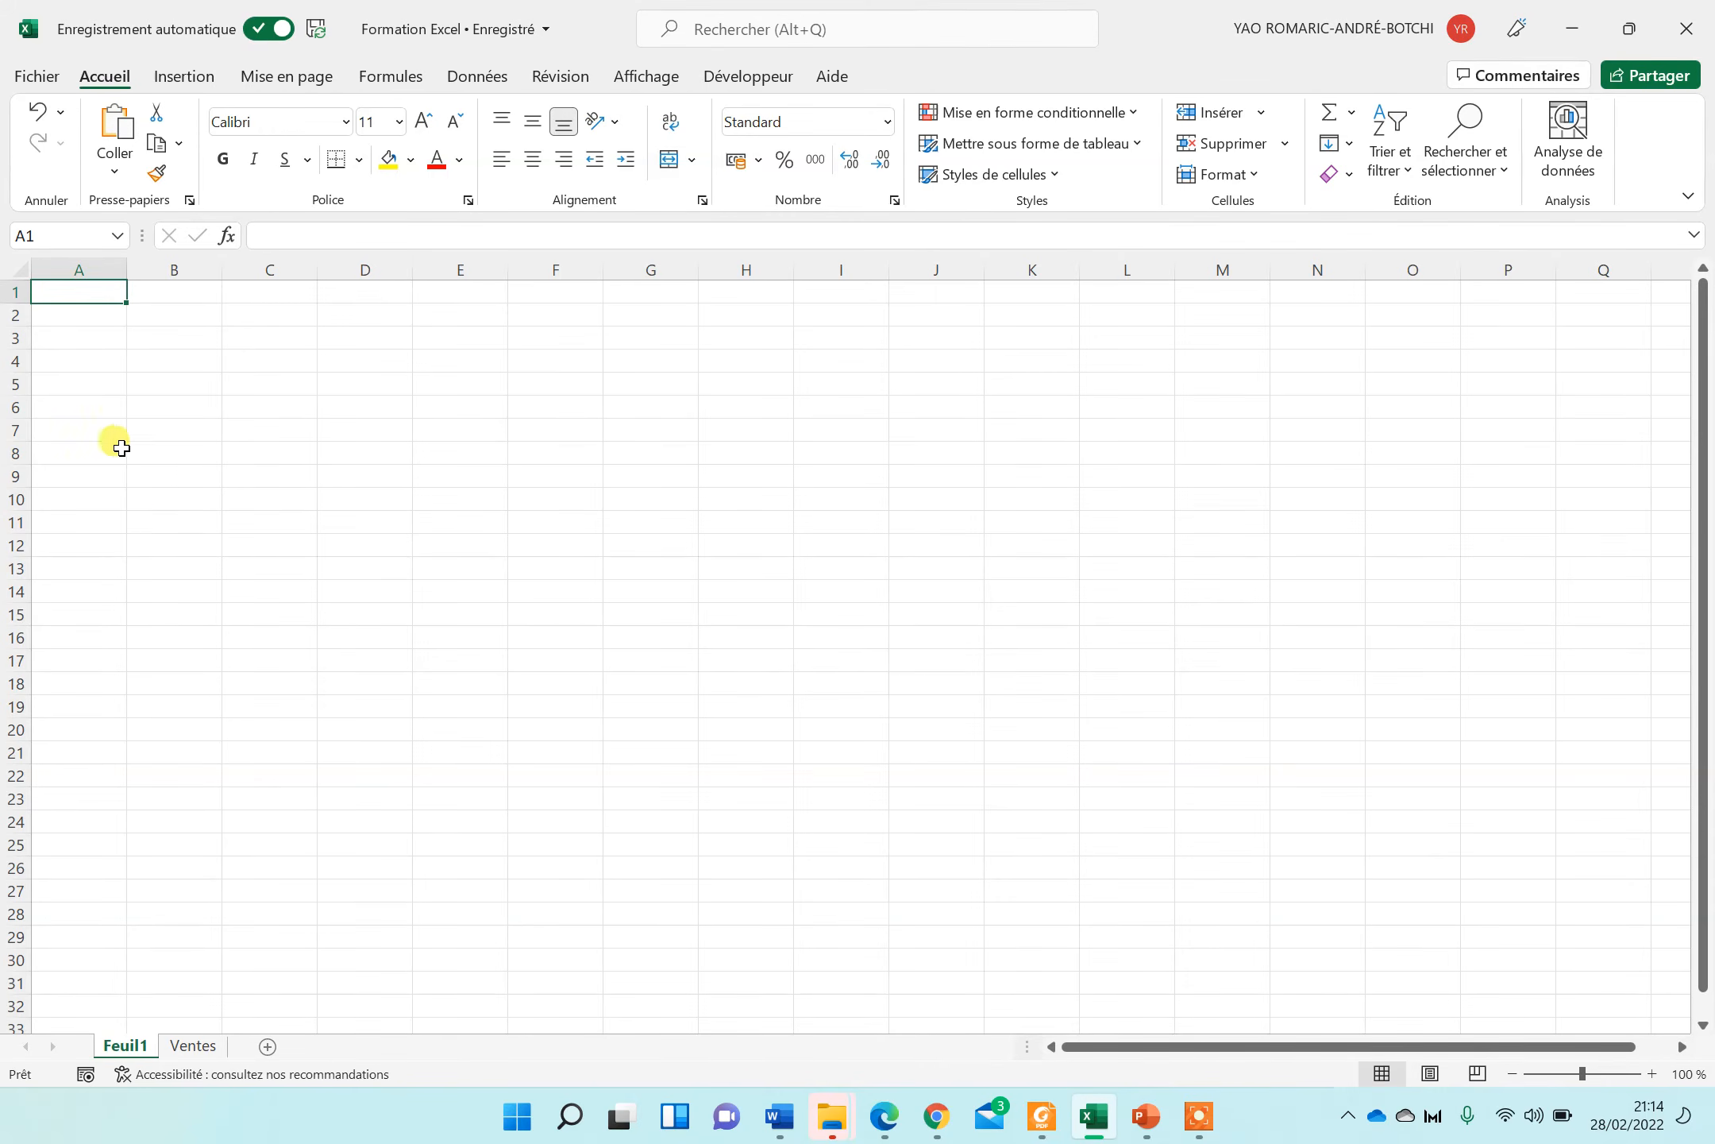
Step: Enter the text PAPAA in cell B2, confirm it and reselect the cell
click(149, 317)
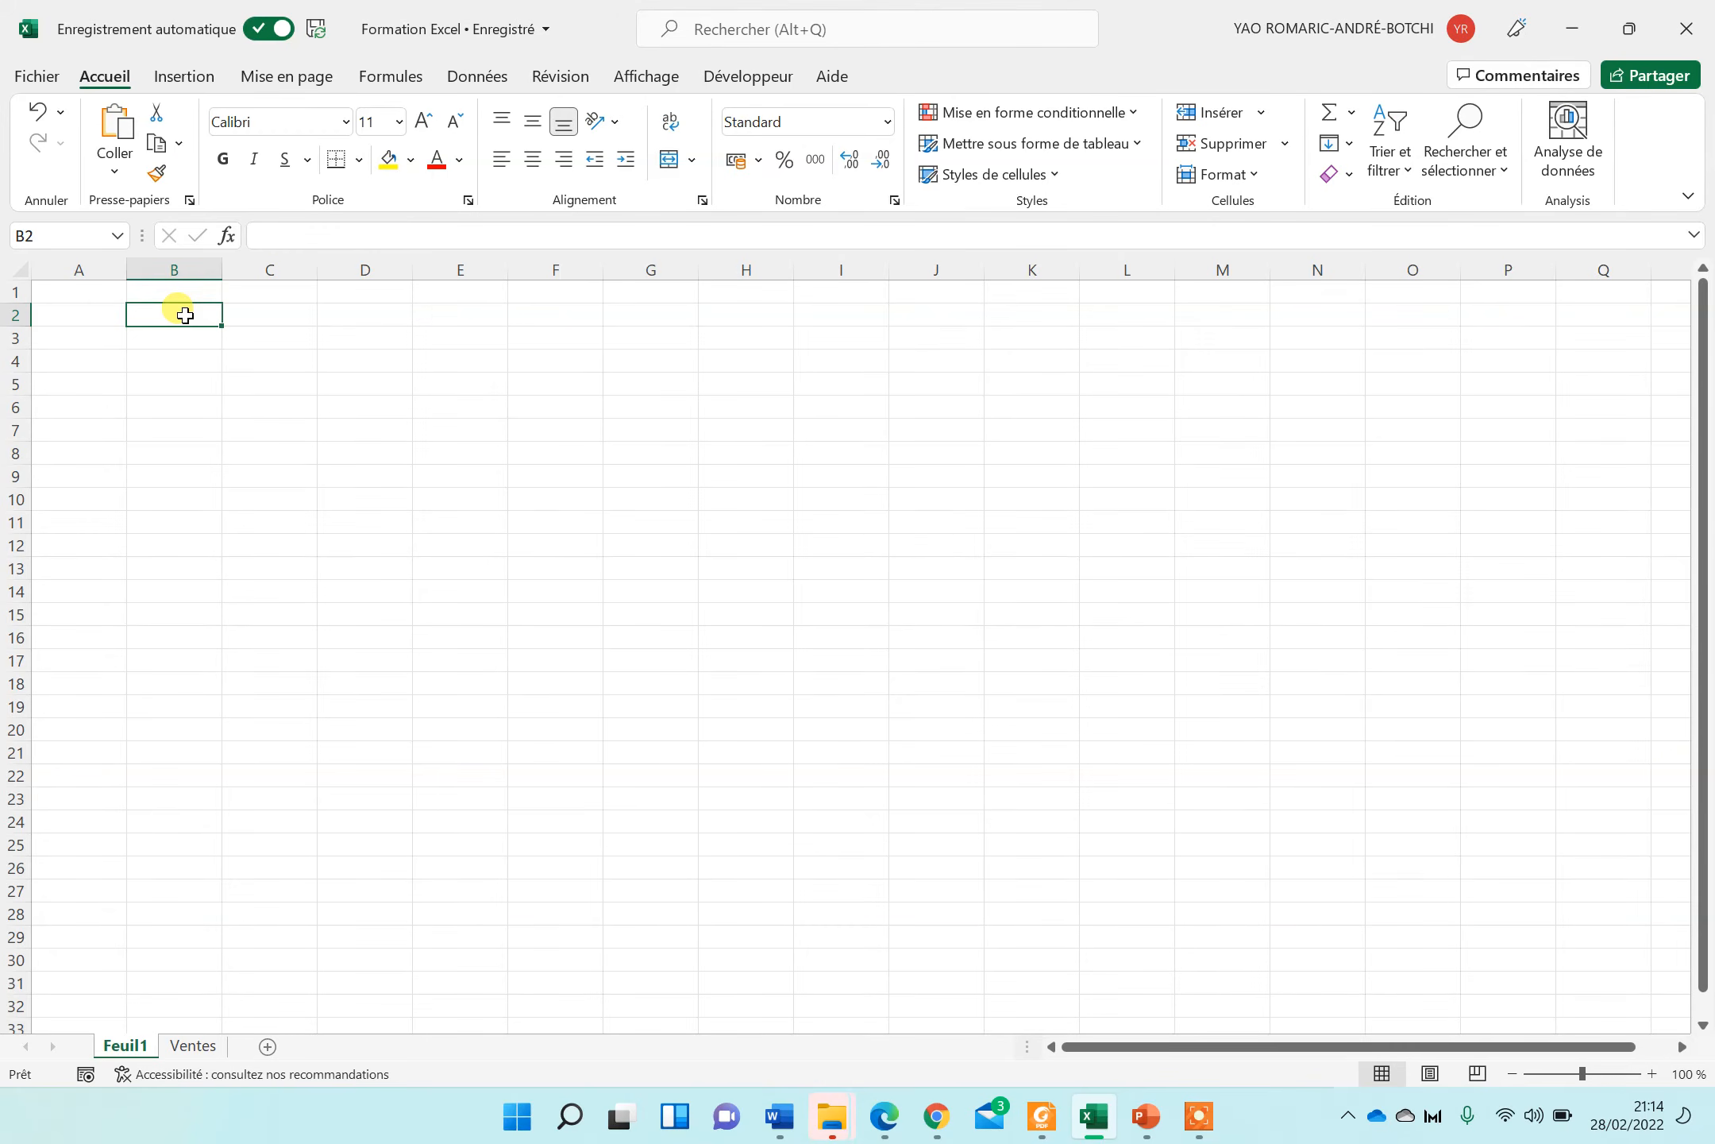
text(PAPAP)
key(BackSpace)
text(A)
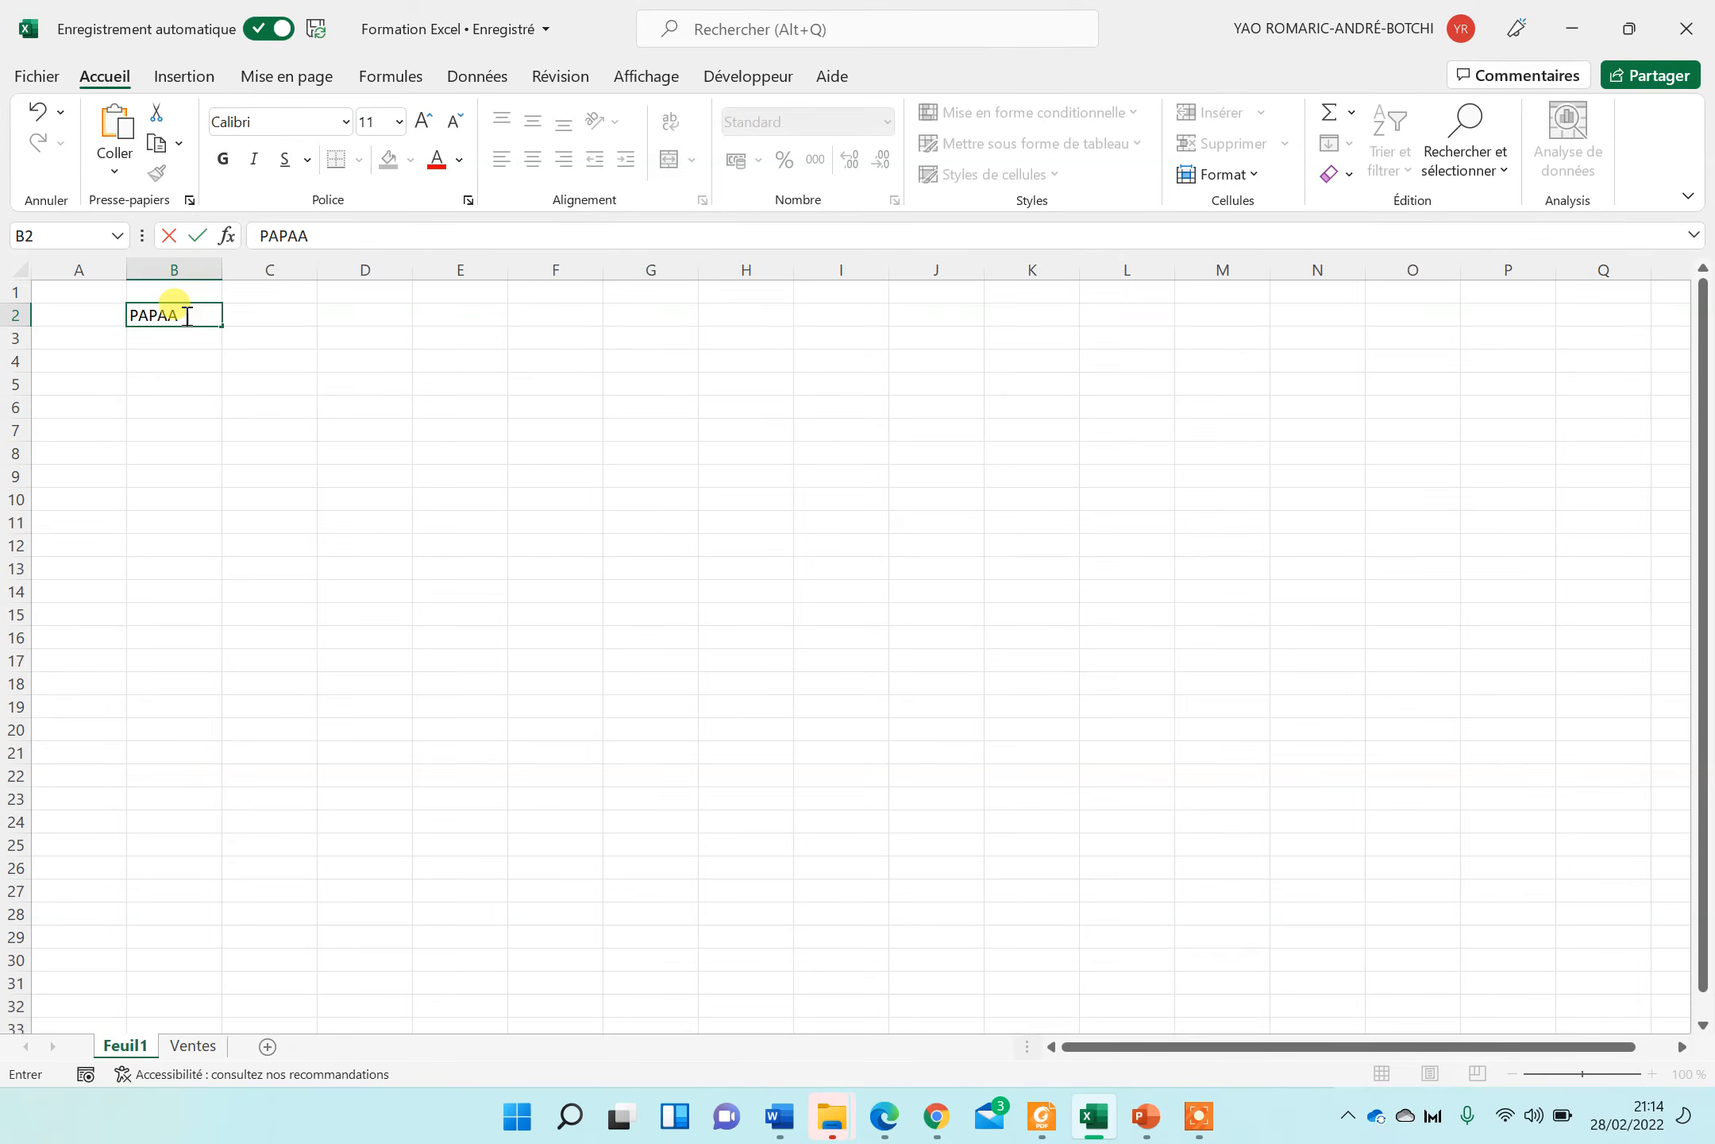
key(ctrl+Return)
click(203, 359)
click(193, 312)
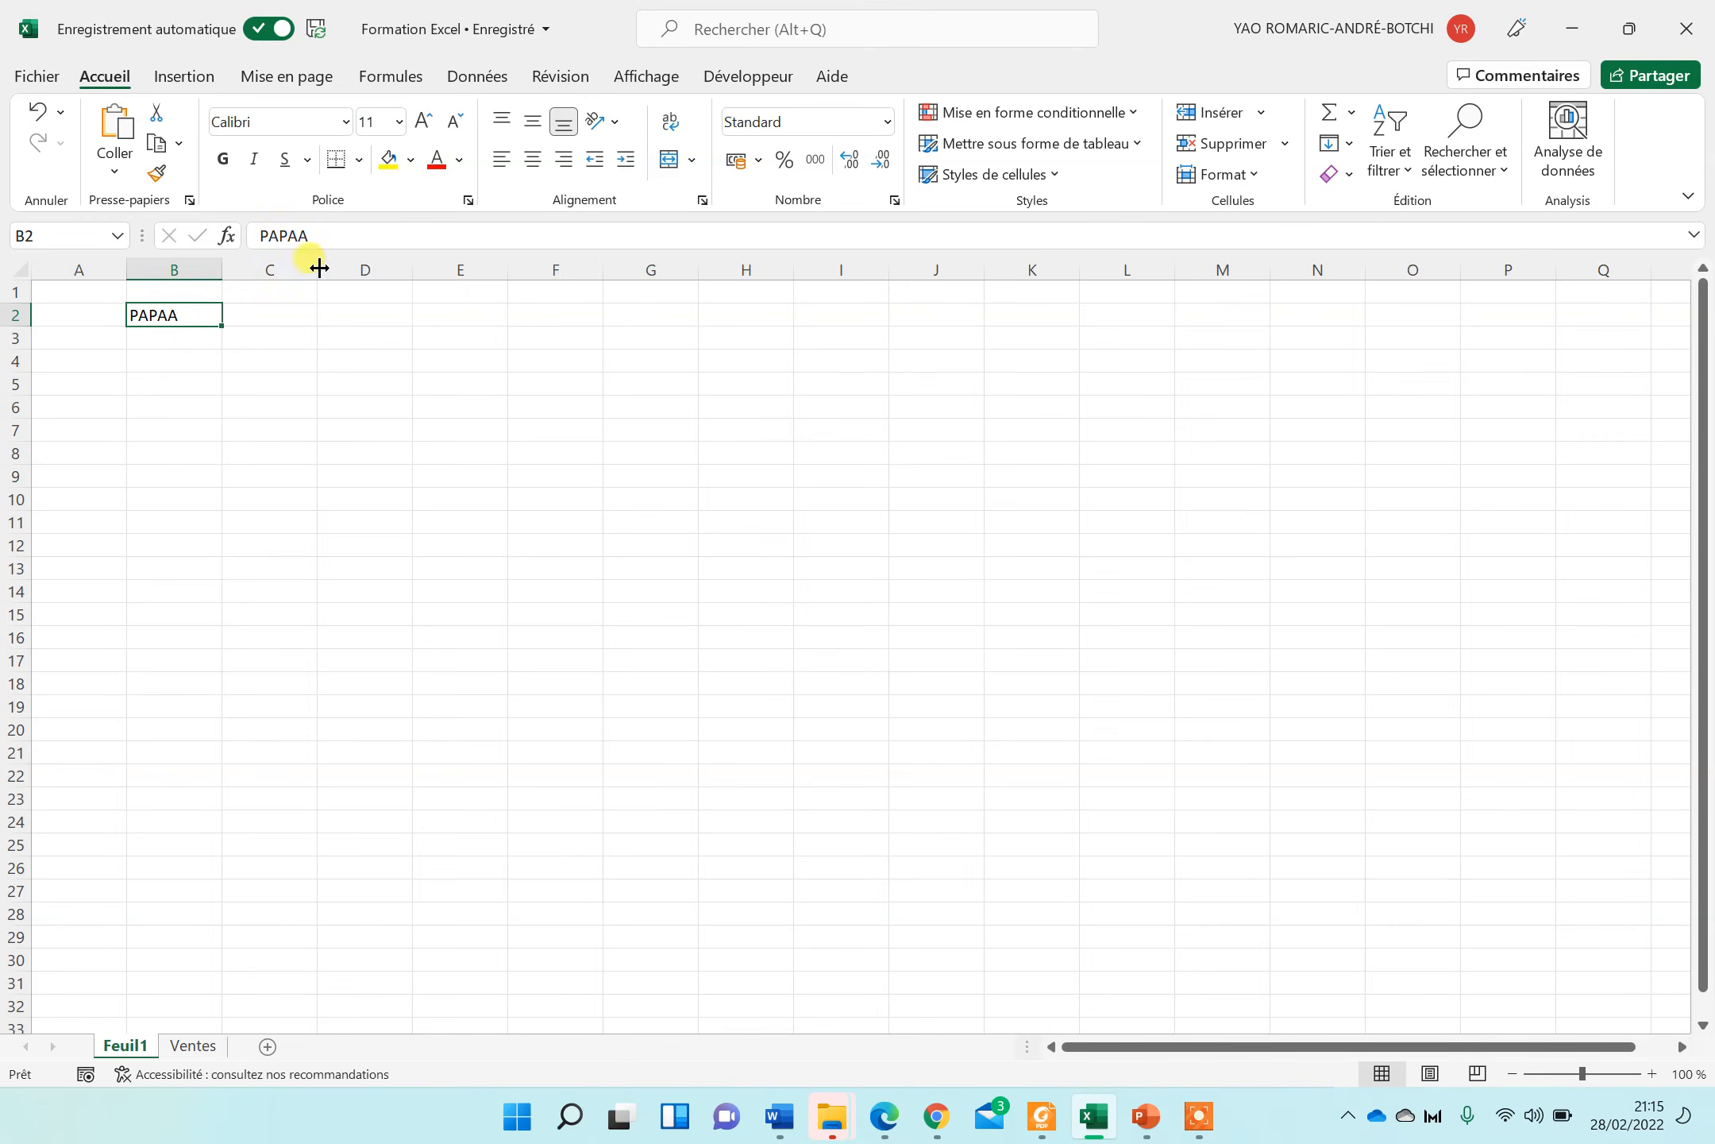
Step: Examine the content of cell B2 both in the formula bar and in the cell itself
drag(317, 235, 246, 241)
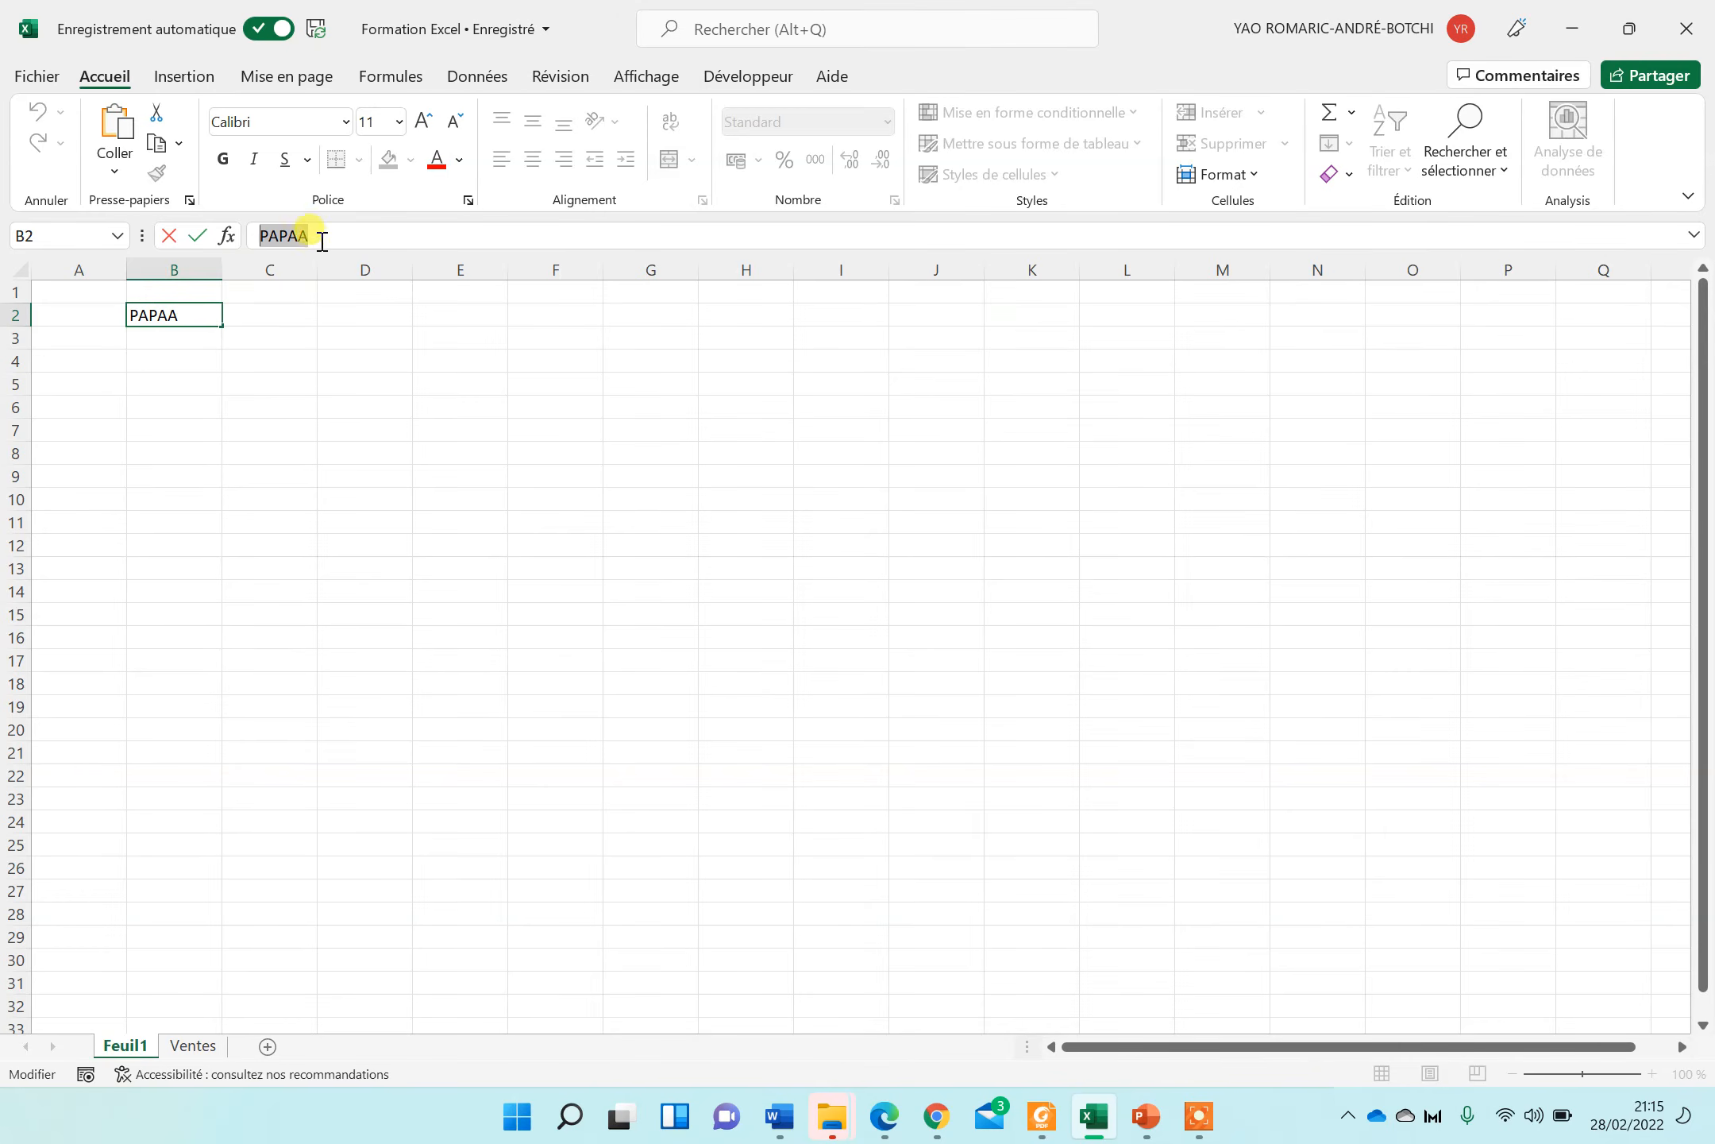
click(168, 315)
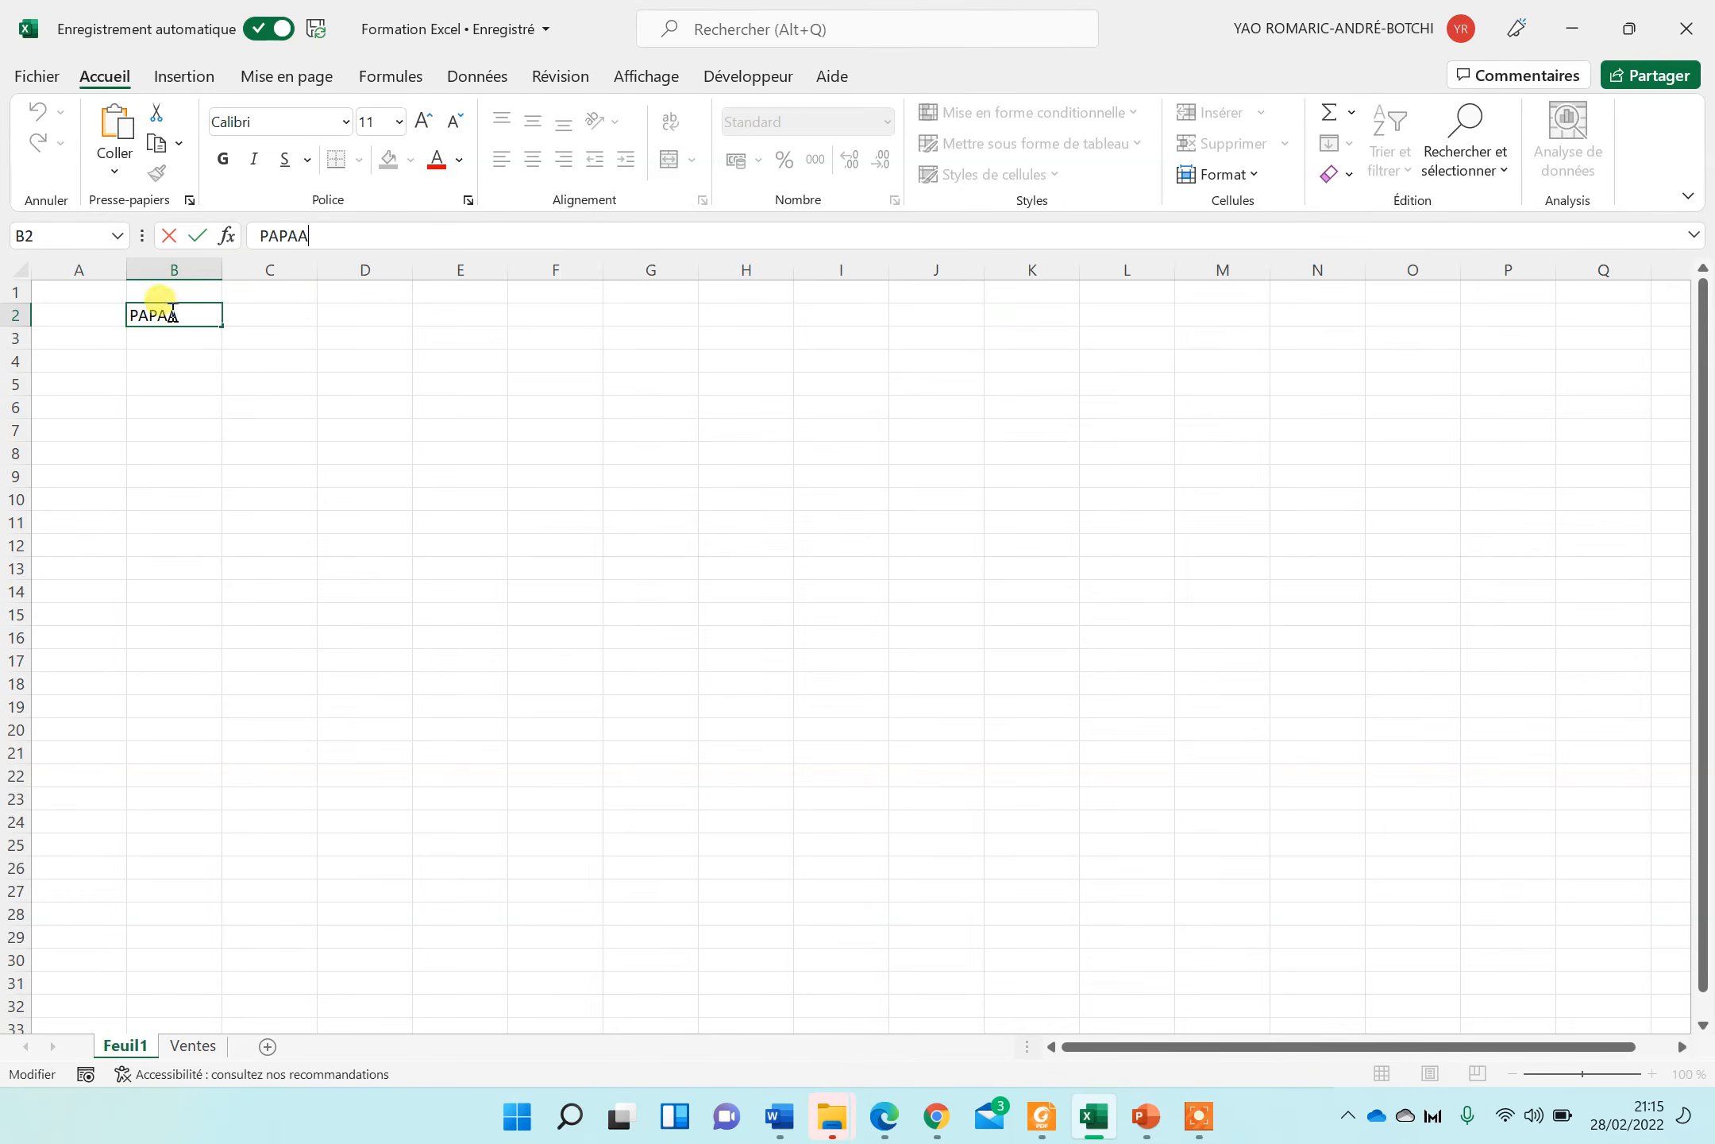
click(205, 359)
click(181, 315)
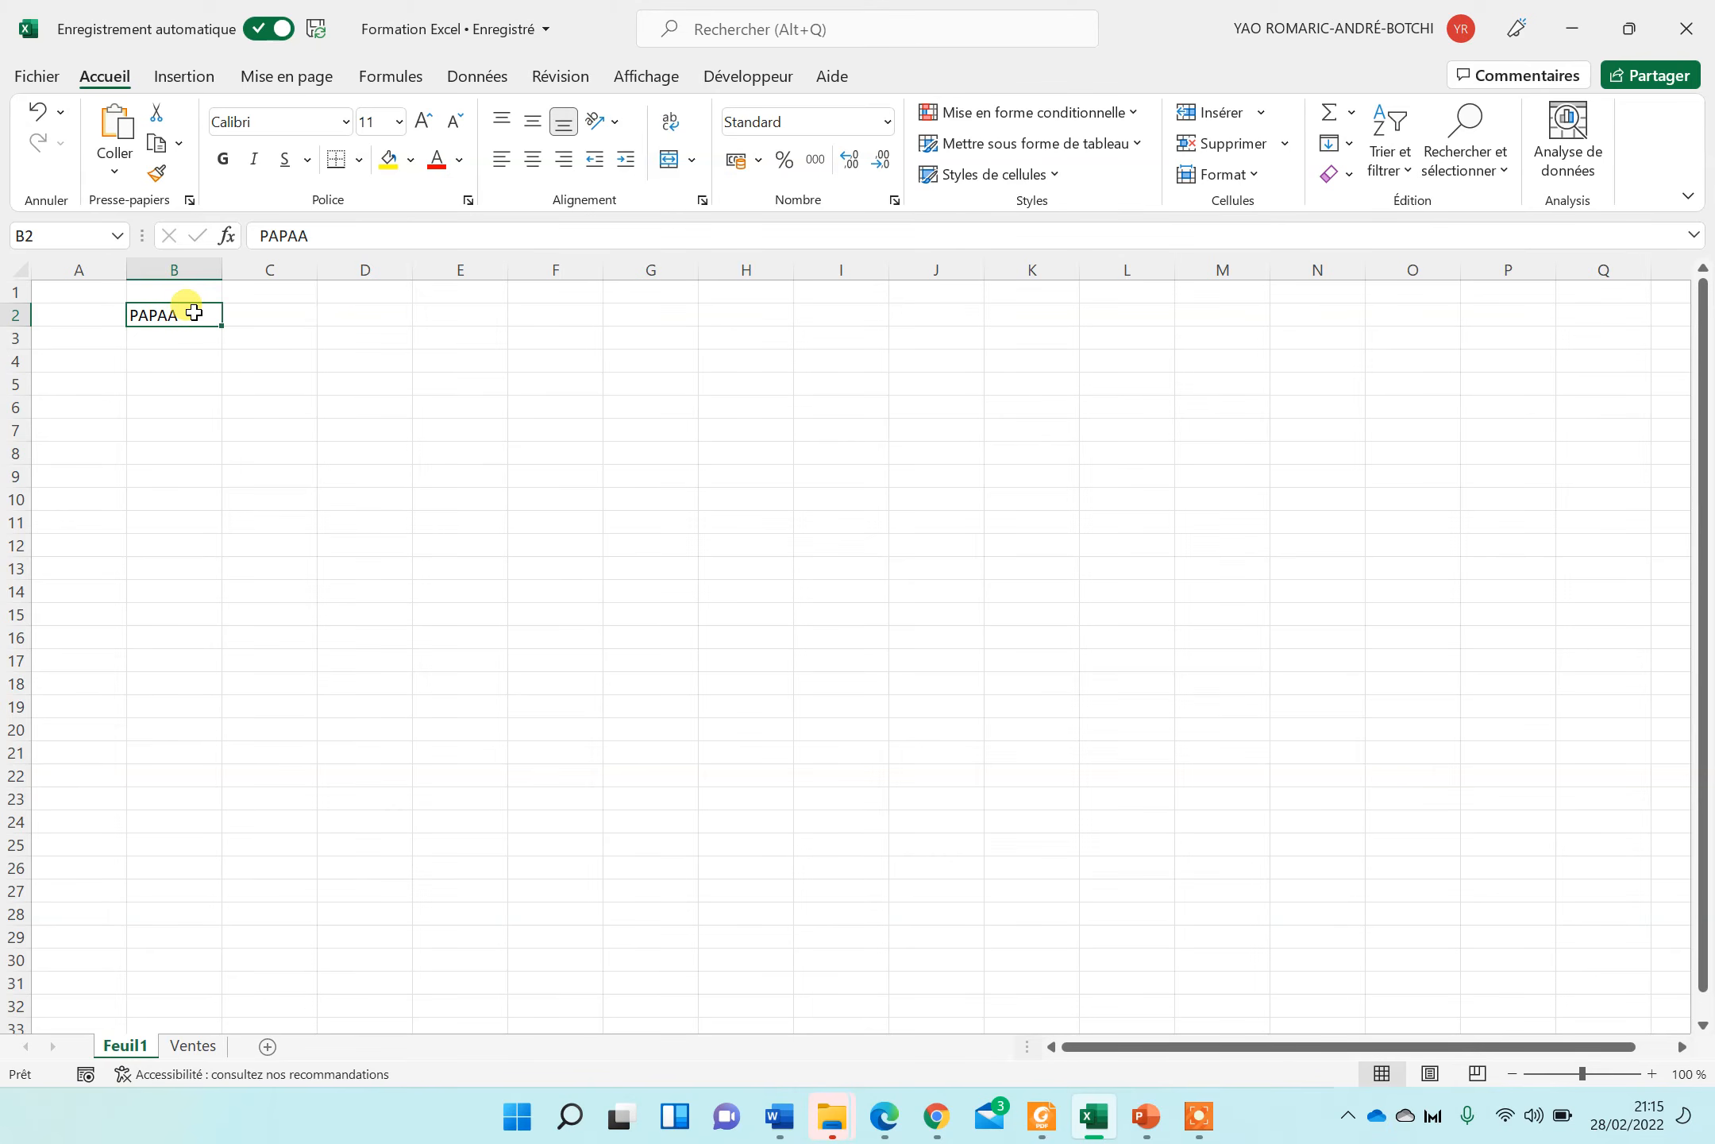
click(225, 347)
click(171, 316)
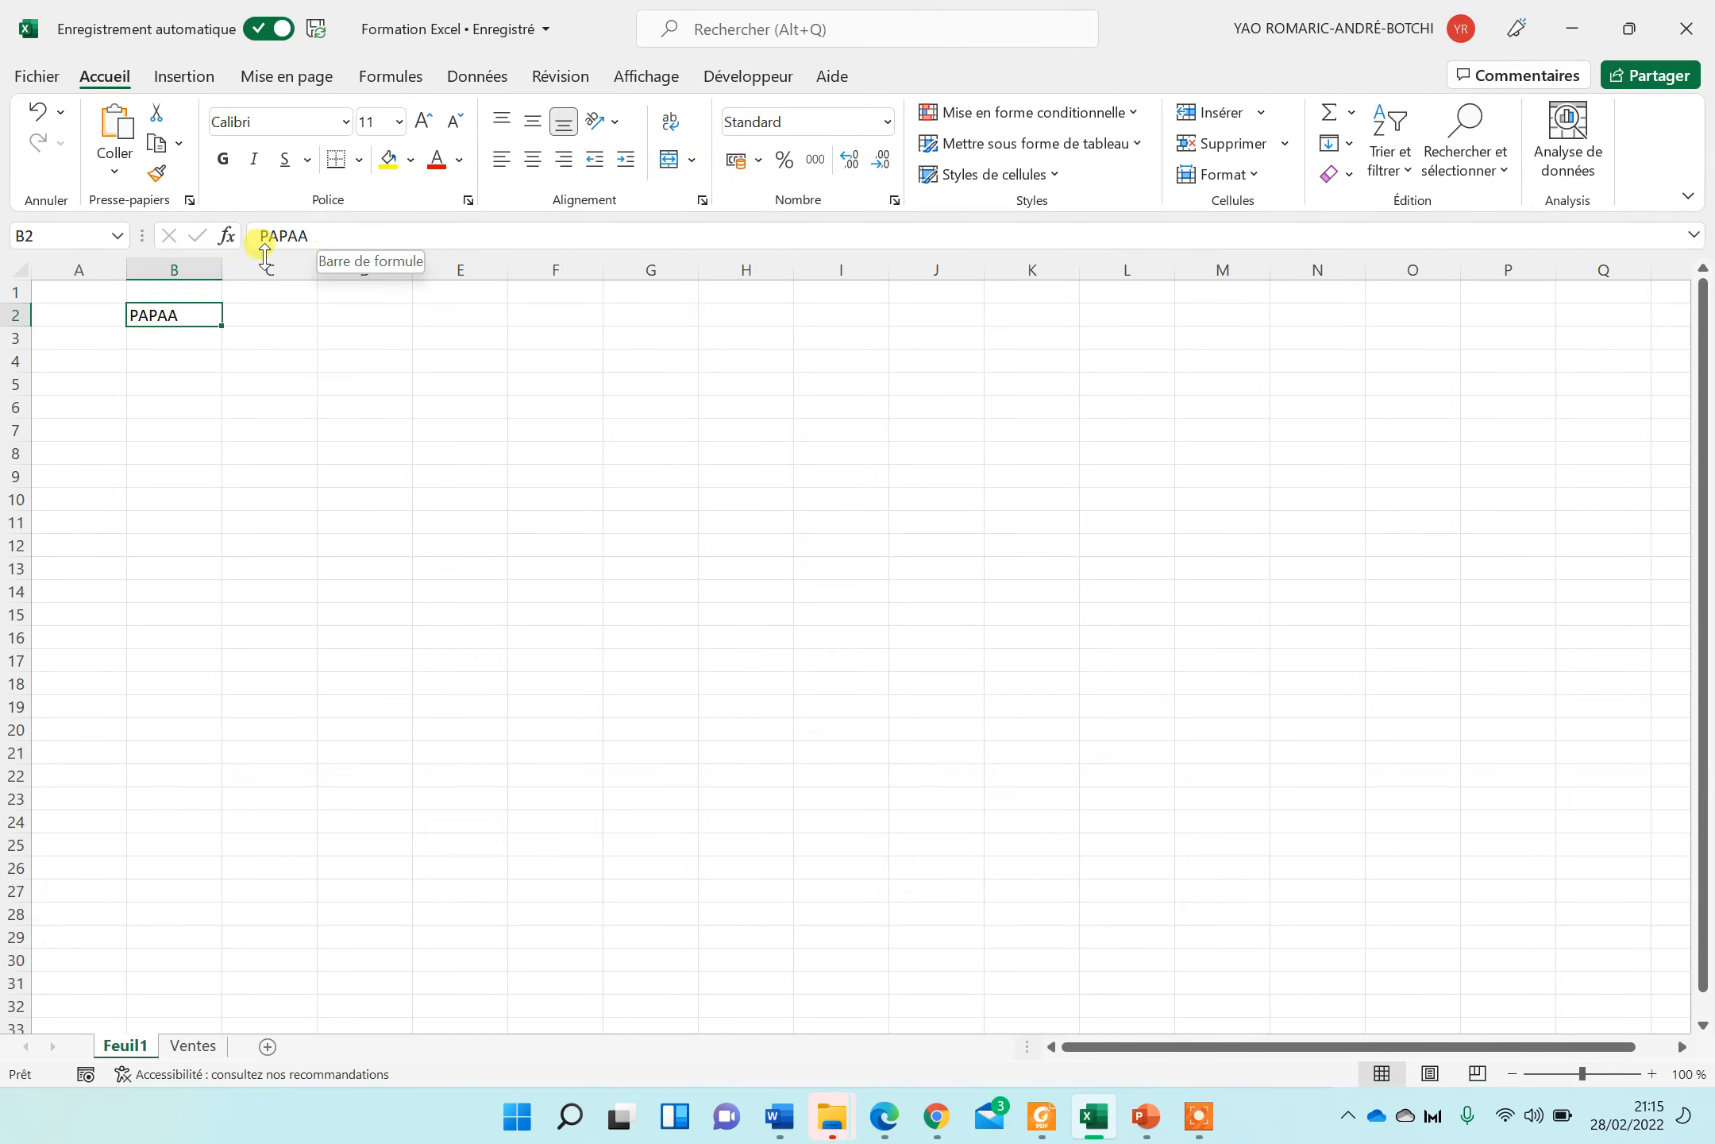
Step: Edit B2 directly in the cell to remove the extra final letter so it reads PAPA
double_click(188, 316)
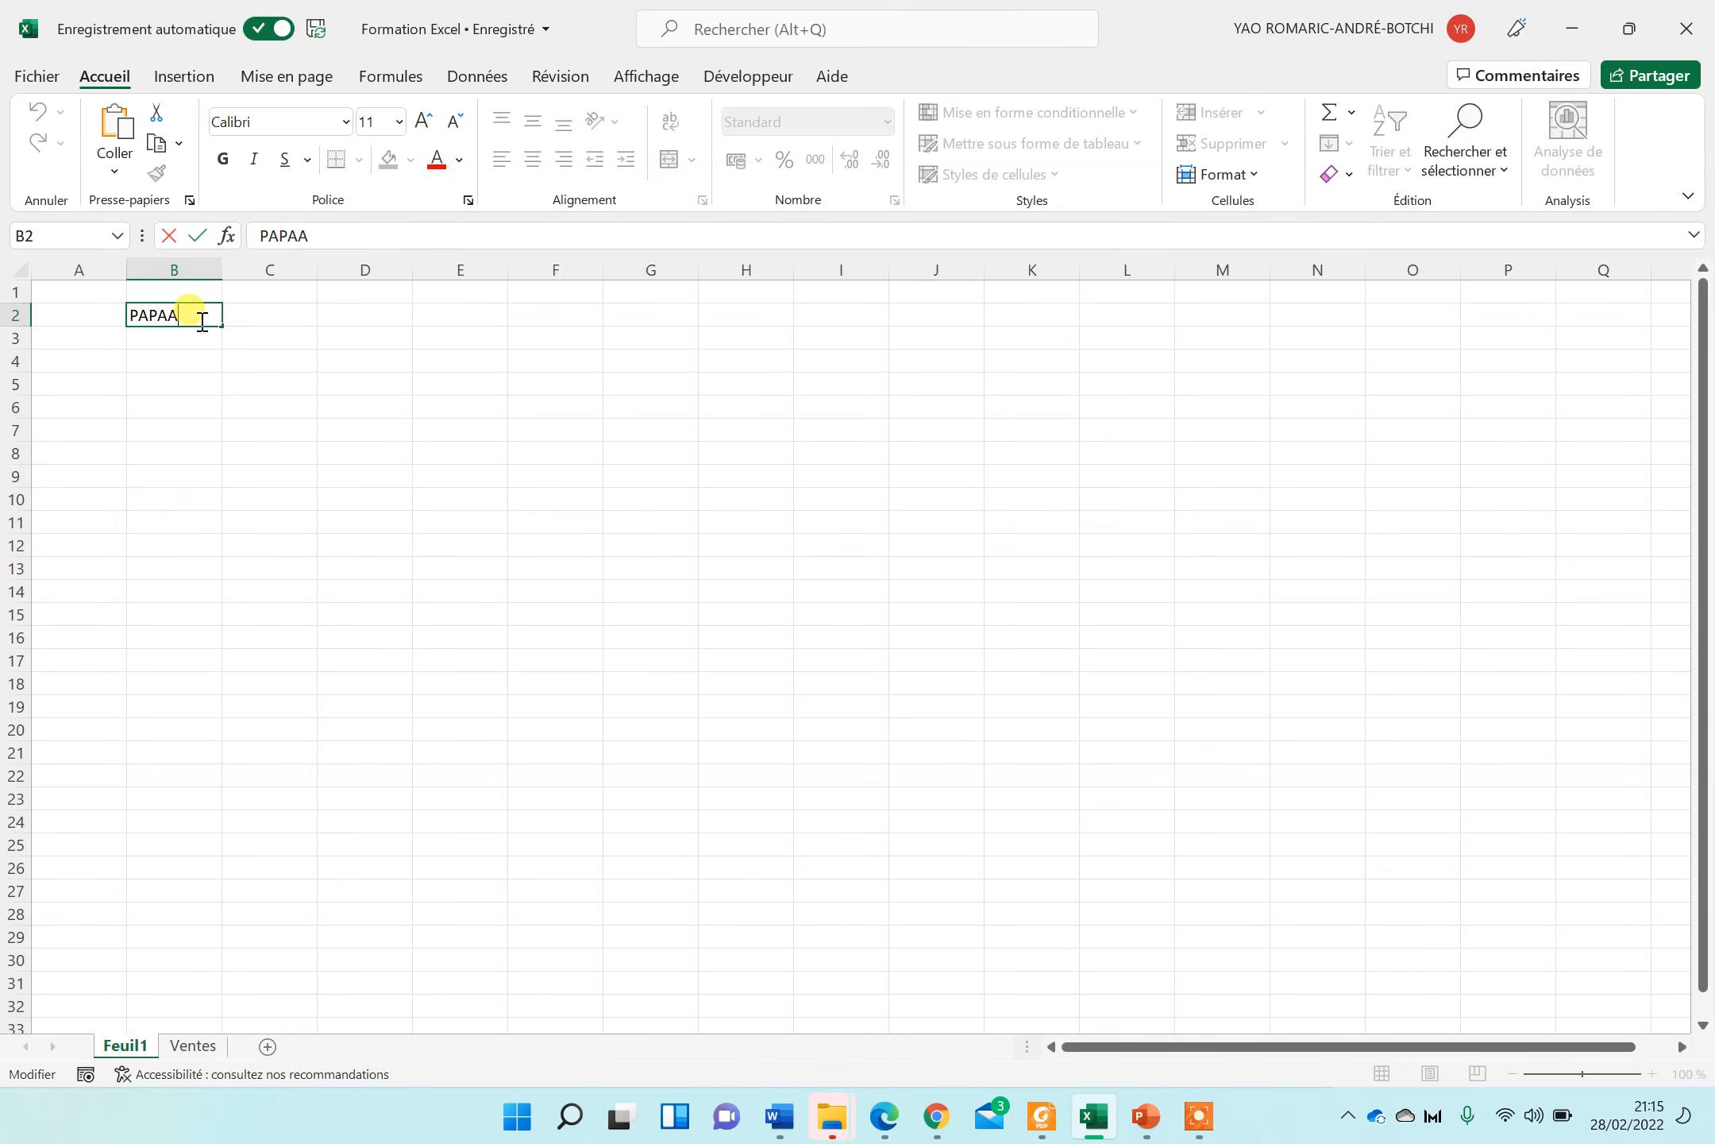
key(BackSpace)
key(Return)
Step: Add an A at the end of the text in B2, editing inside the cell, so it reads PAPAA
click(181, 316)
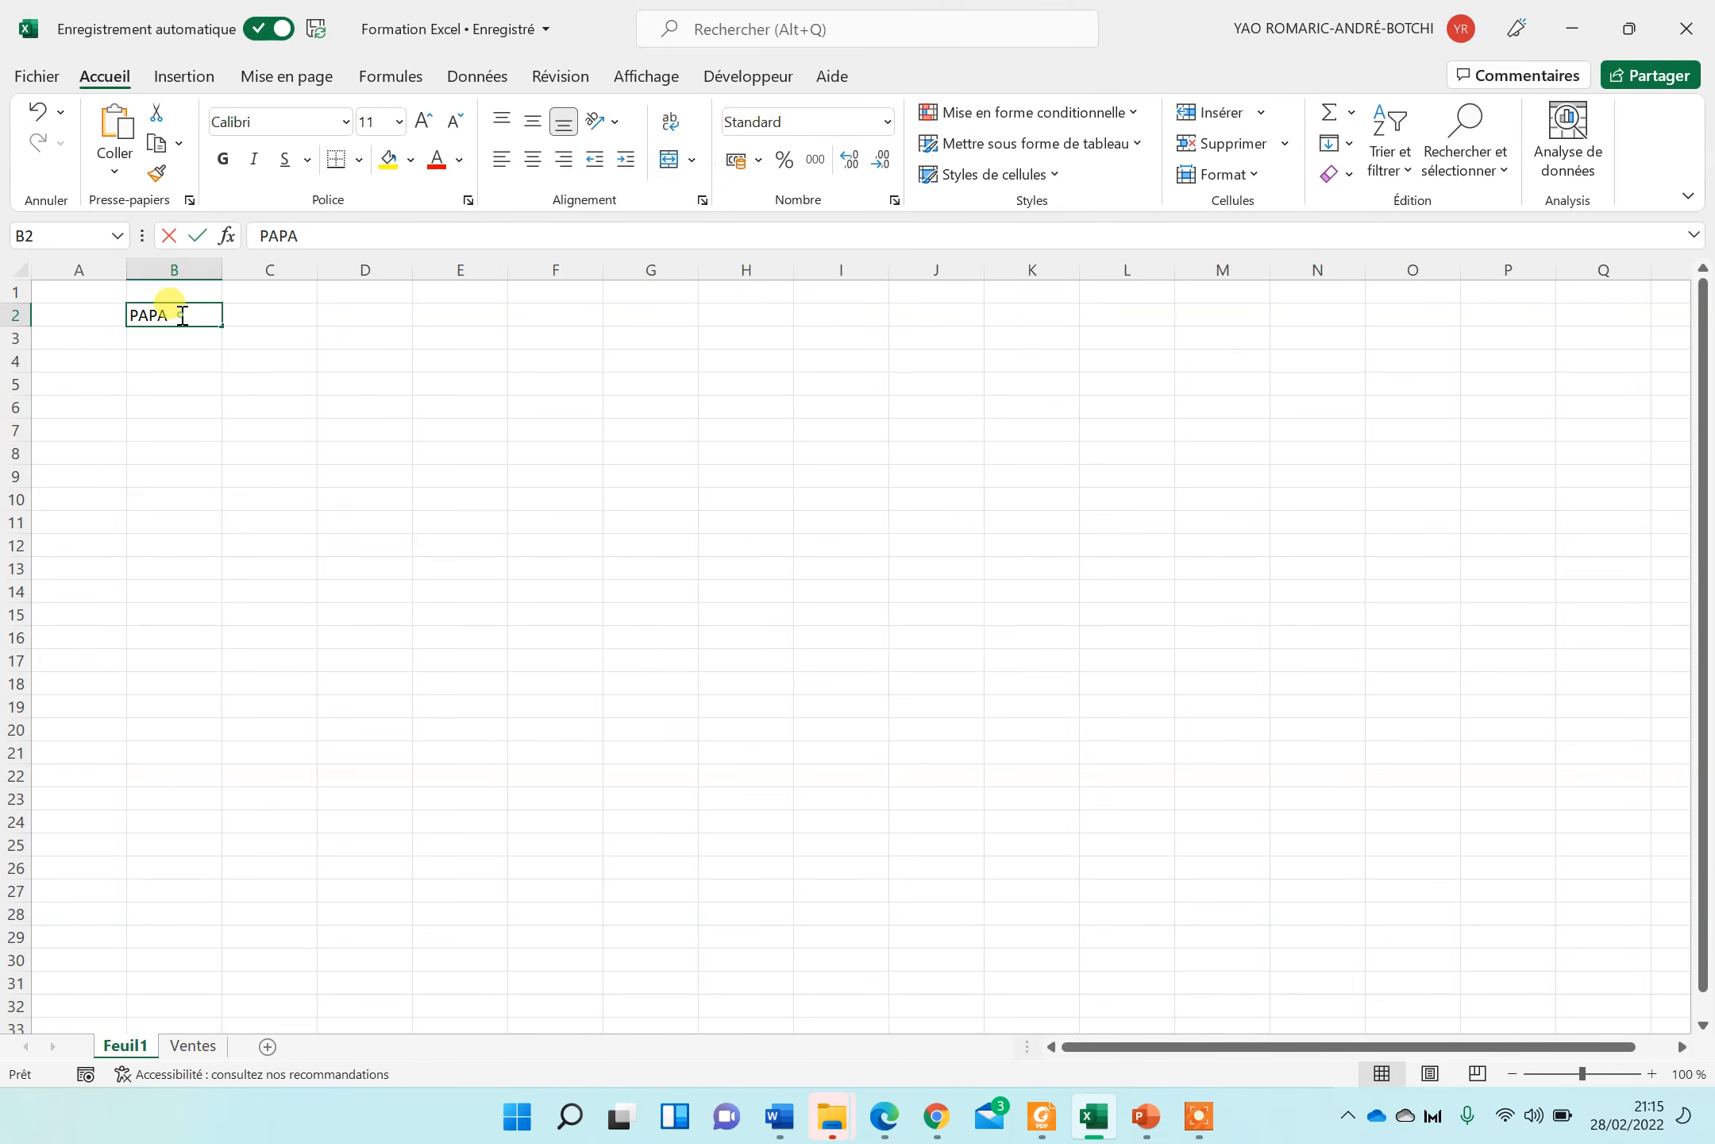
double_click(182, 316)
text(A)
click(264, 406)
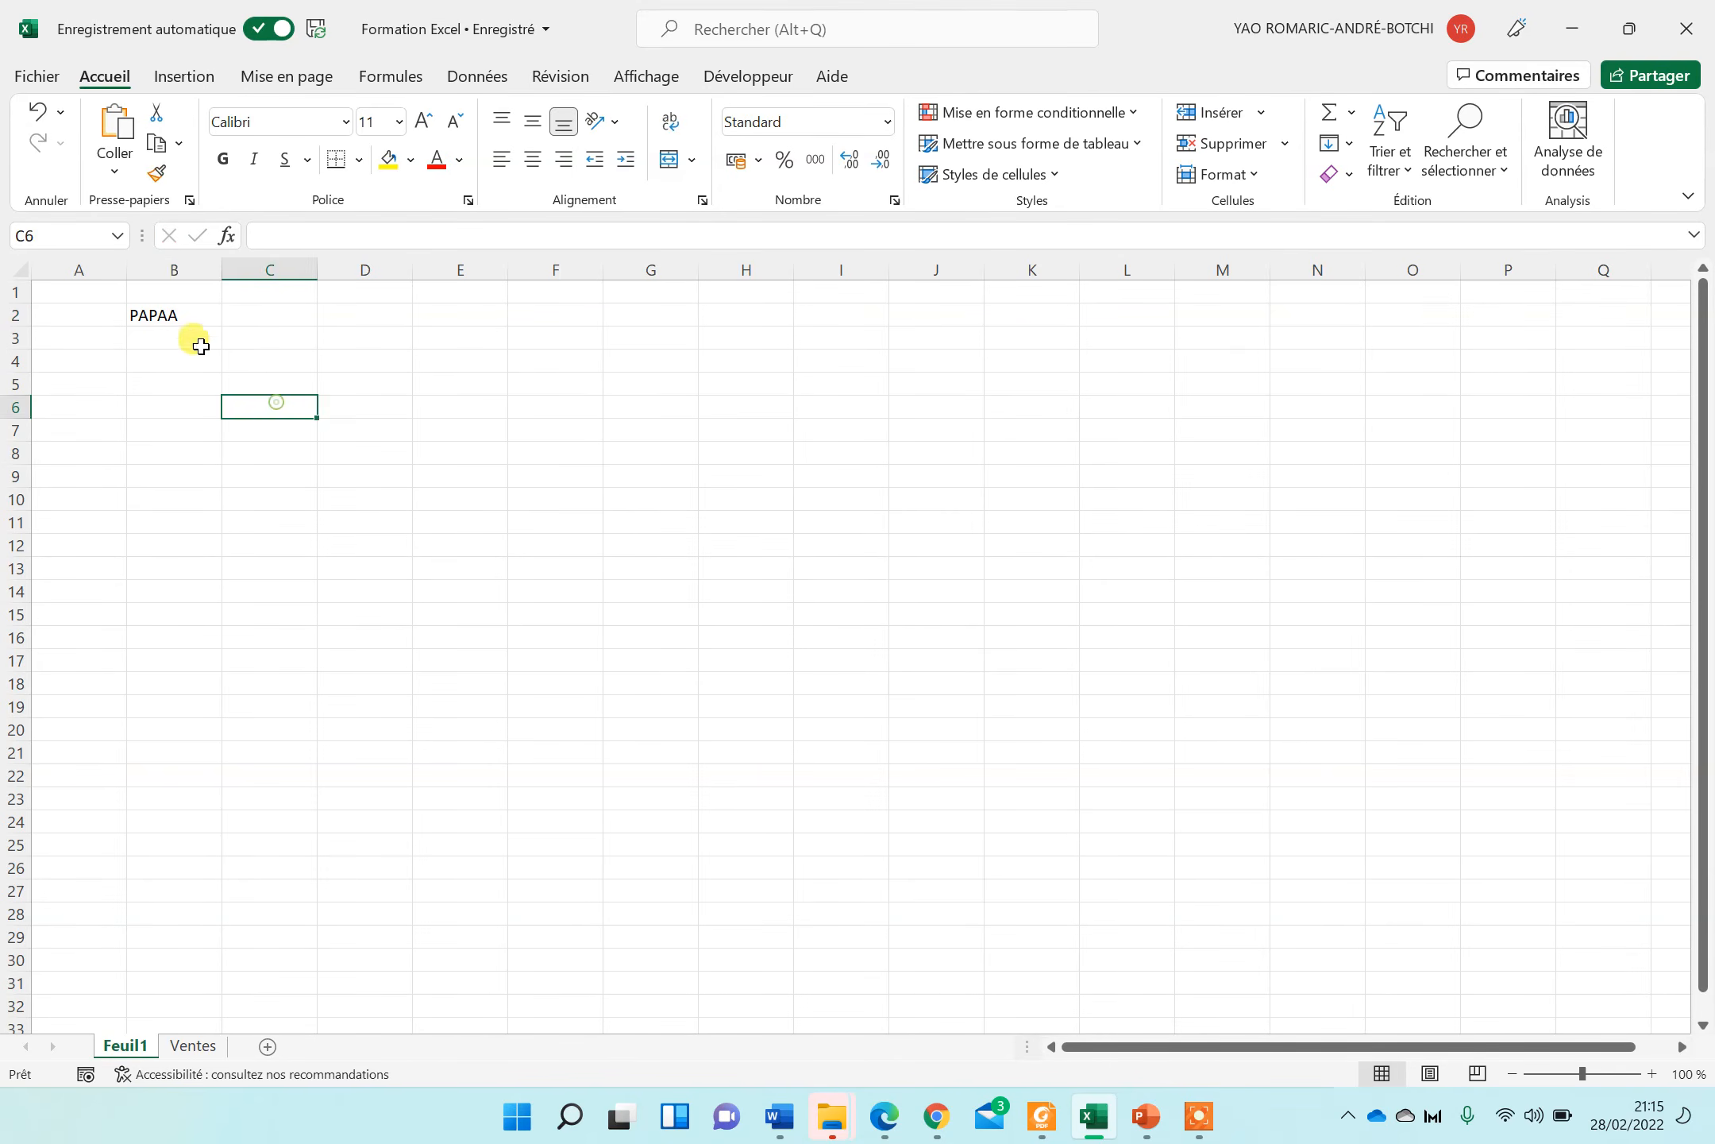
Step: Correct the text of B2 to PAPA by editing it in the formula bar
click(182, 316)
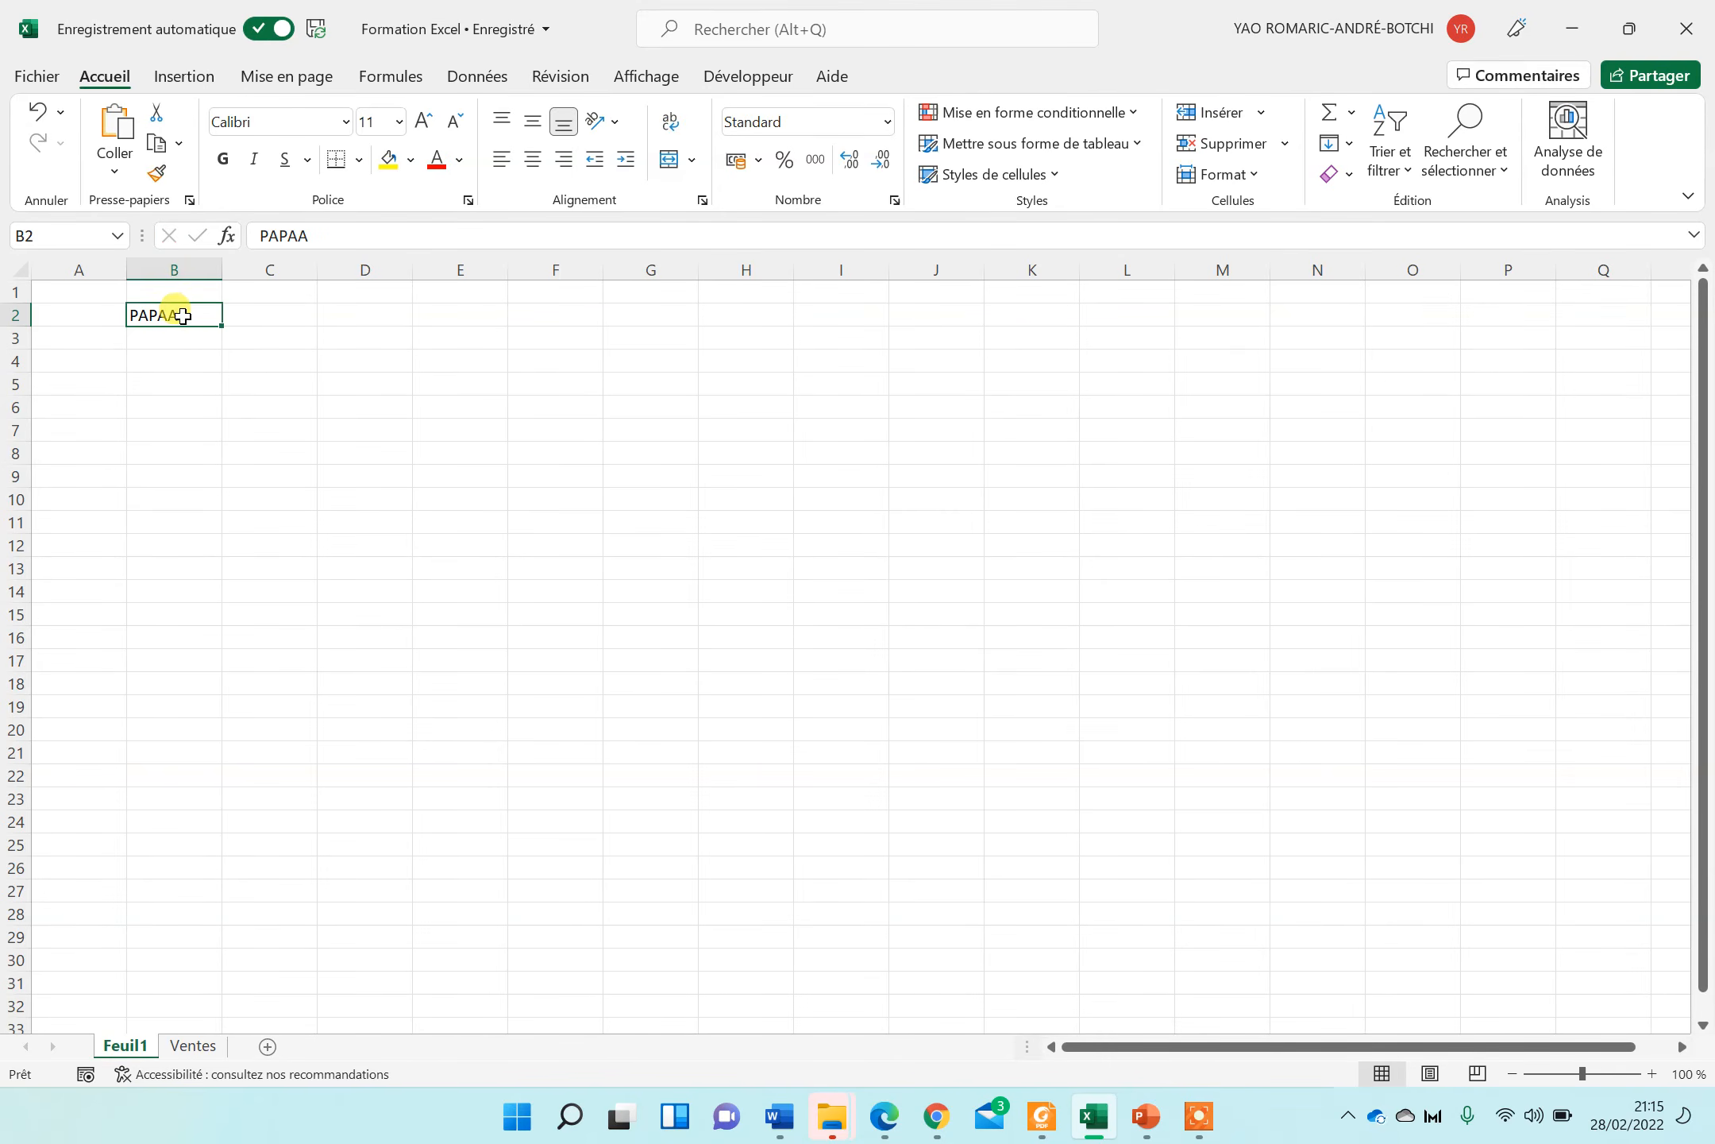
click(318, 233)
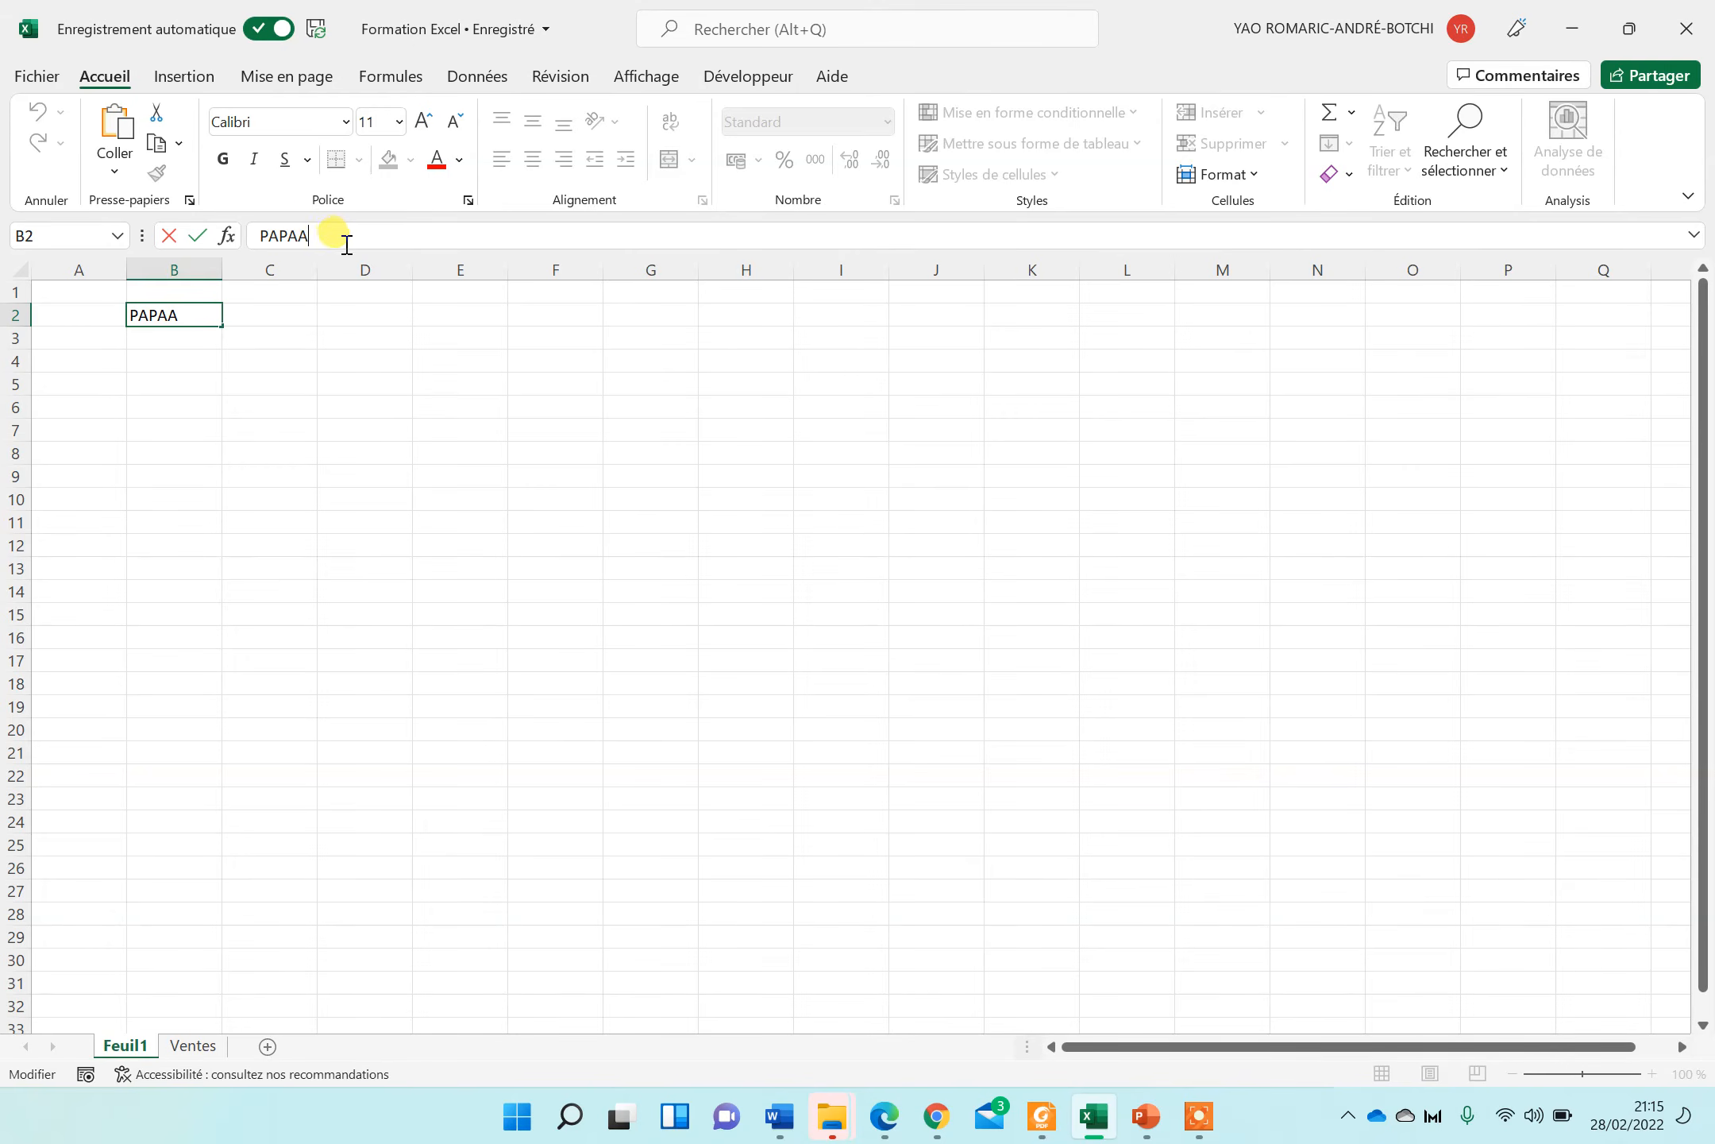
key(BackSpace)
key(Return)
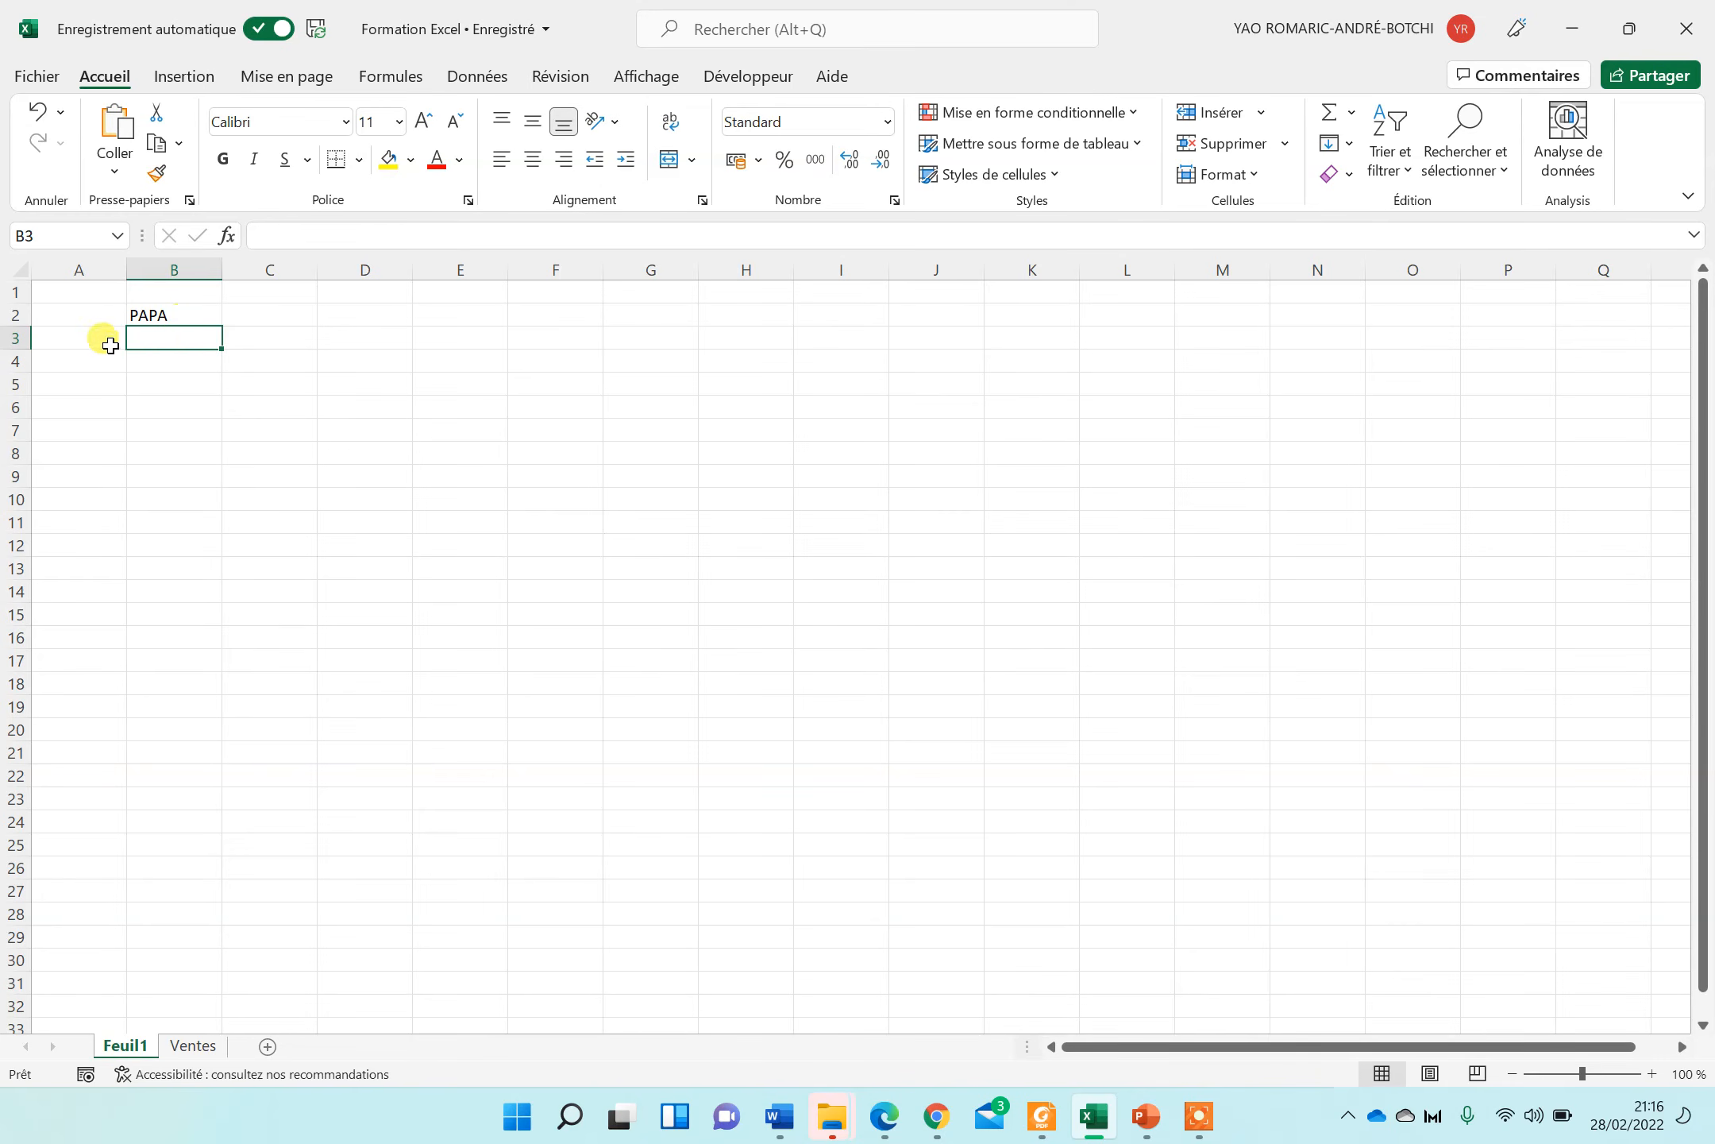
Step: Delete the whole text of cell B2 and leave the cell empty
click(162, 316)
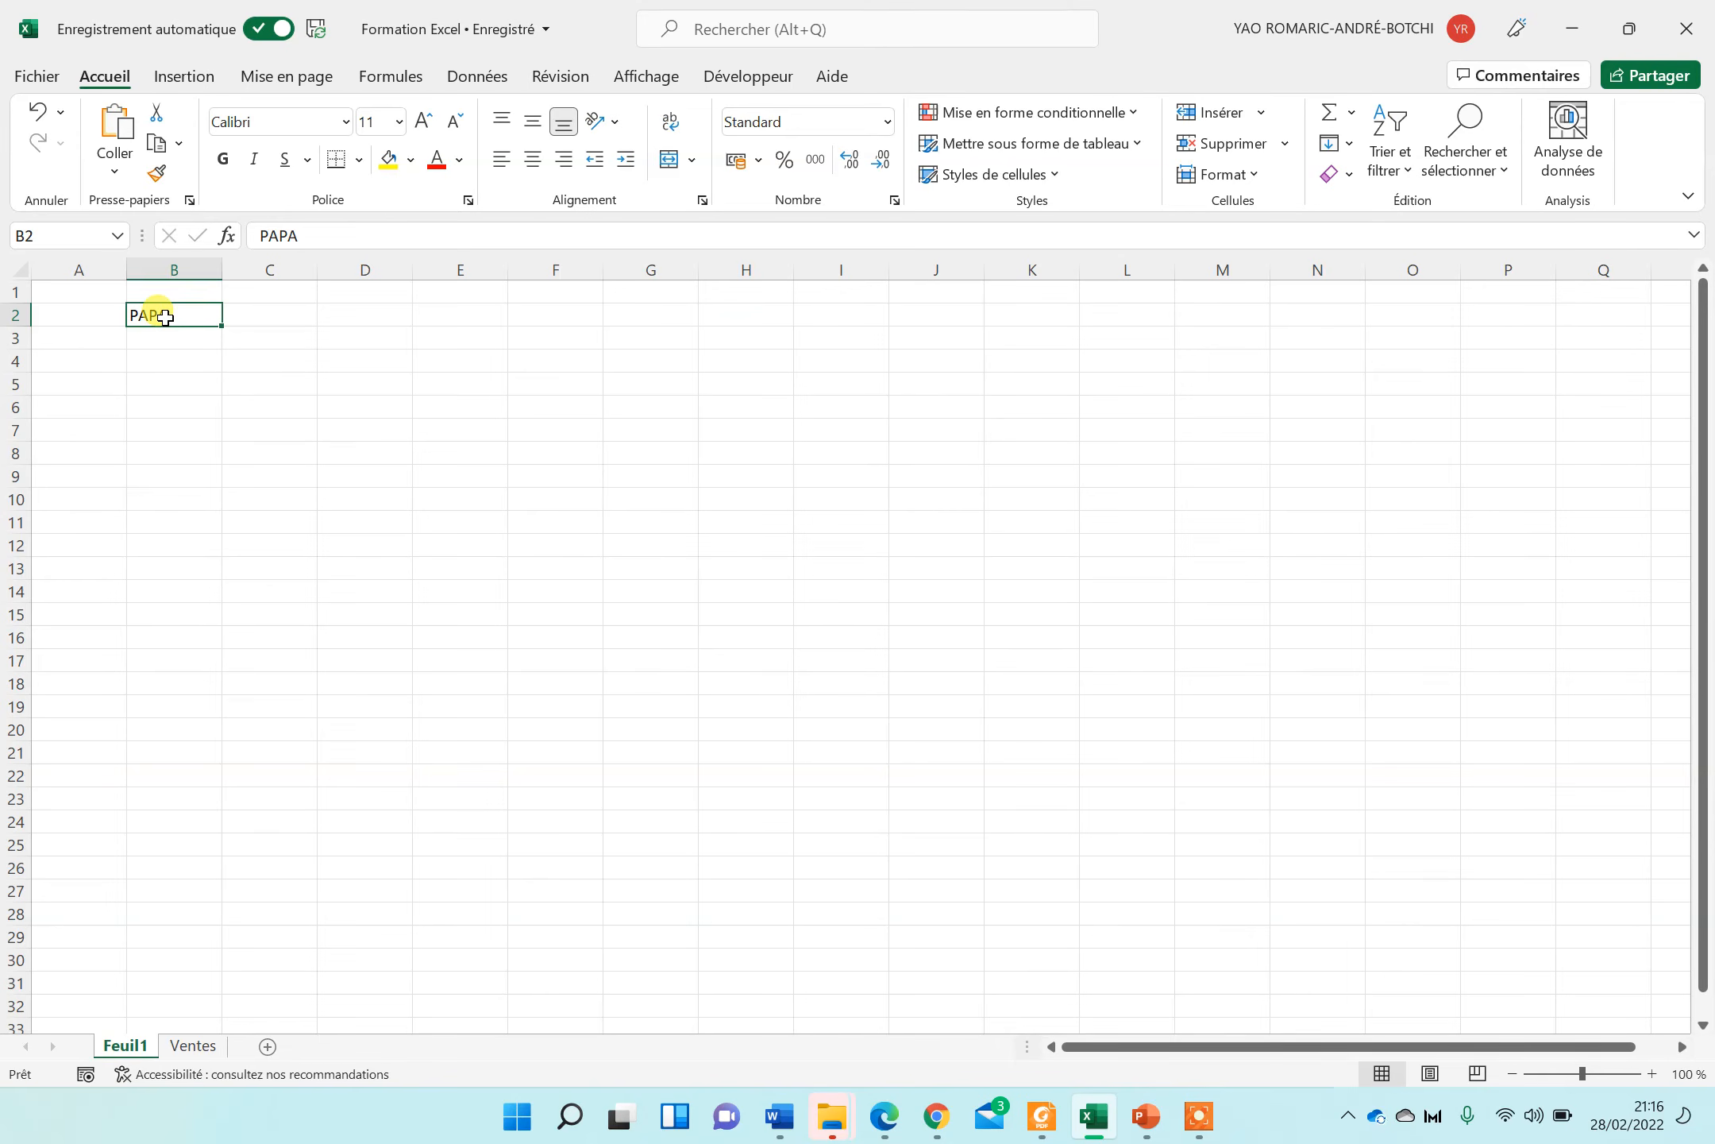
key(BackSpace)
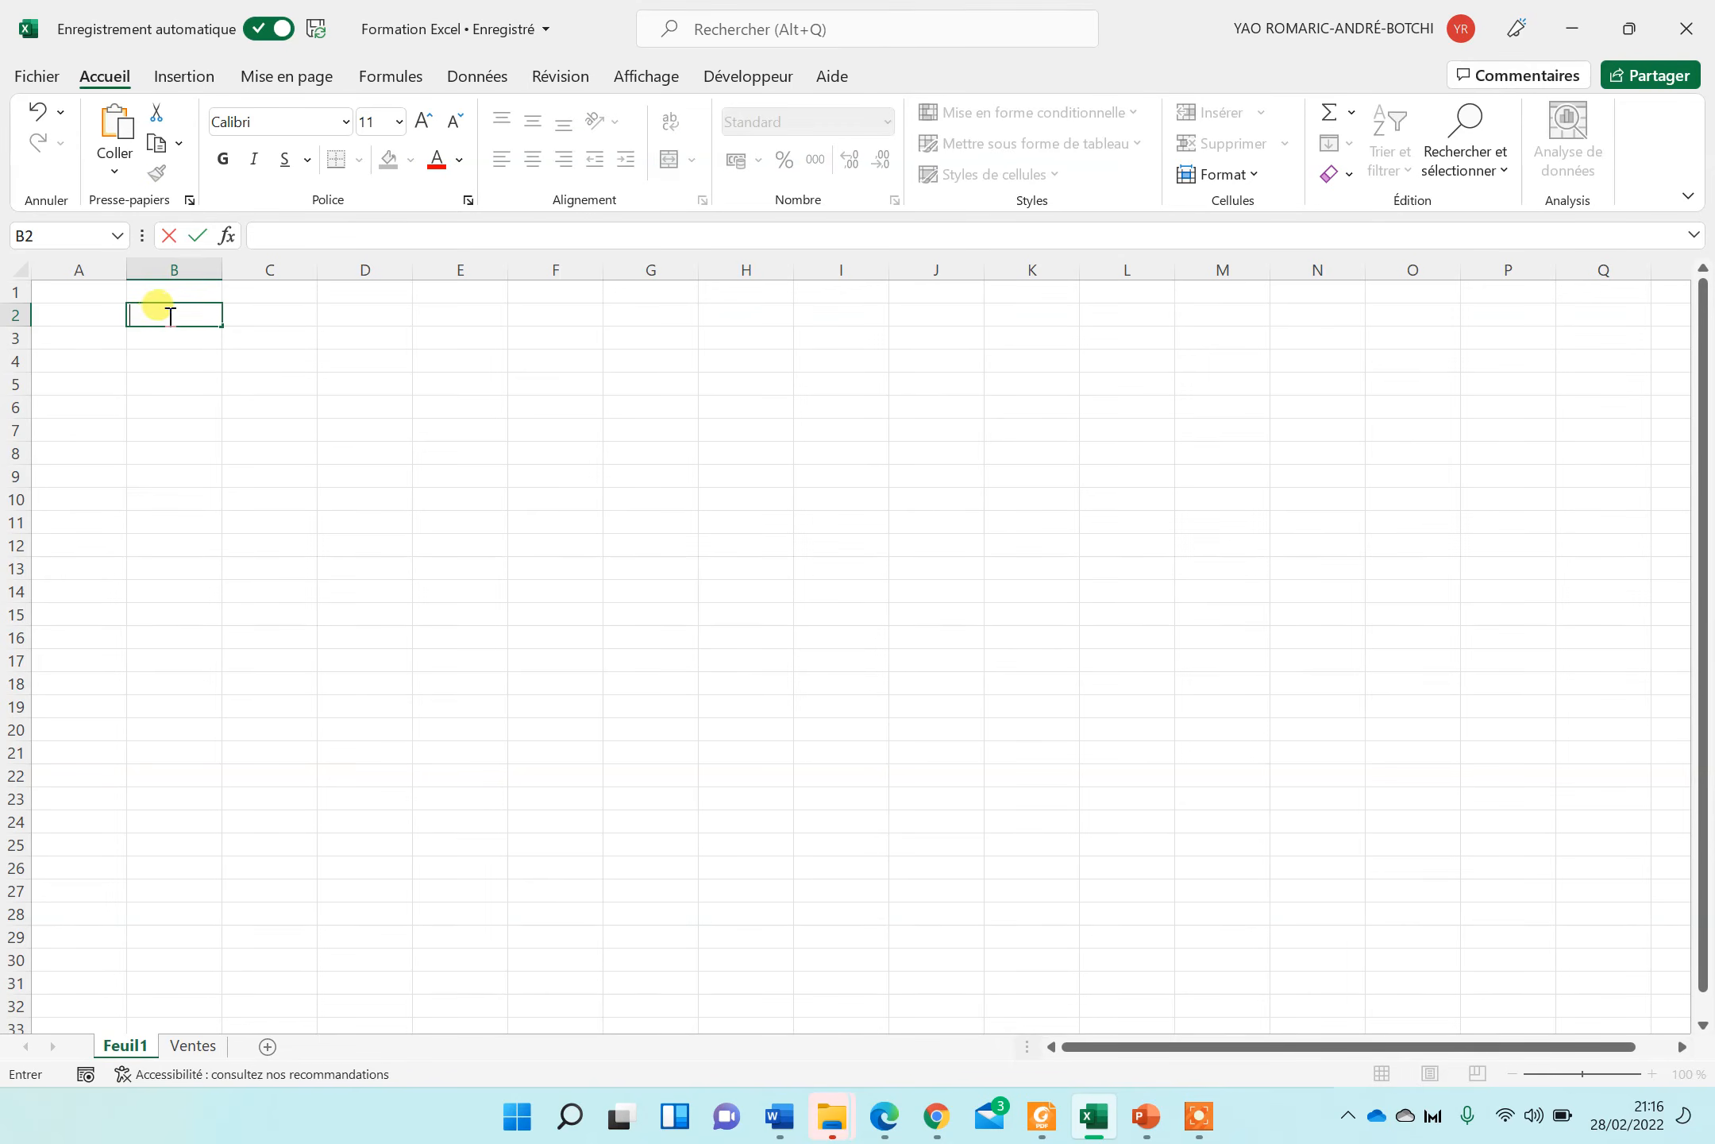
click(210, 354)
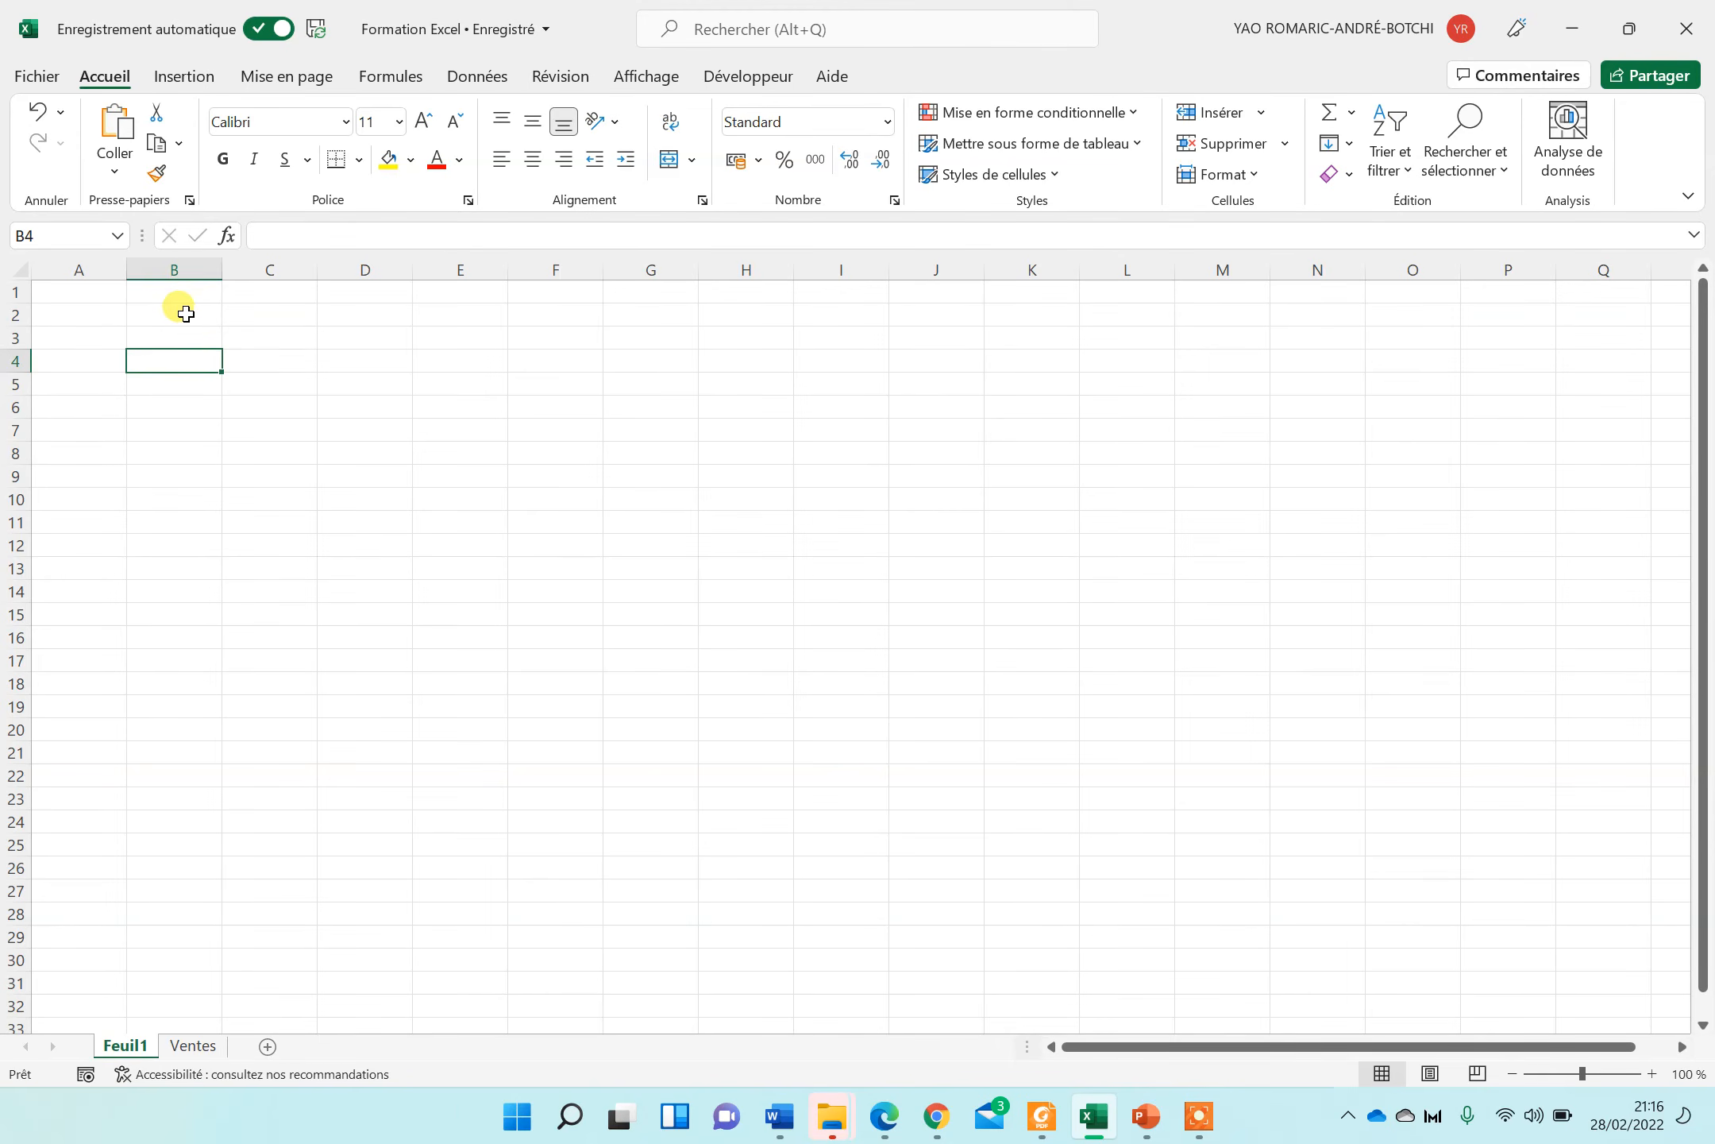
Step: Enter PAPA again in the empty cell B2 and confirm the entry
double_click(188, 314)
click(226, 360)
click(165, 319)
text(PAPA)
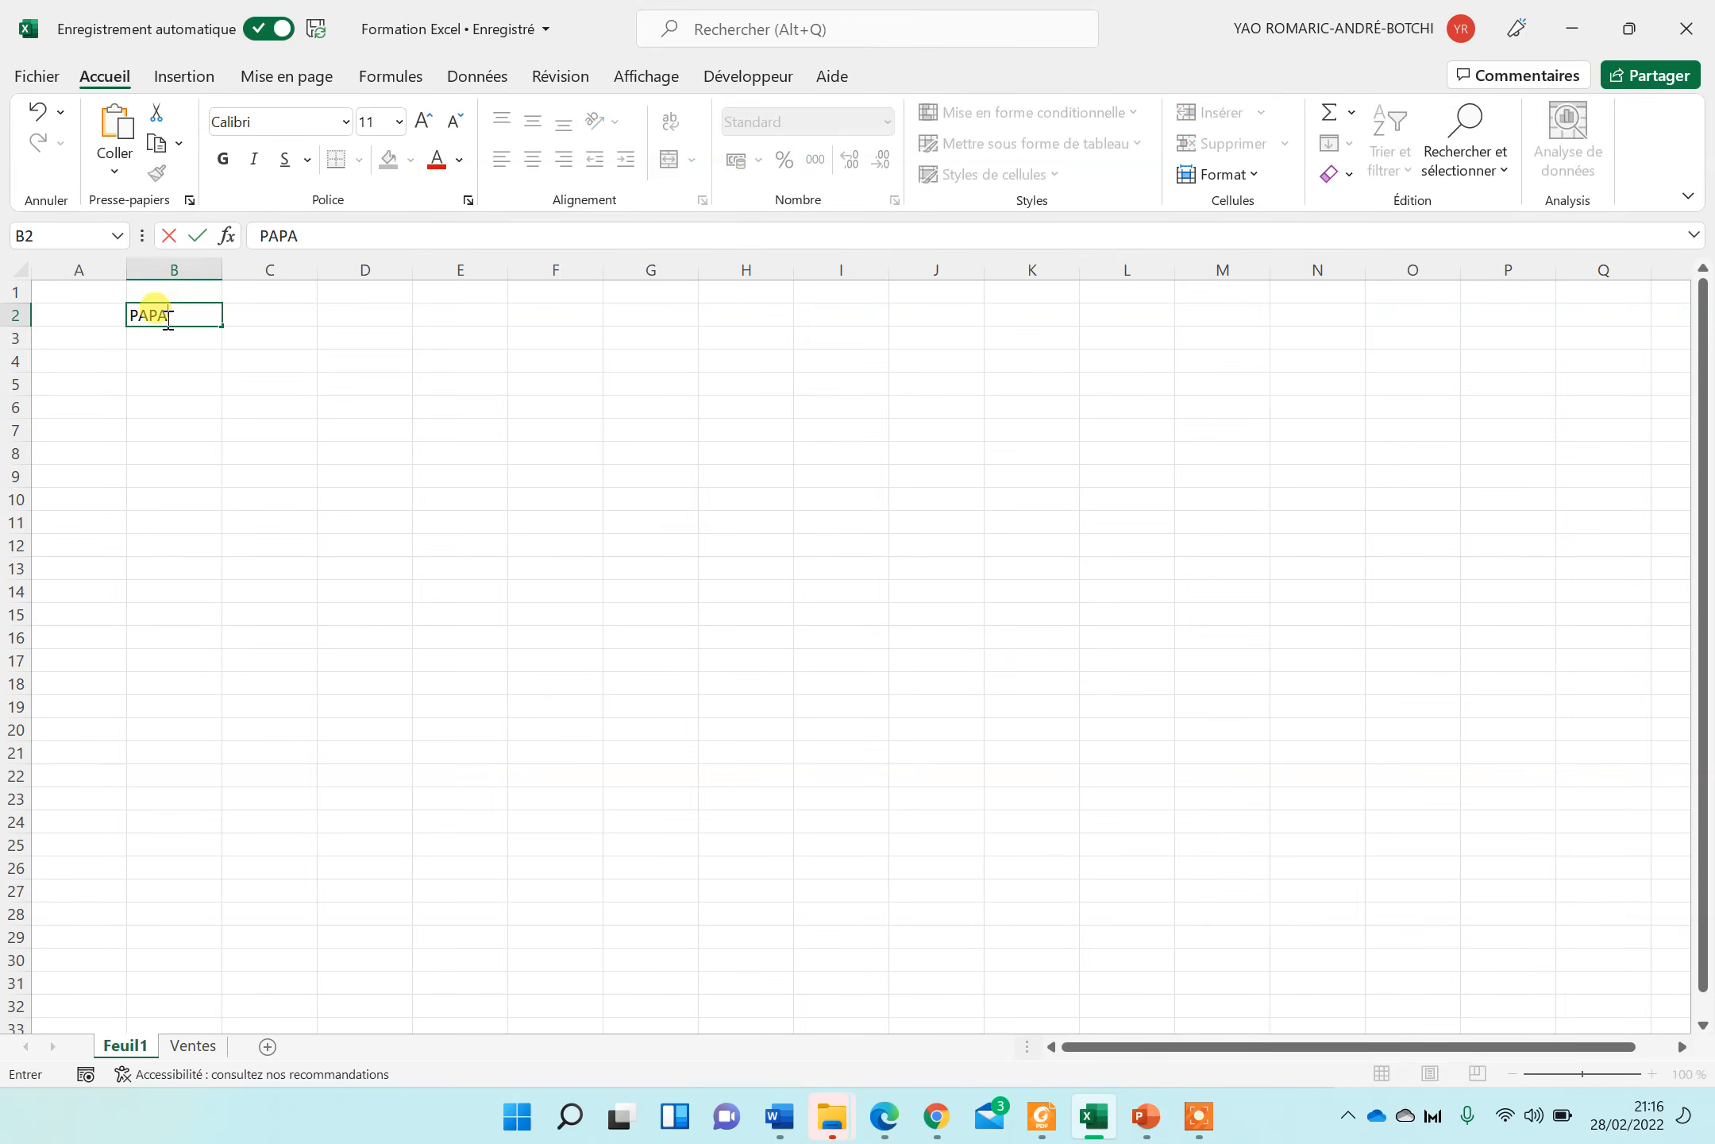
click(153, 354)
right_click(153, 354)
Step: Clear cell B2 using the Effacer le contenu command
click(143, 312)
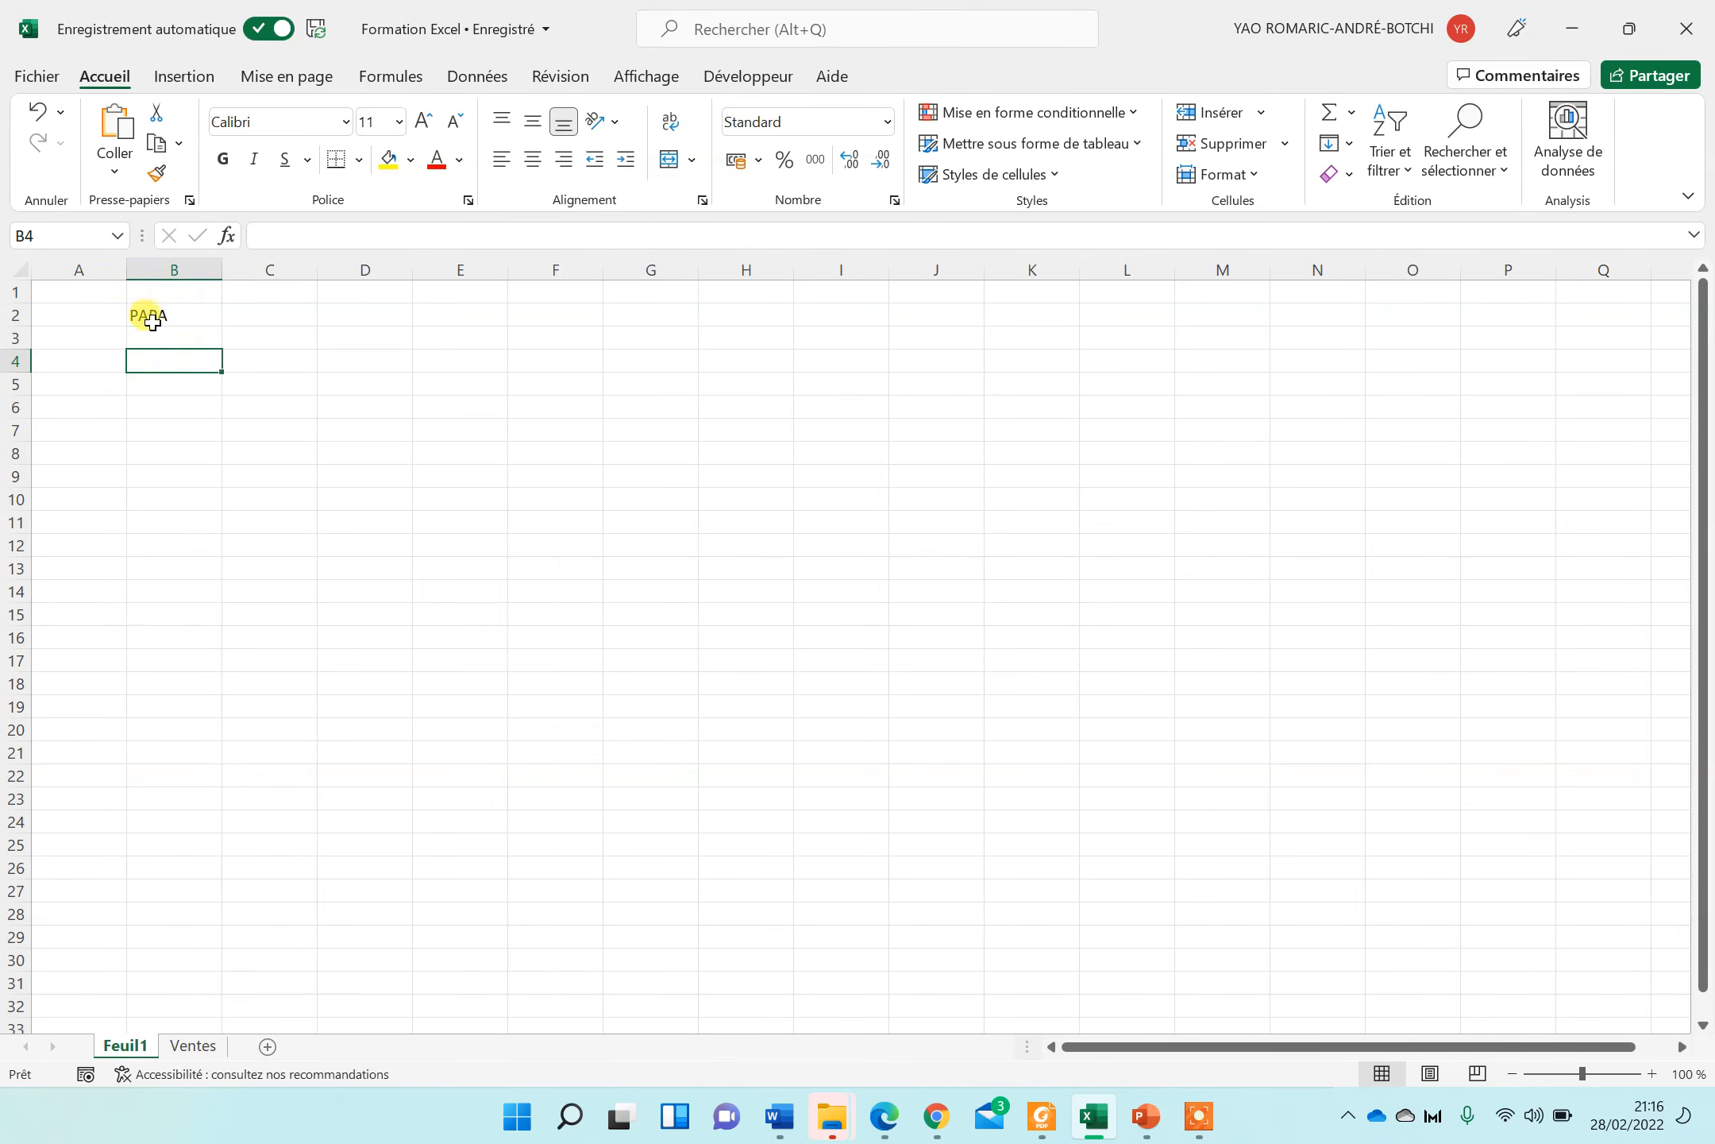
right_click(155, 322)
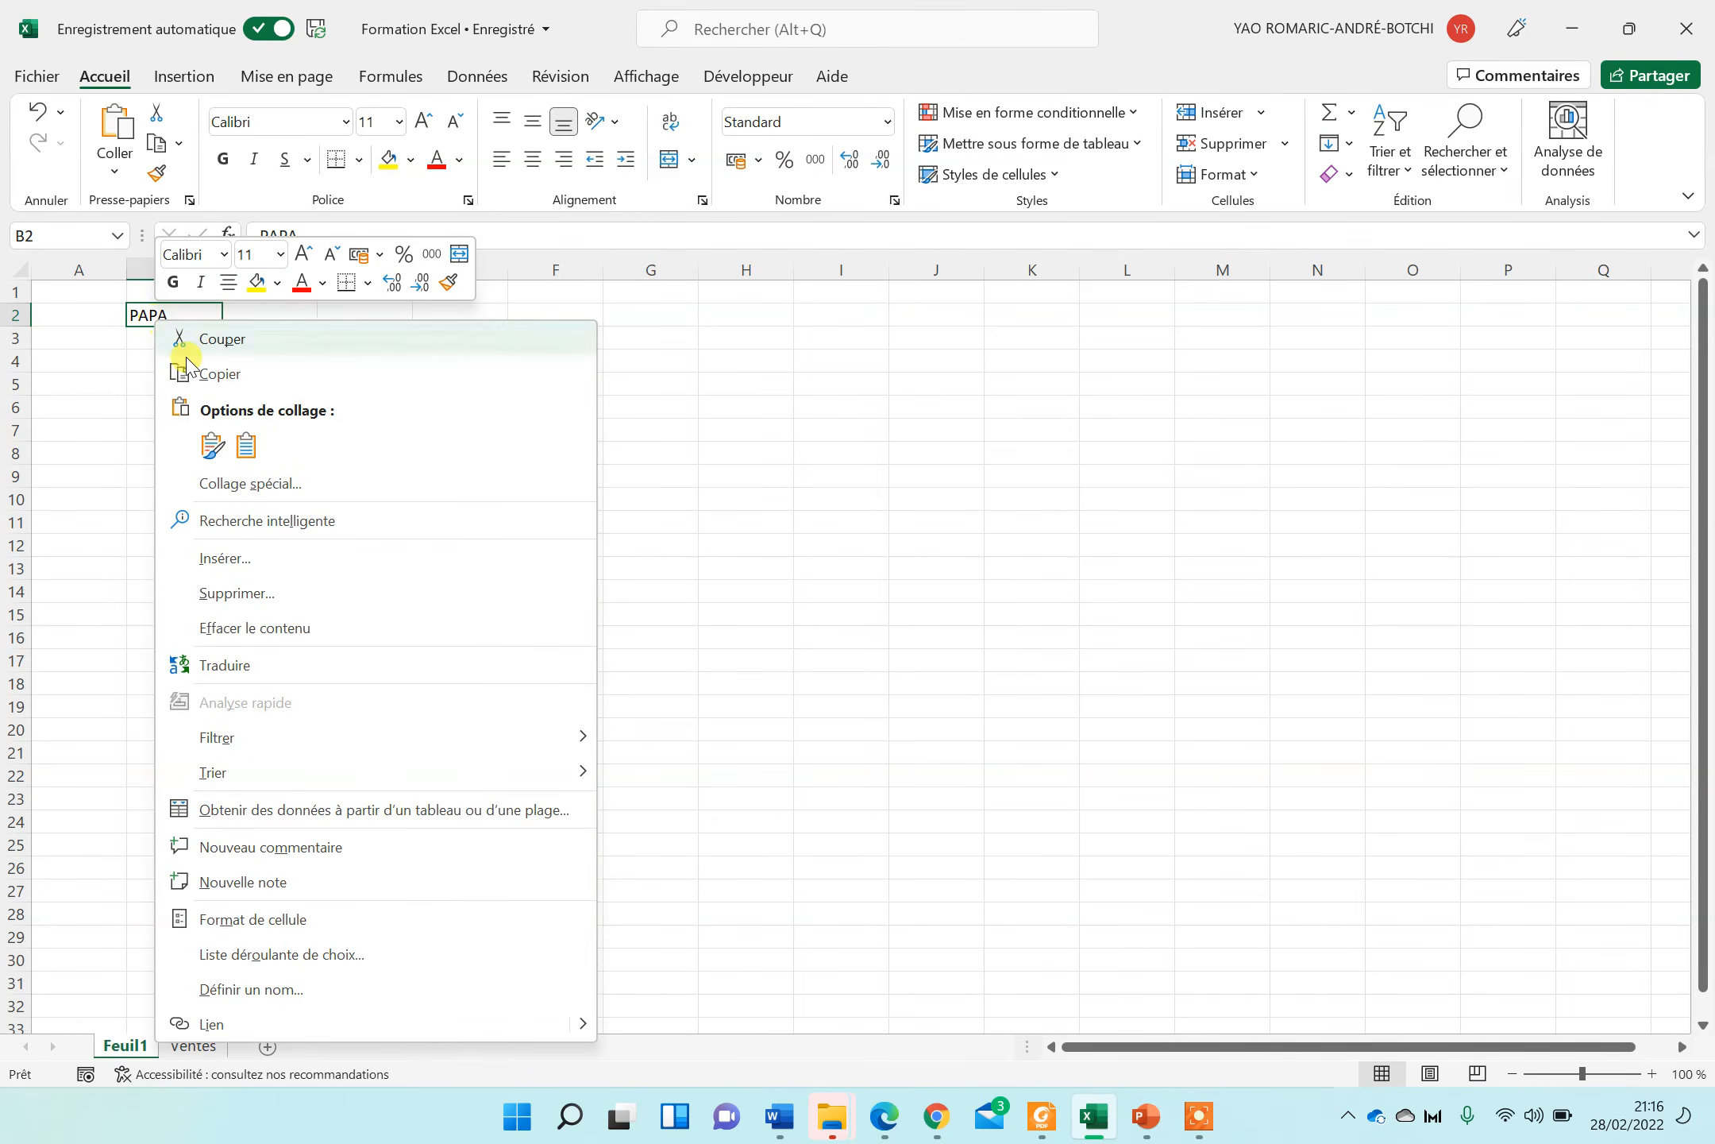
click(257, 631)
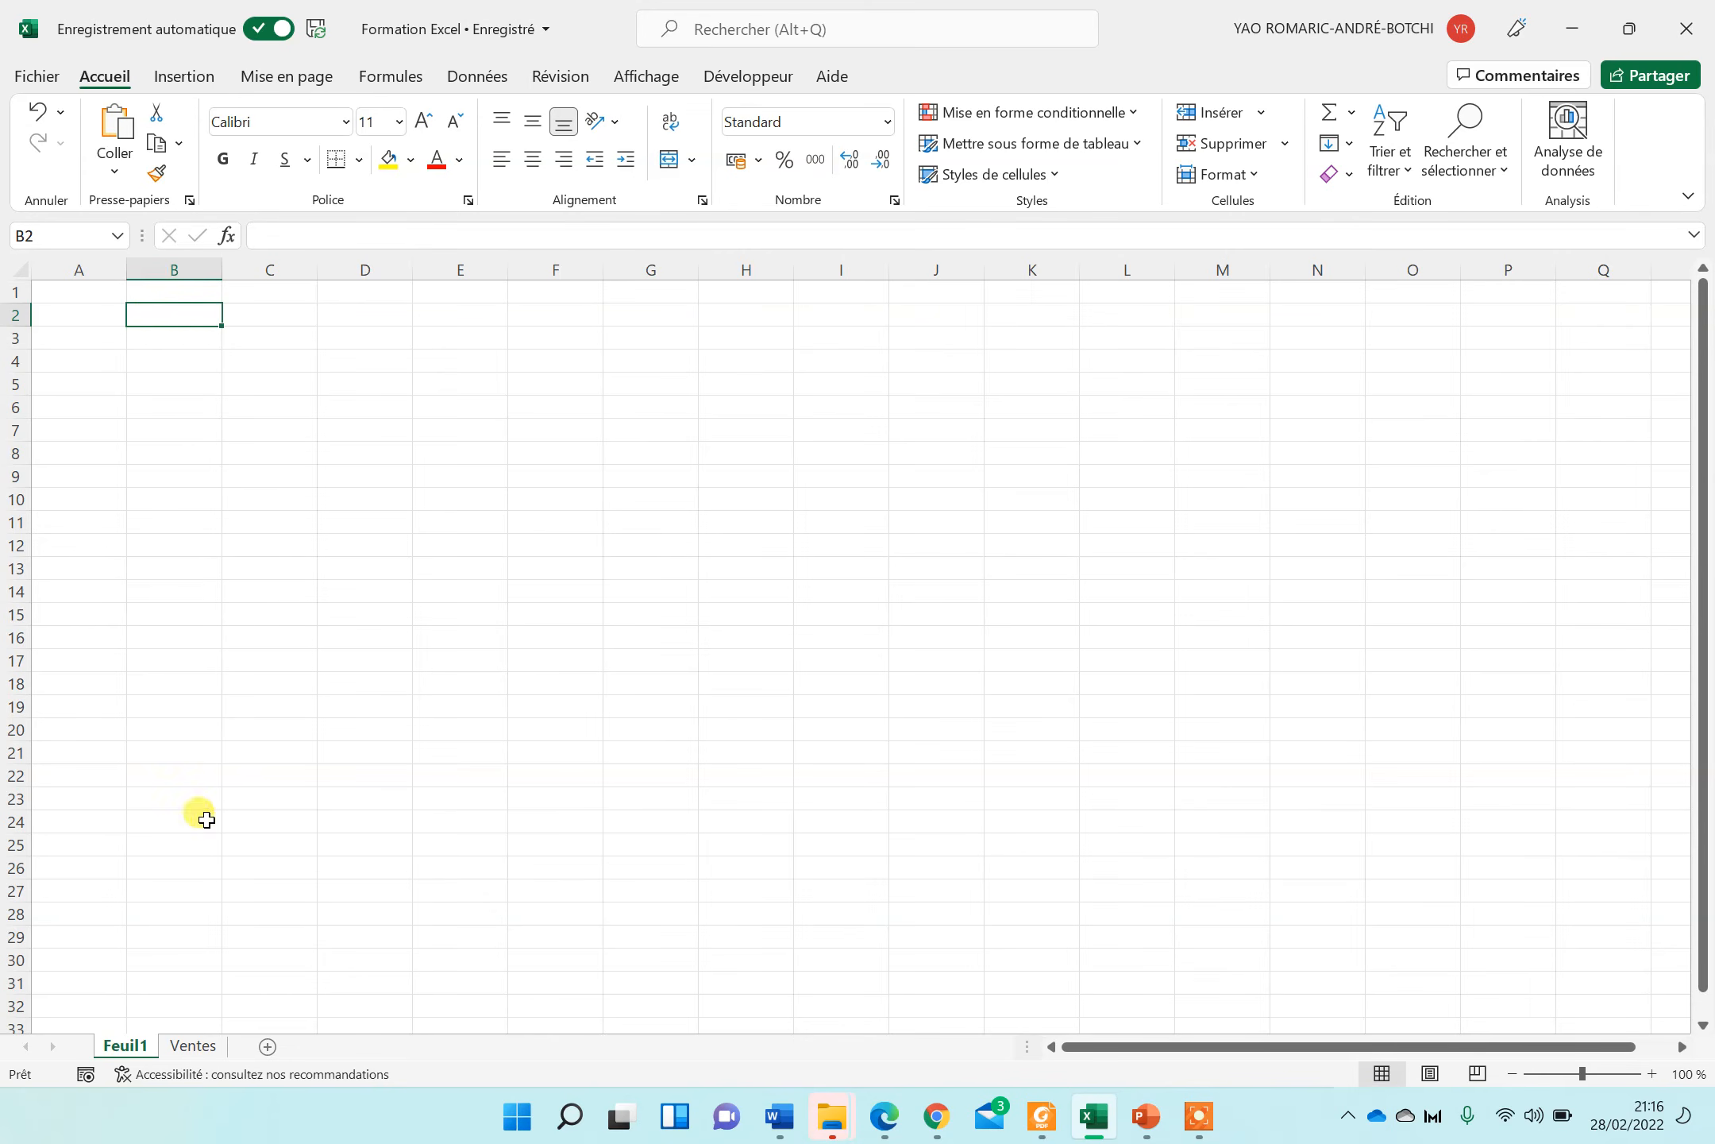
Step: Switch to the Ventes worksheet, select the range A3:E14 starting from article A, and deselect it
click(188, 1047)
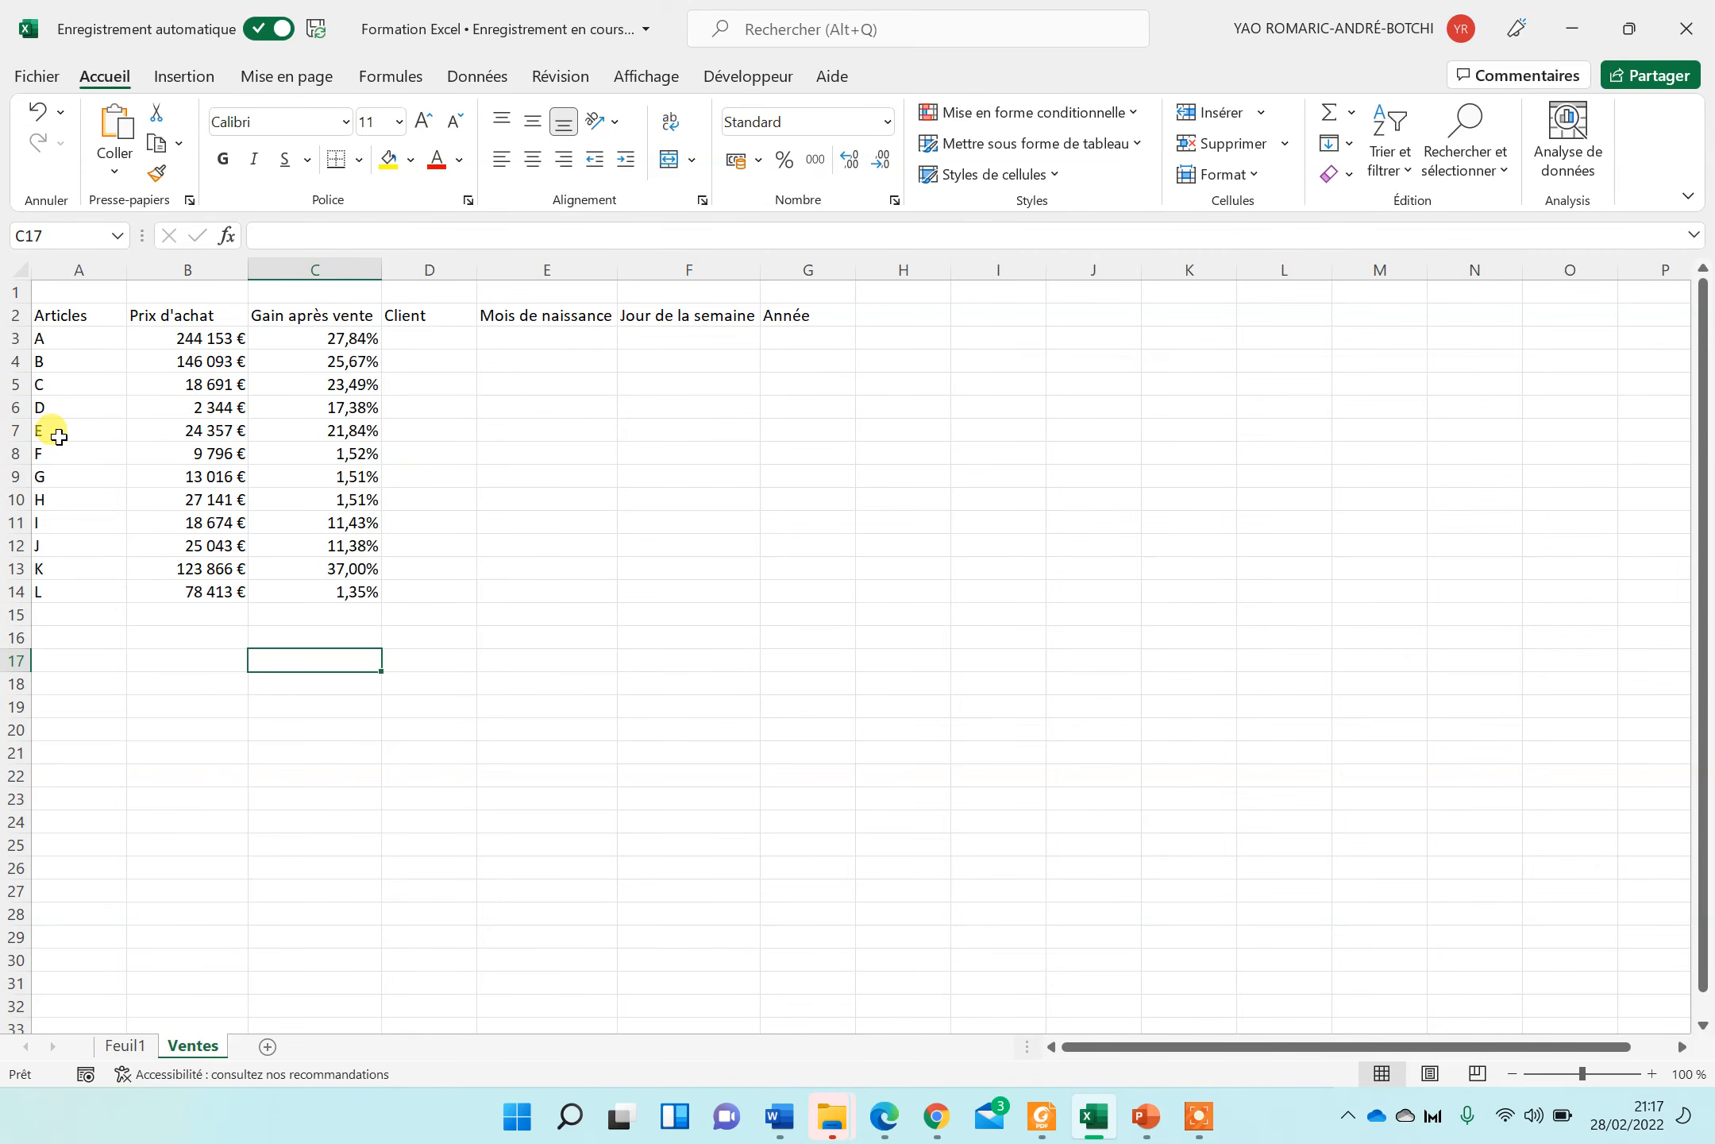
click(54, 338)
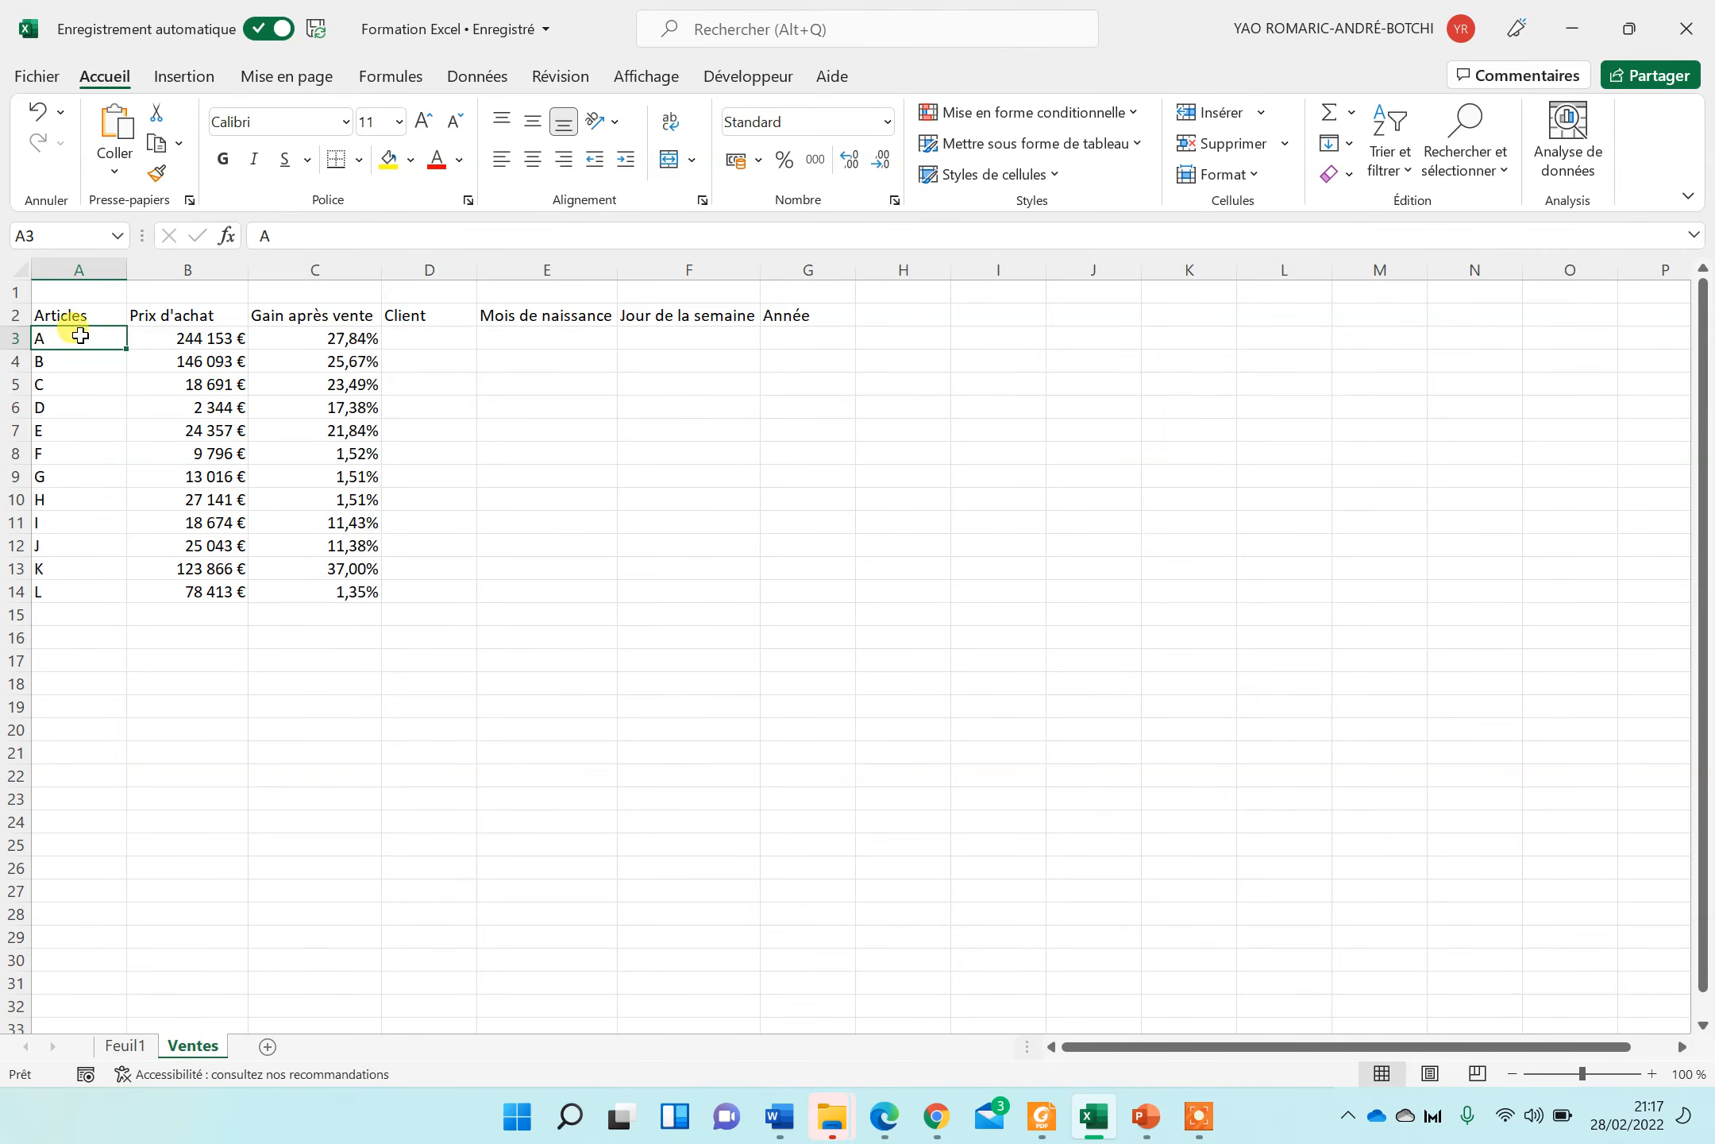
drag(82, 343, 84, 357)
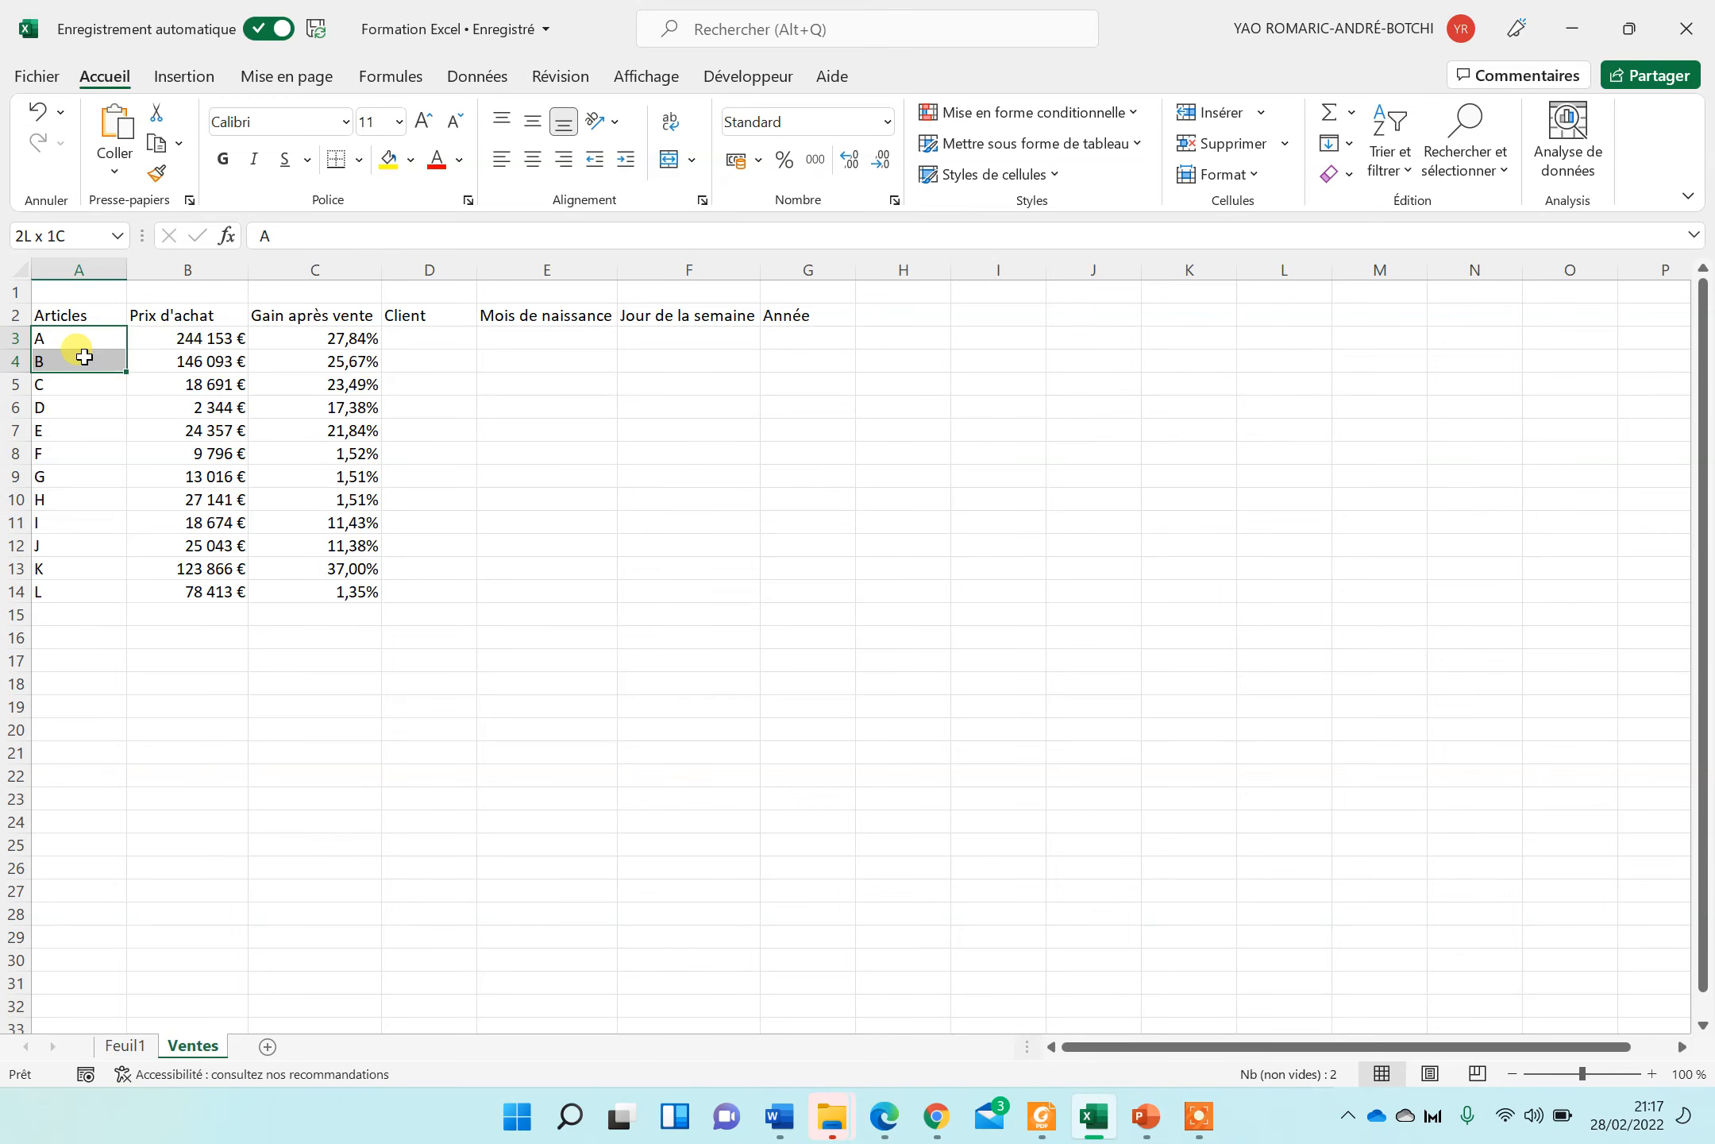
drag(84, 360, 528, 602)
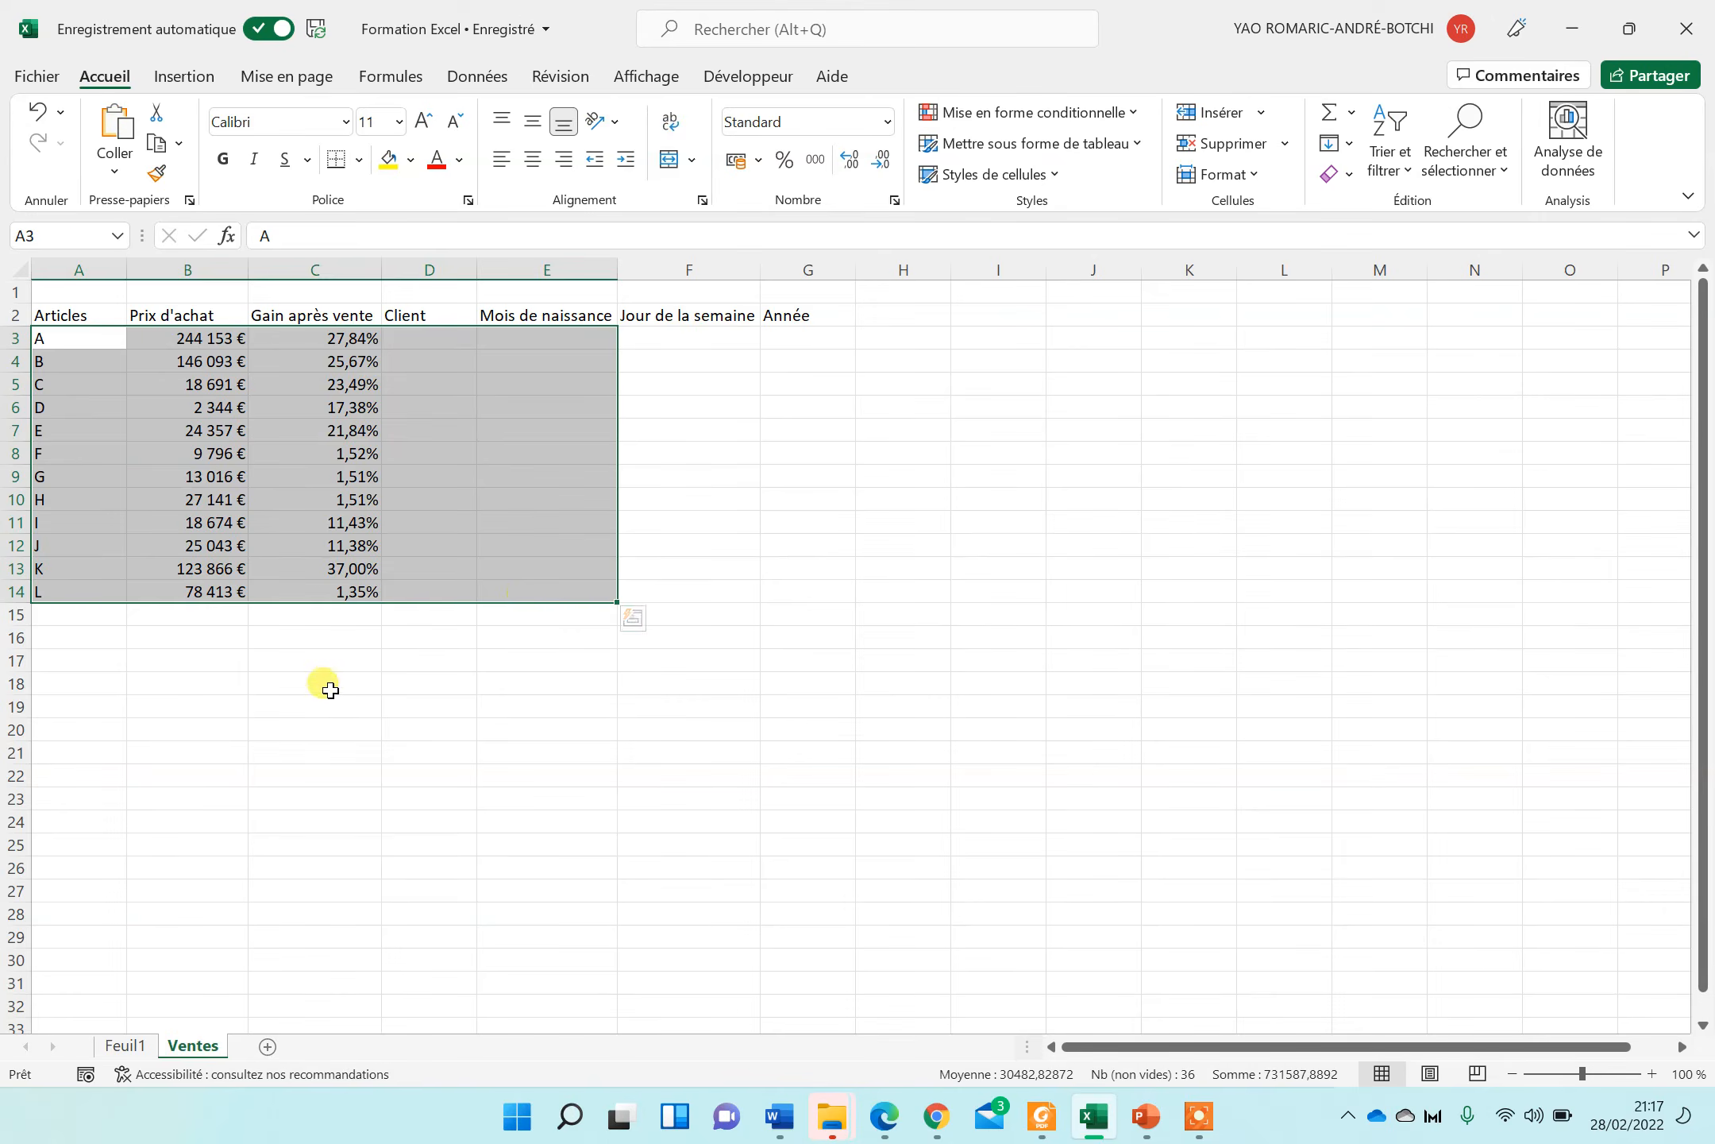
click(278, 804)
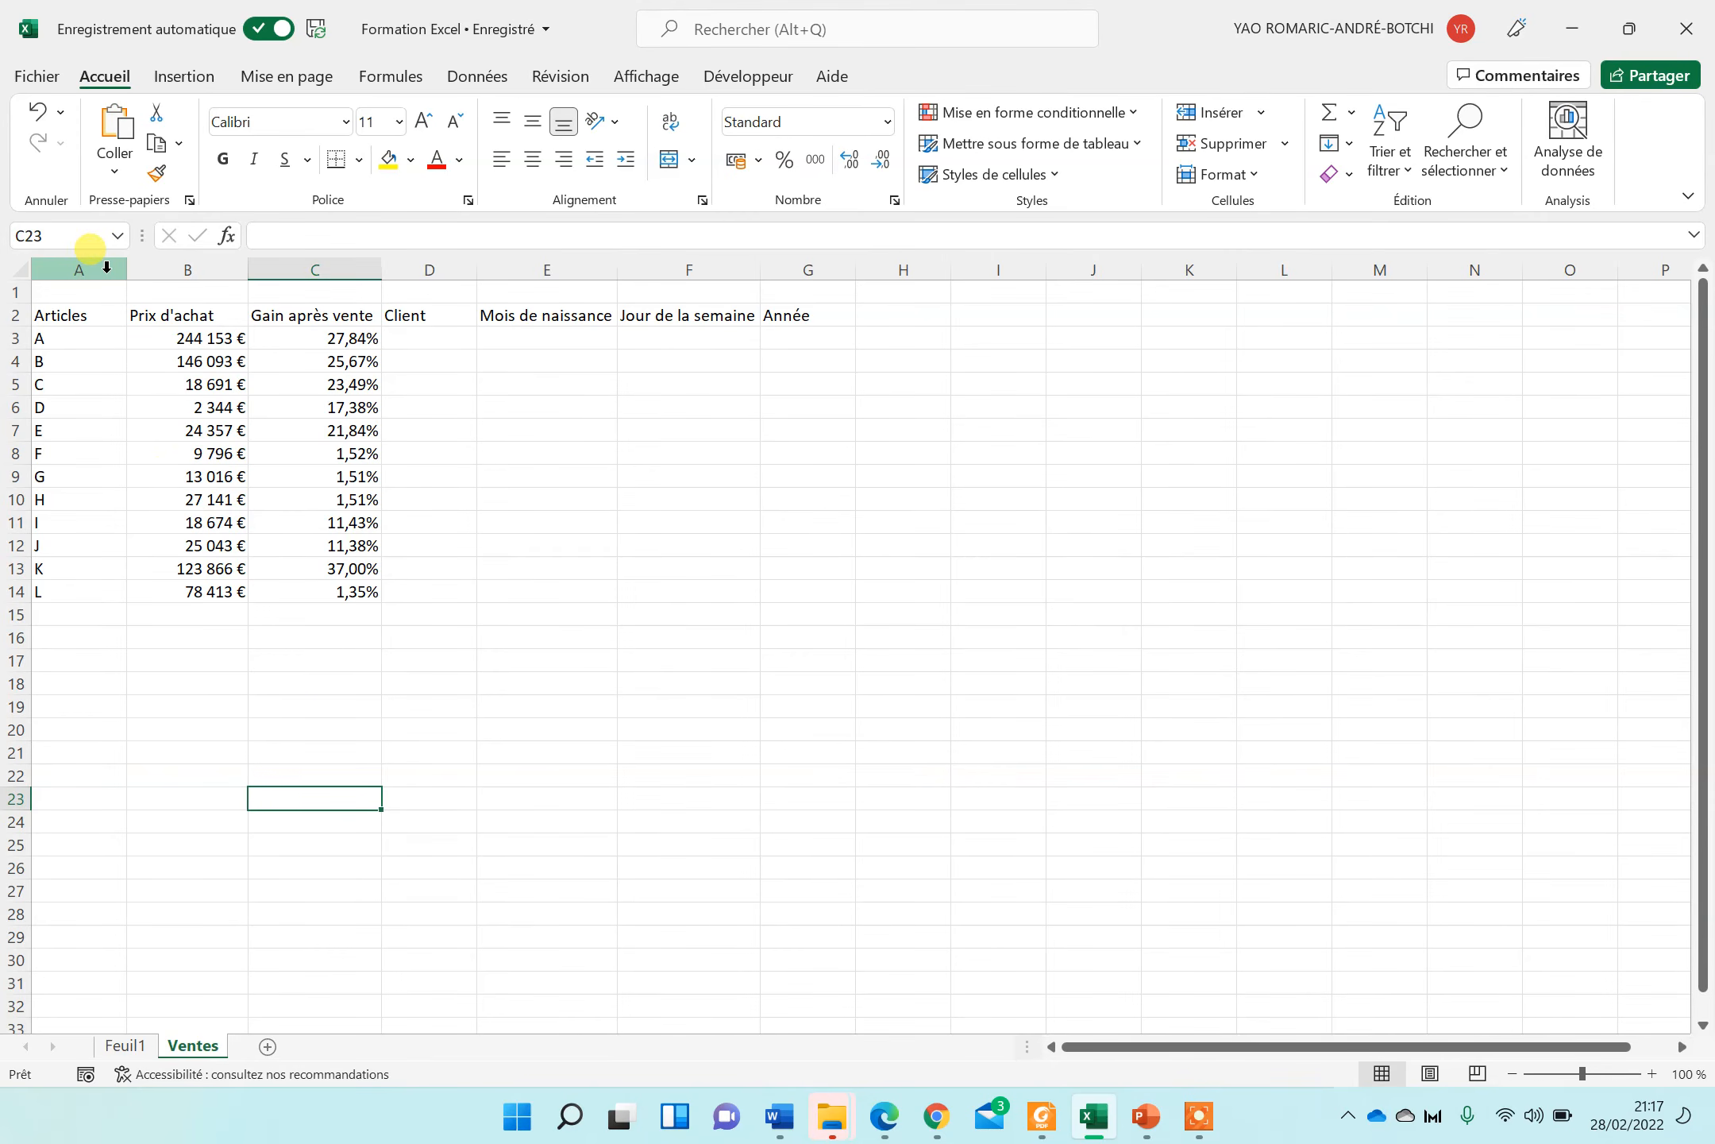
Step: Select the entire Prix d'achat column B, deselect it, and select the column once more
click(165, 263)
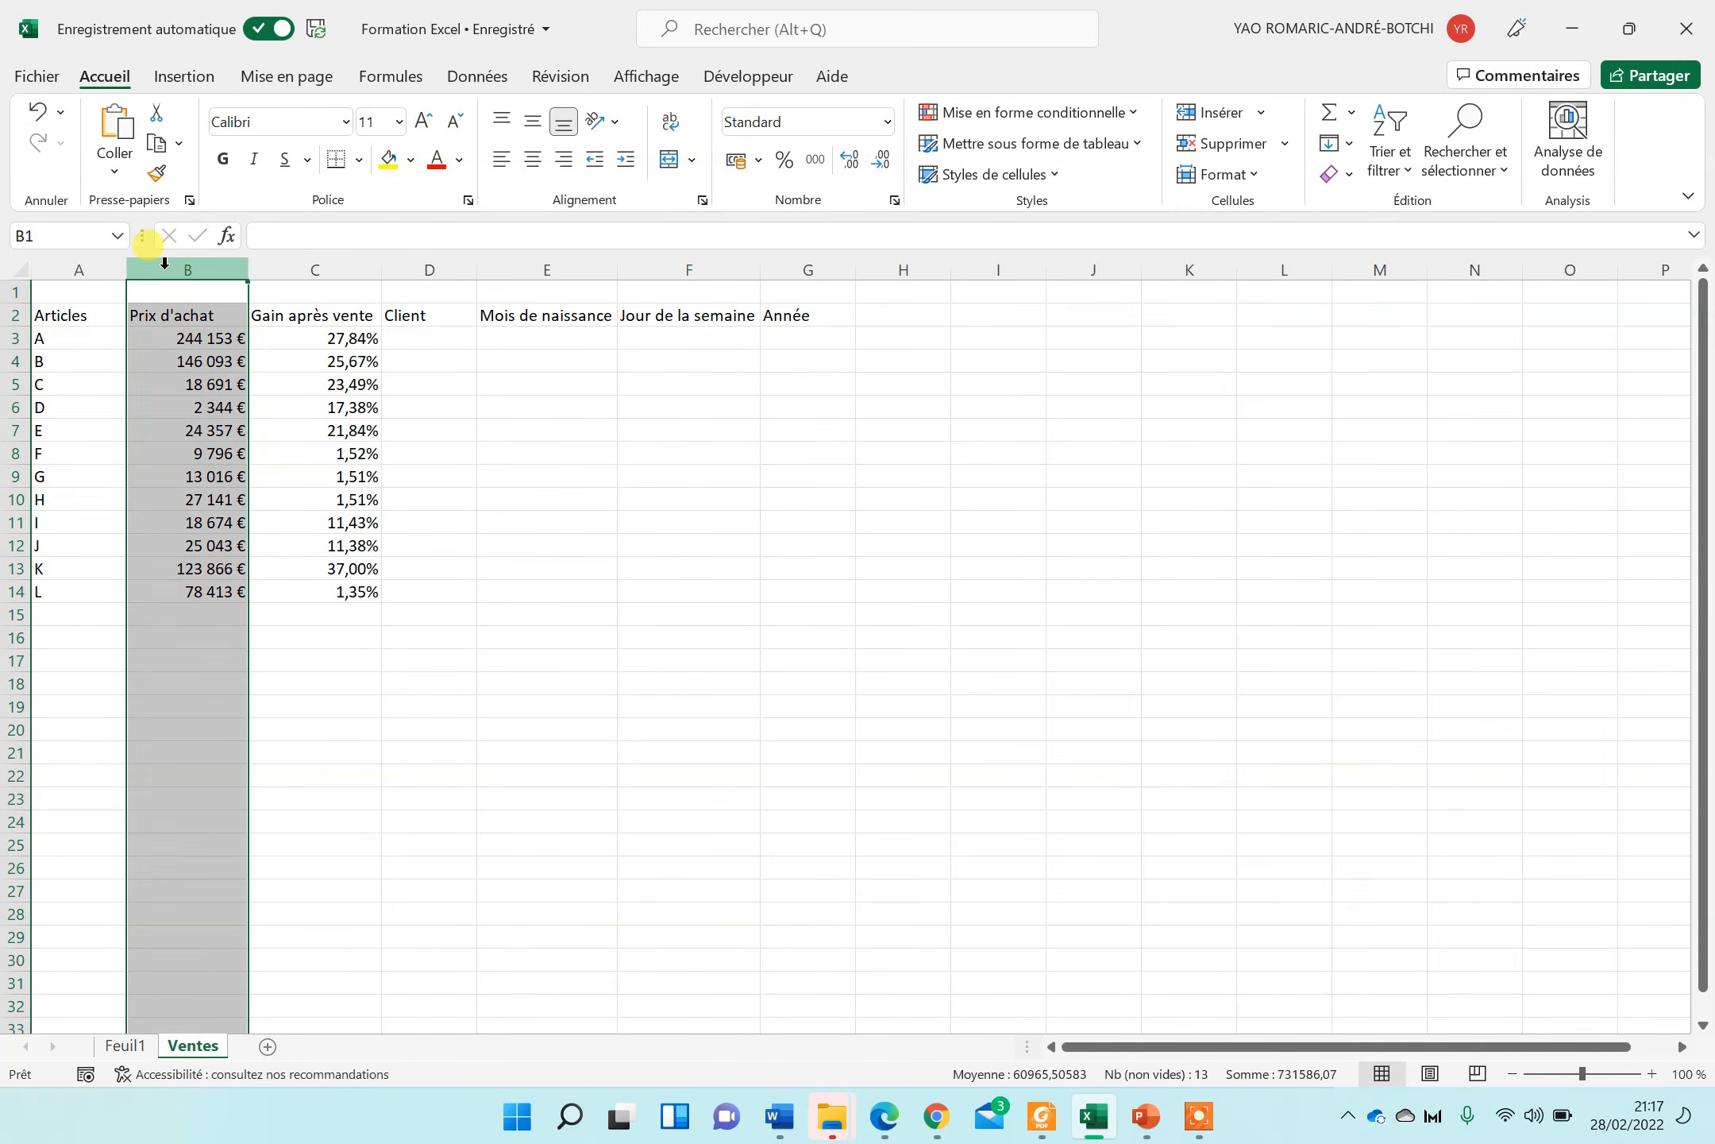
click(300, 377)
click(209, 264)
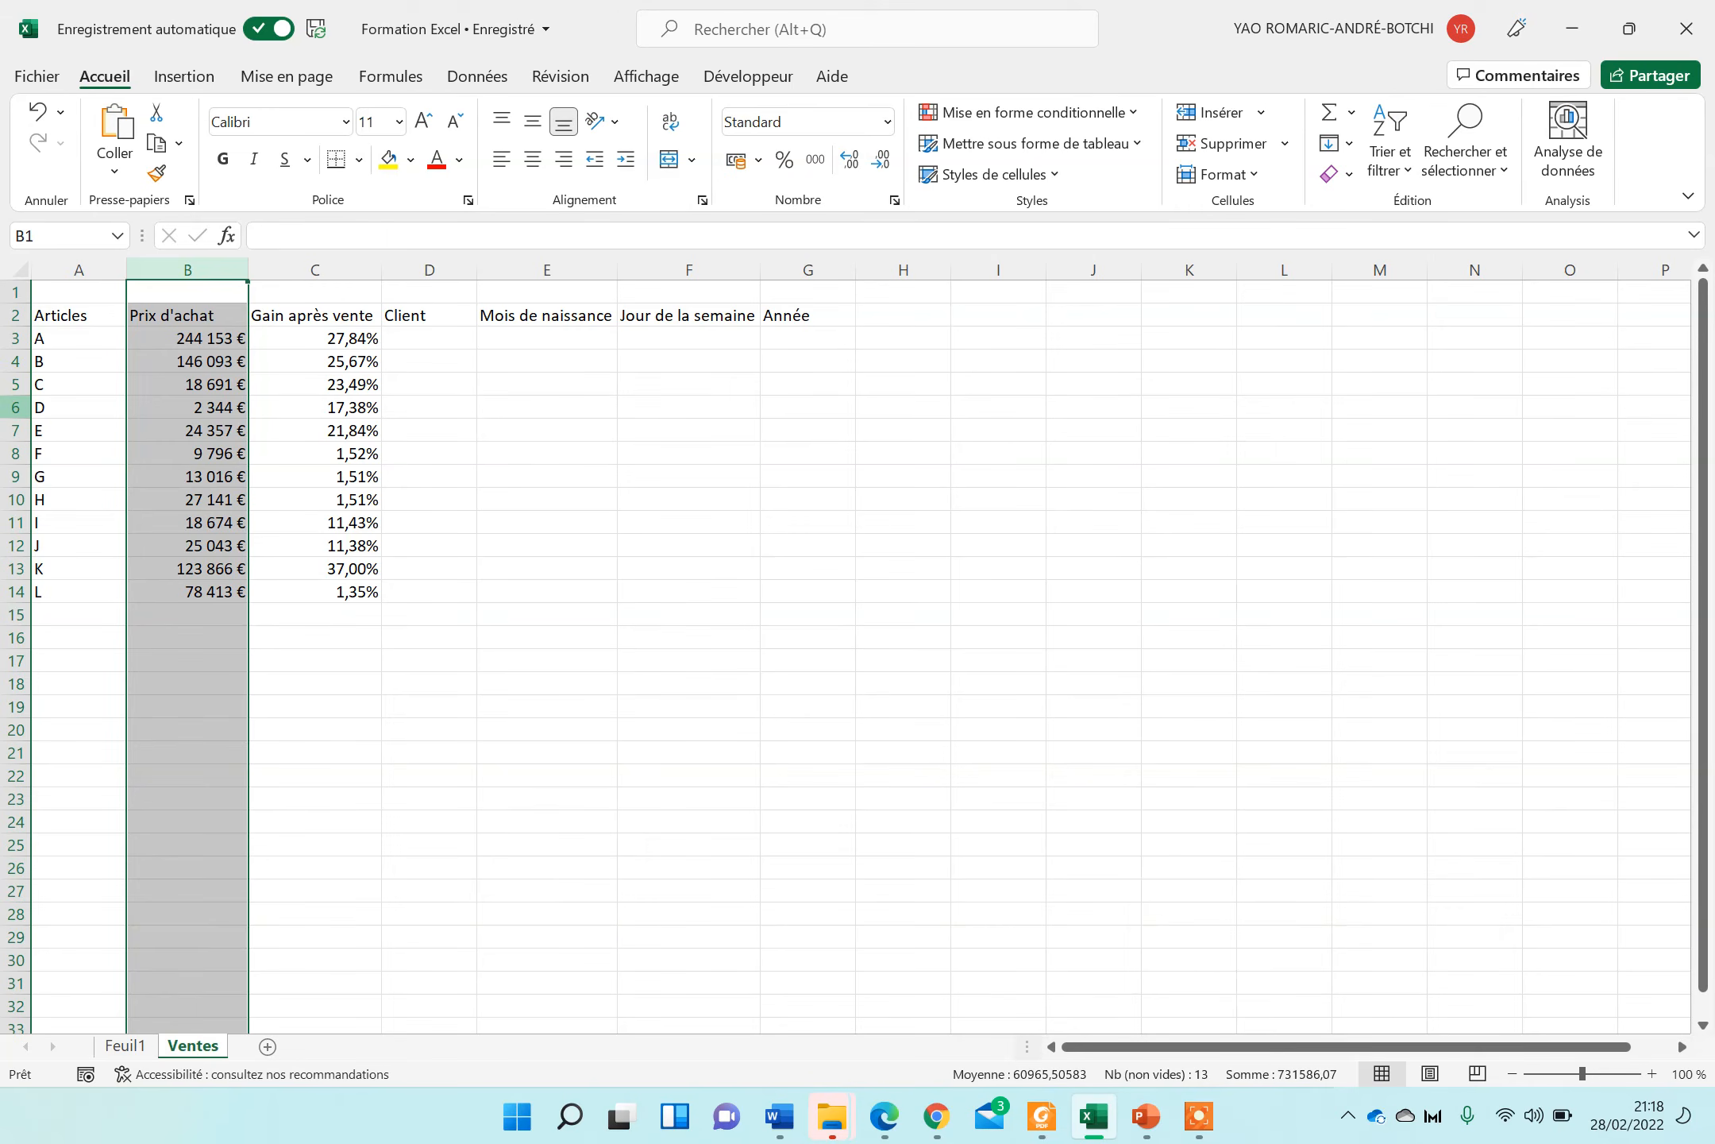
Step: Select the entire row 6, deselect it, and select all cells of the Ventes worksheet
click(15, 406)
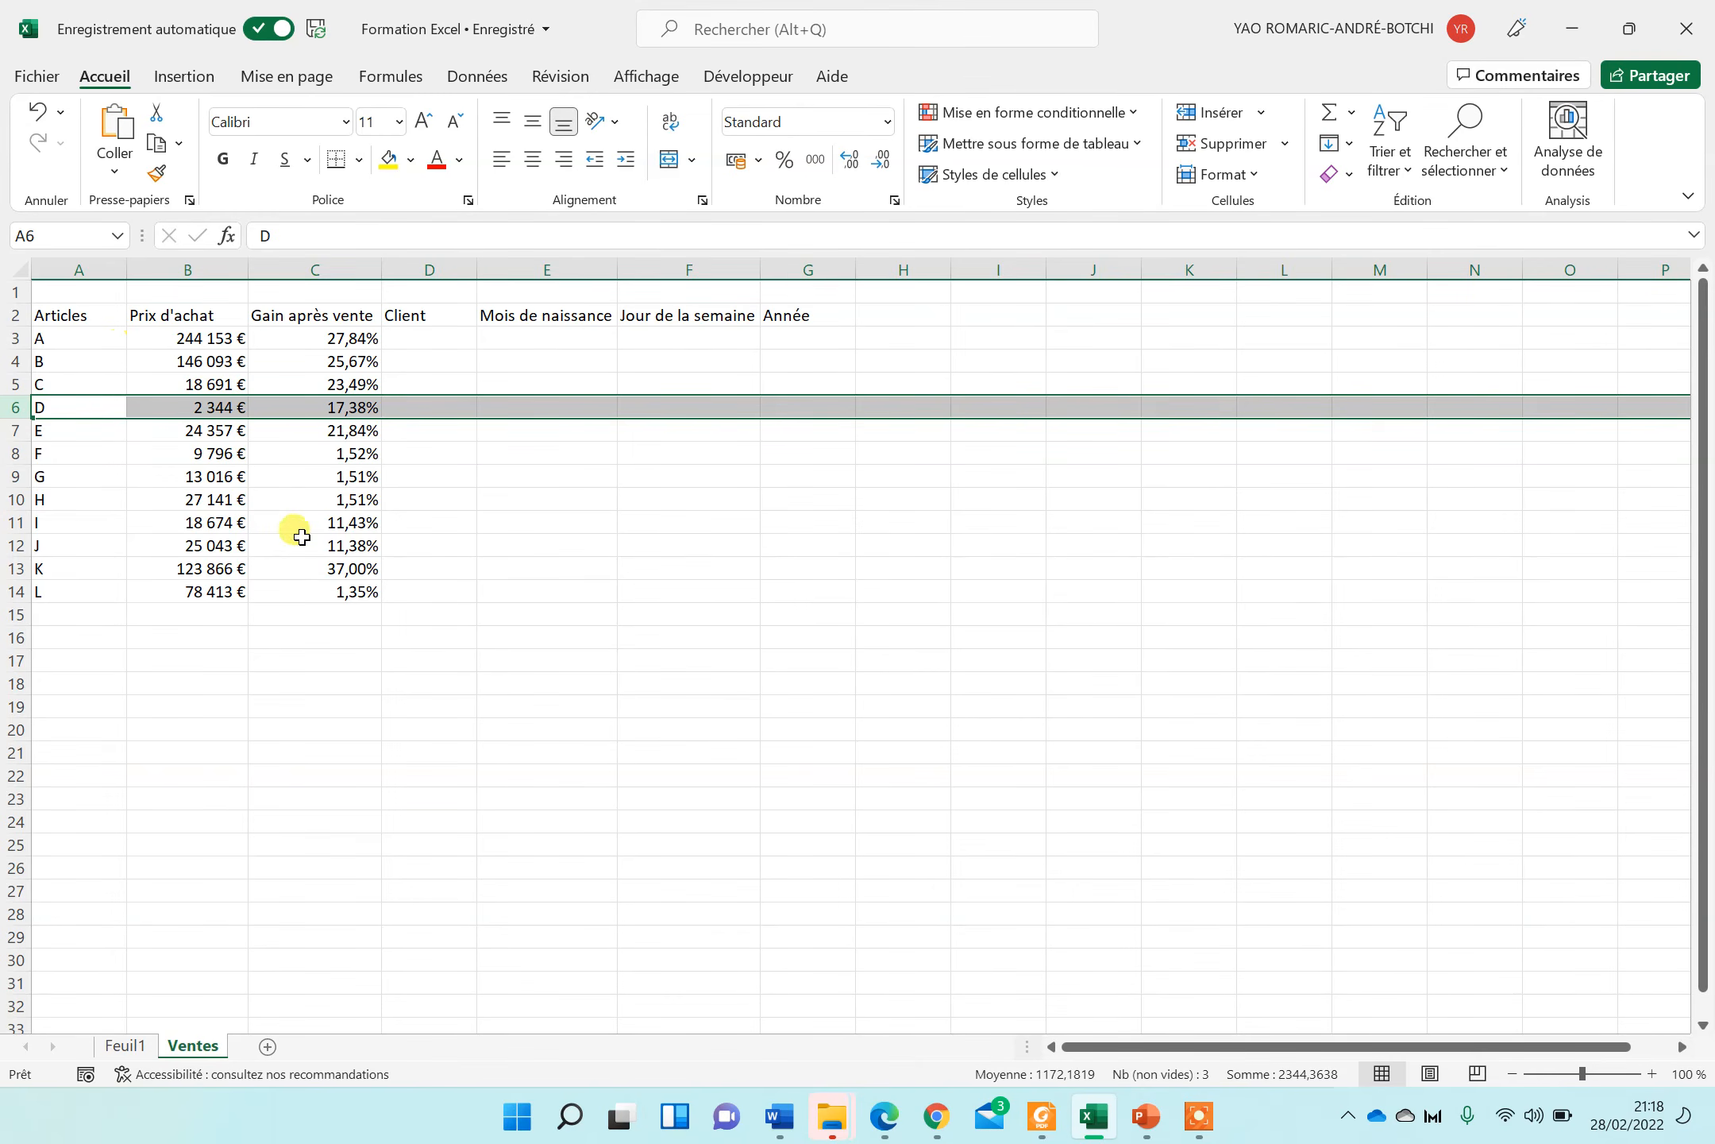
click(388, 566)
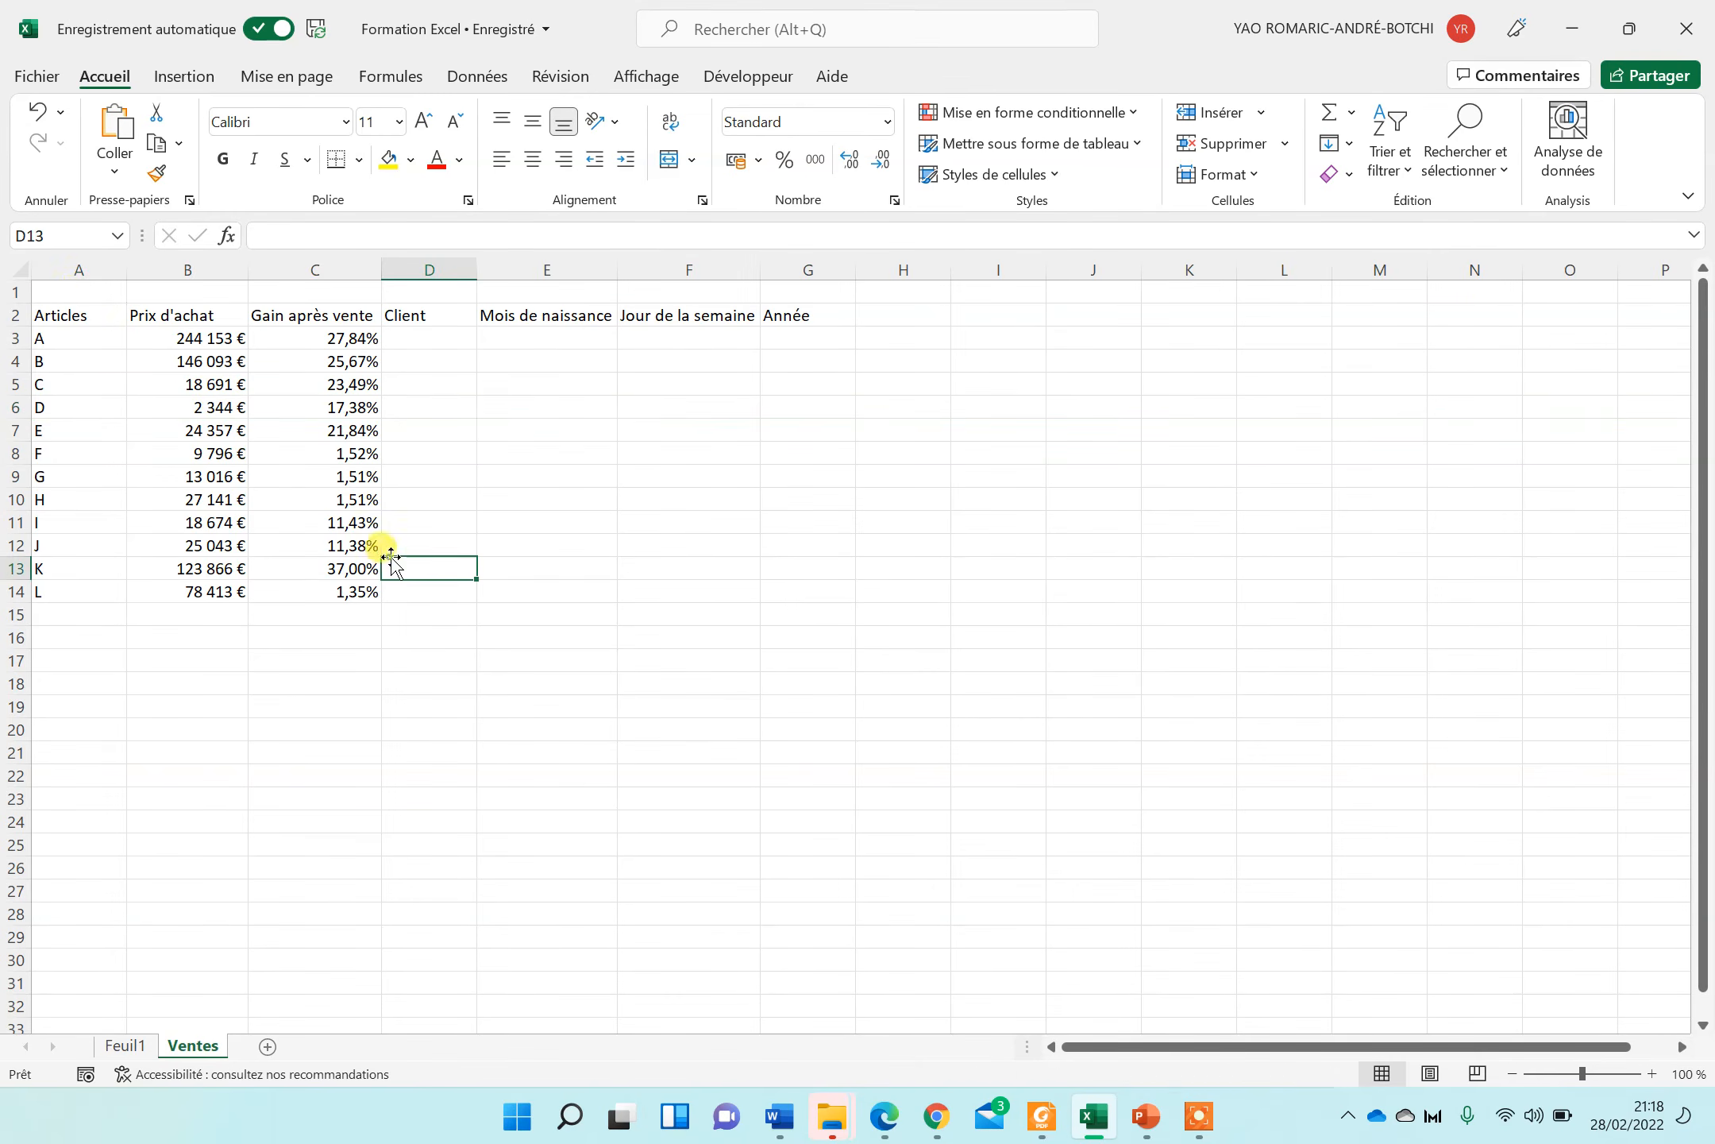
click(21, 269)
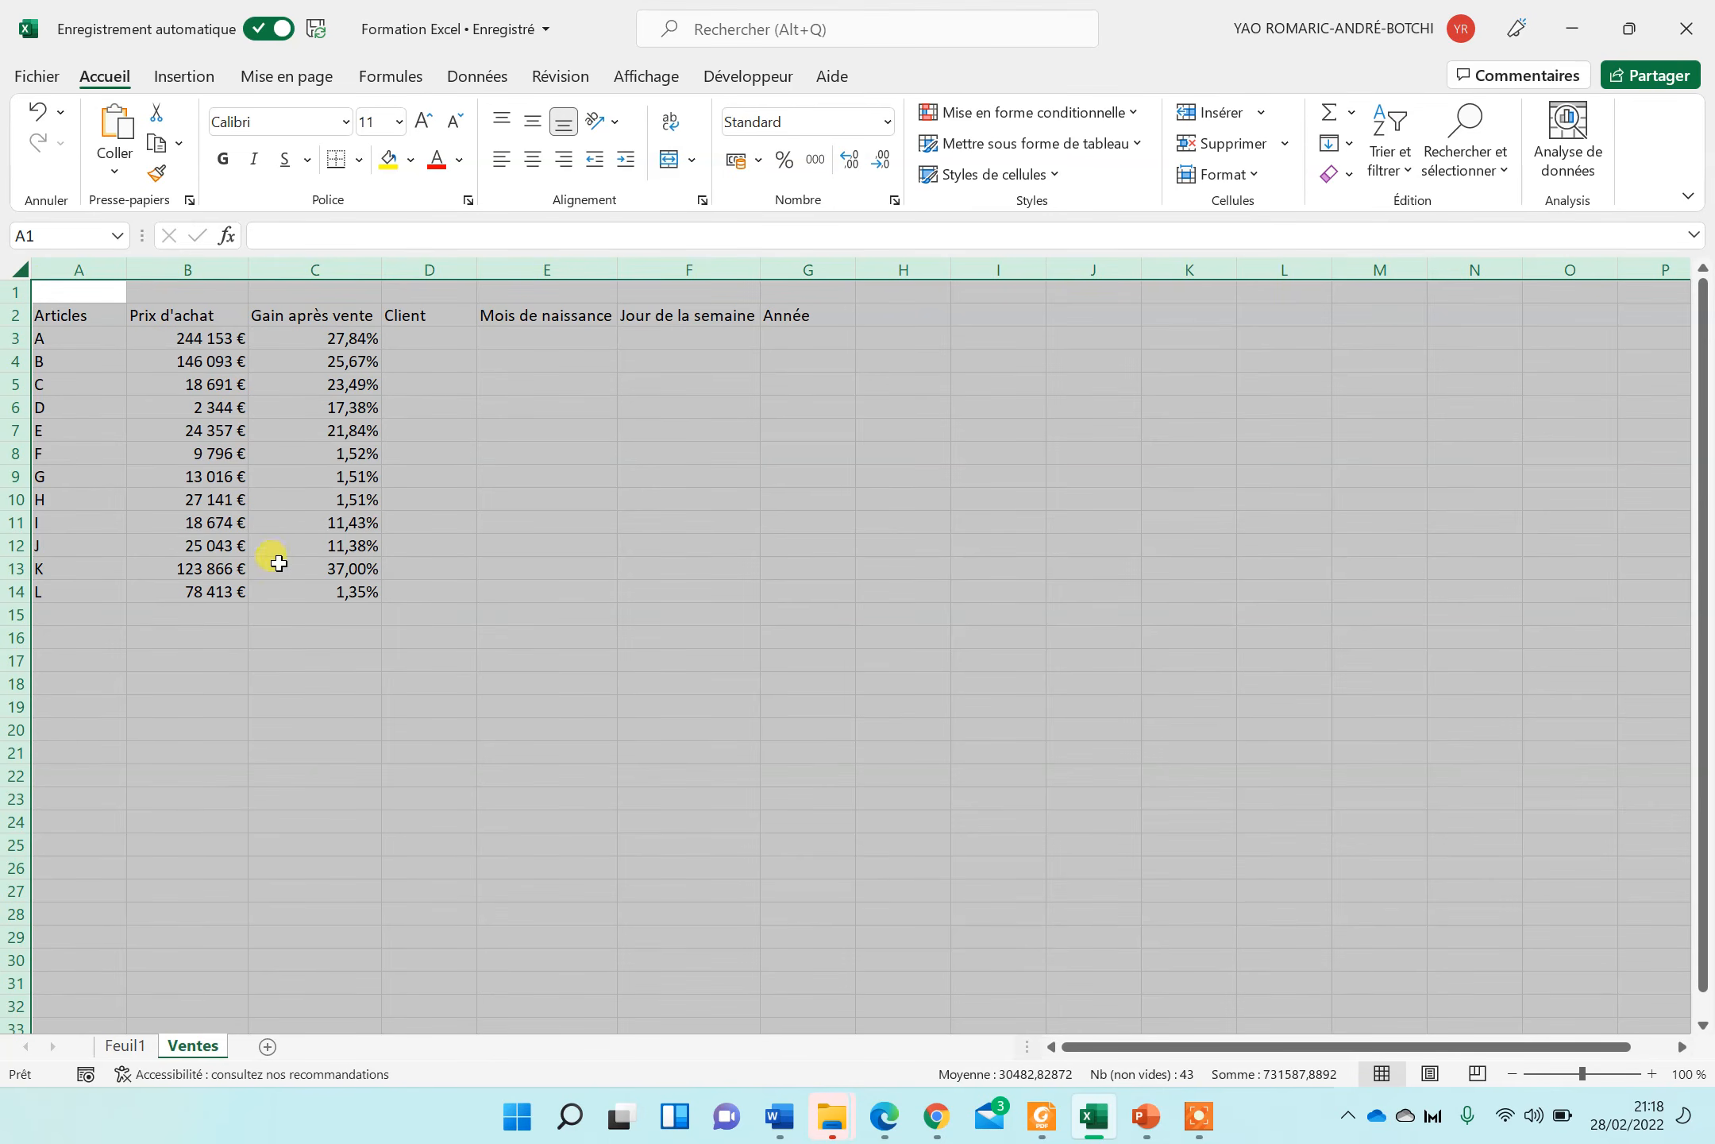
Step: Delete the entire row 6 of article D with the Supprimer command, undo the deletion, and deselect the row
click(101, 316)
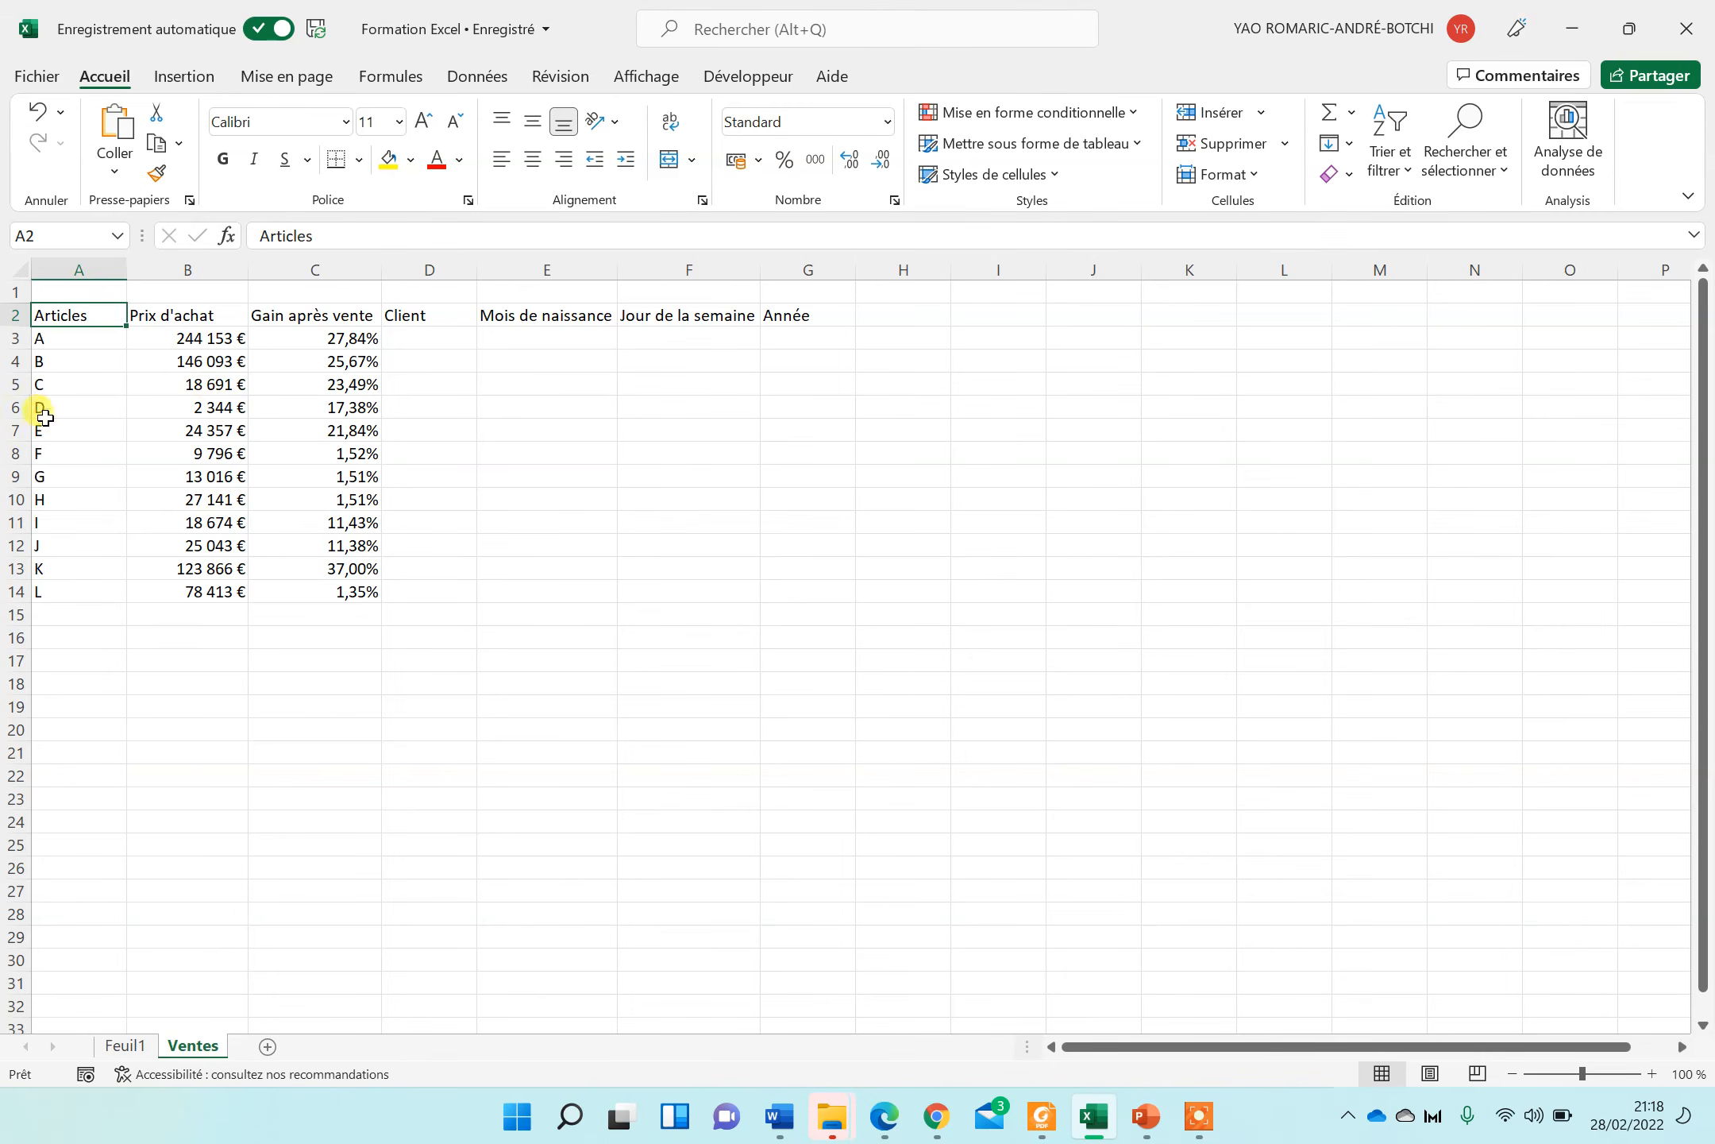
click(14, 407)
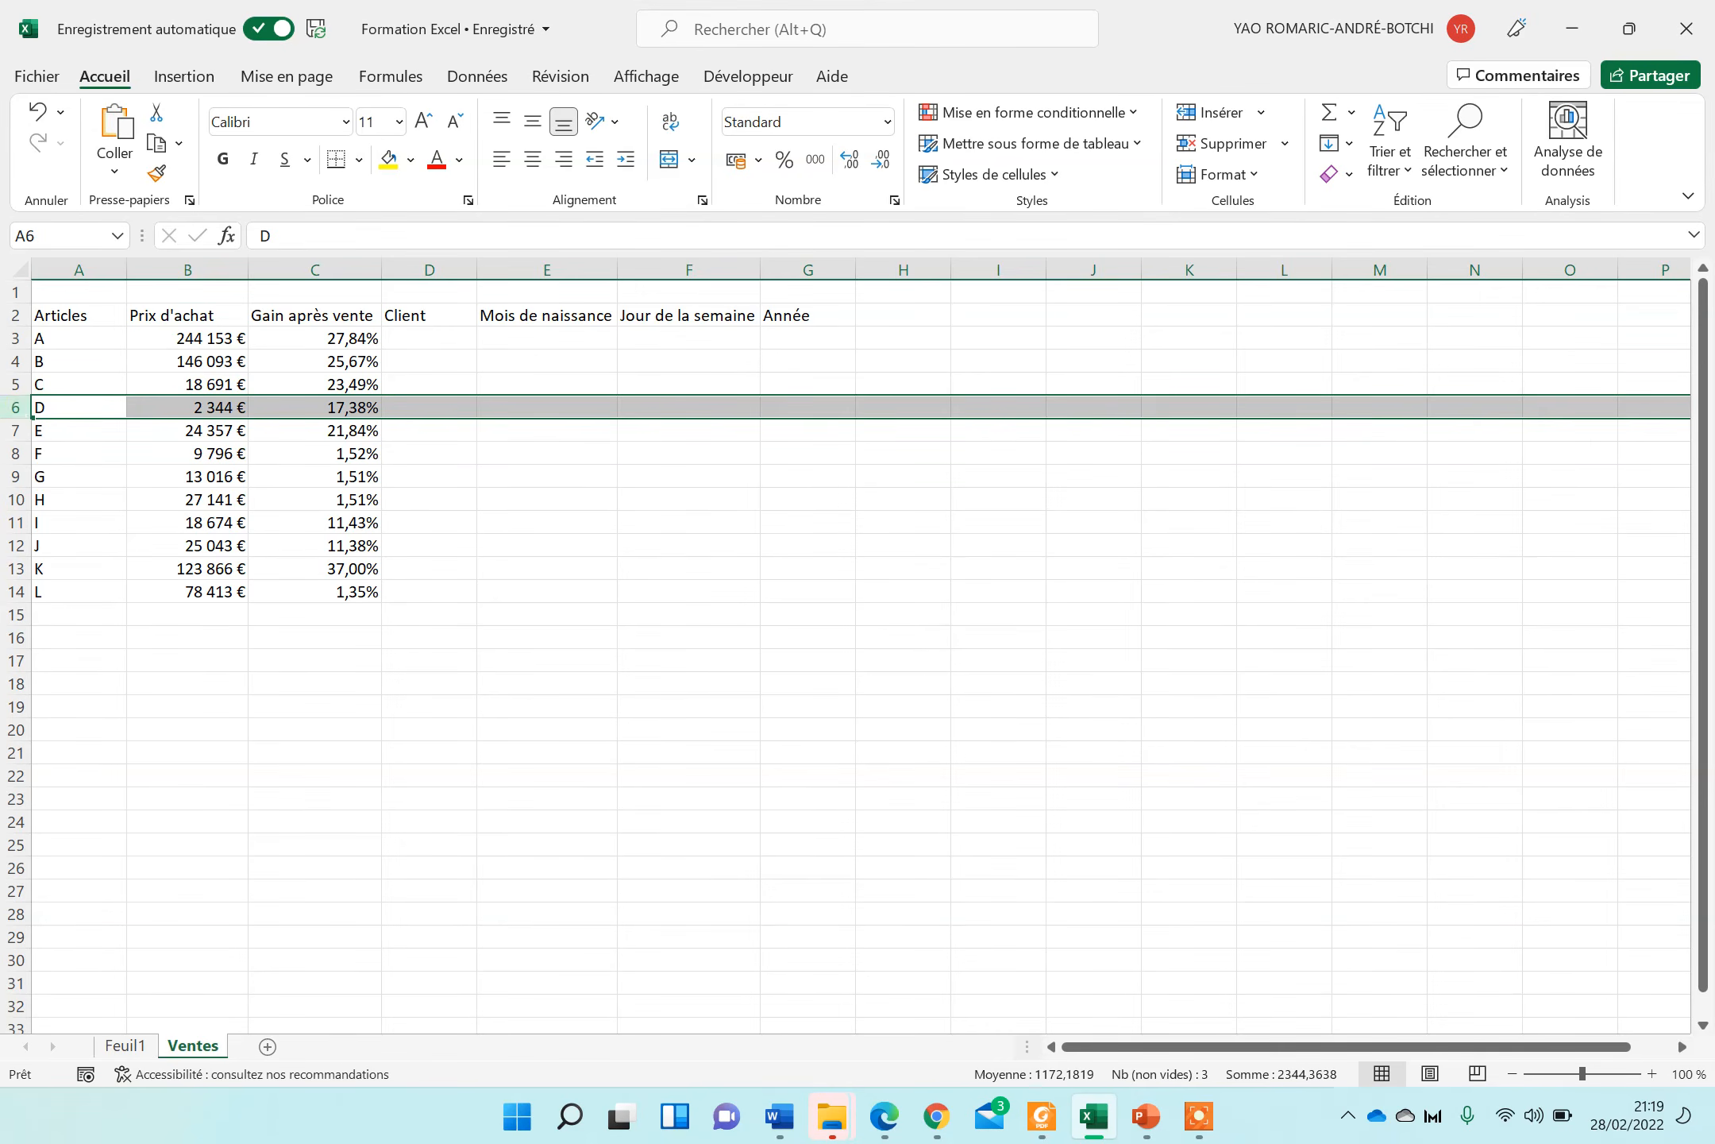
right_click(17, 409)
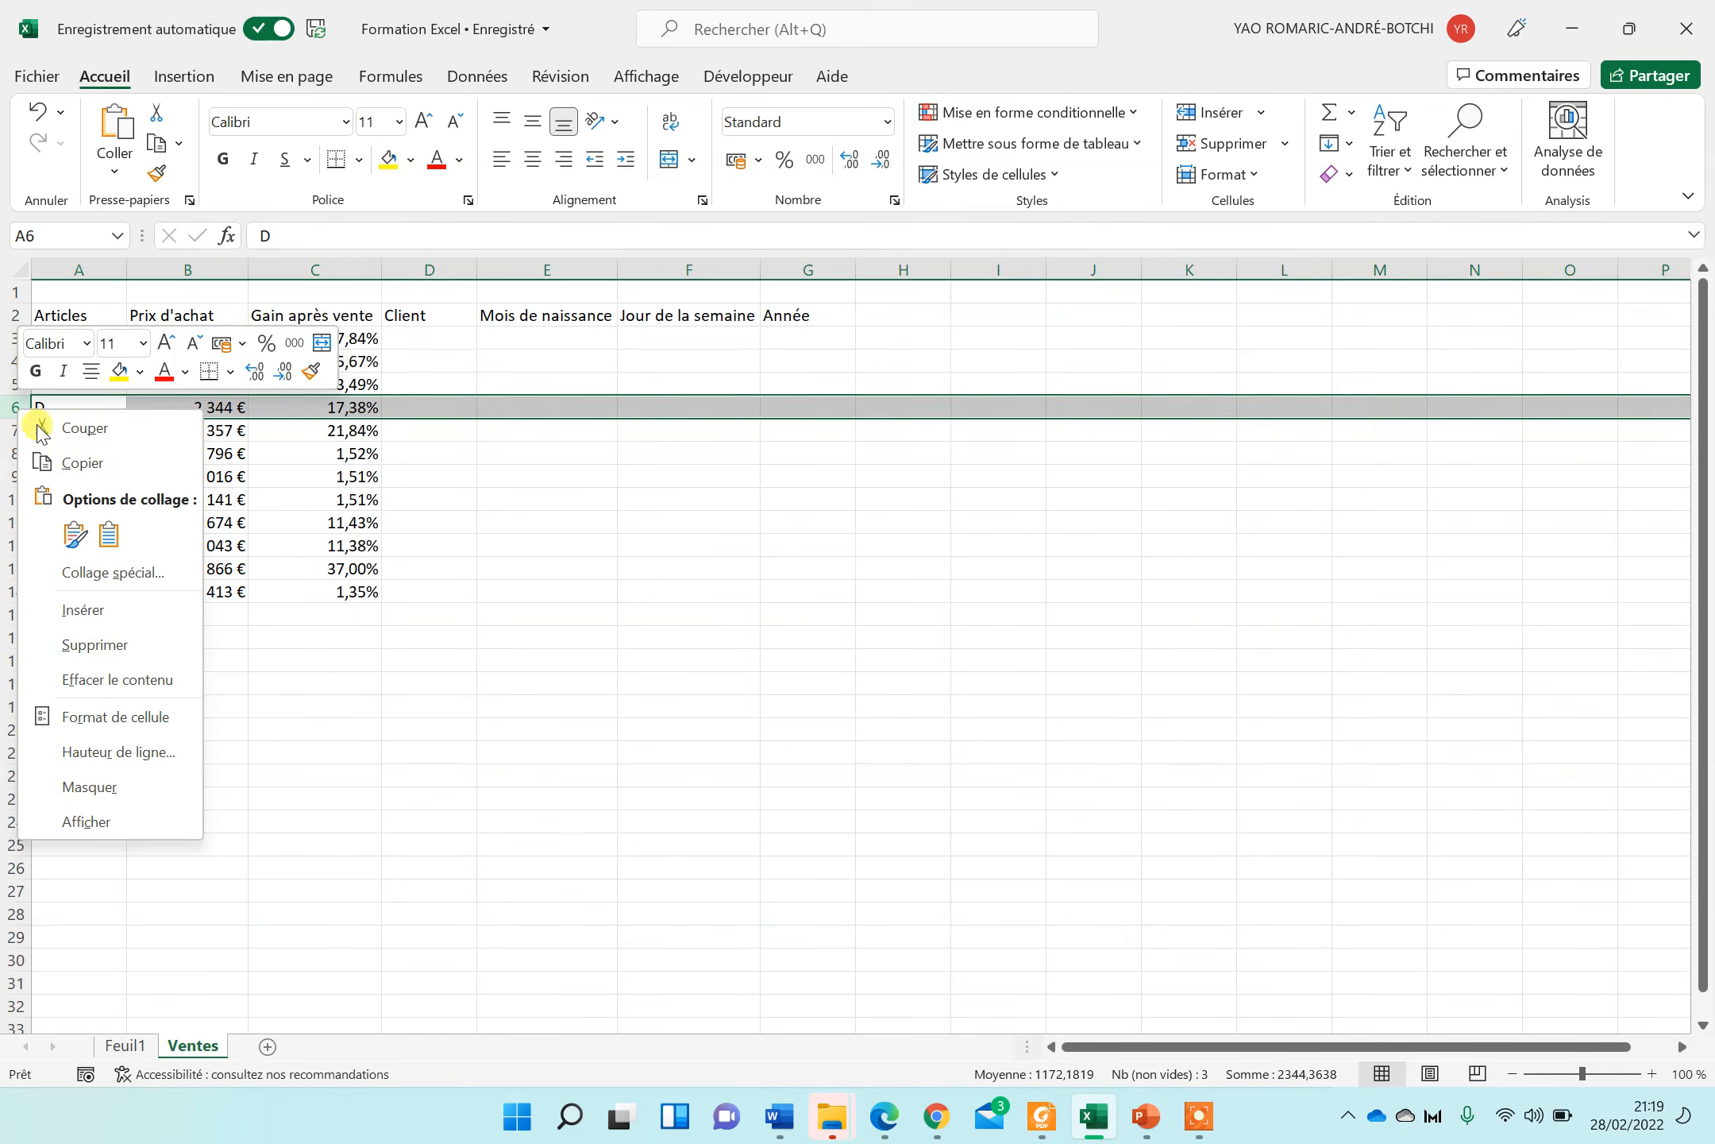
click(121, 645)
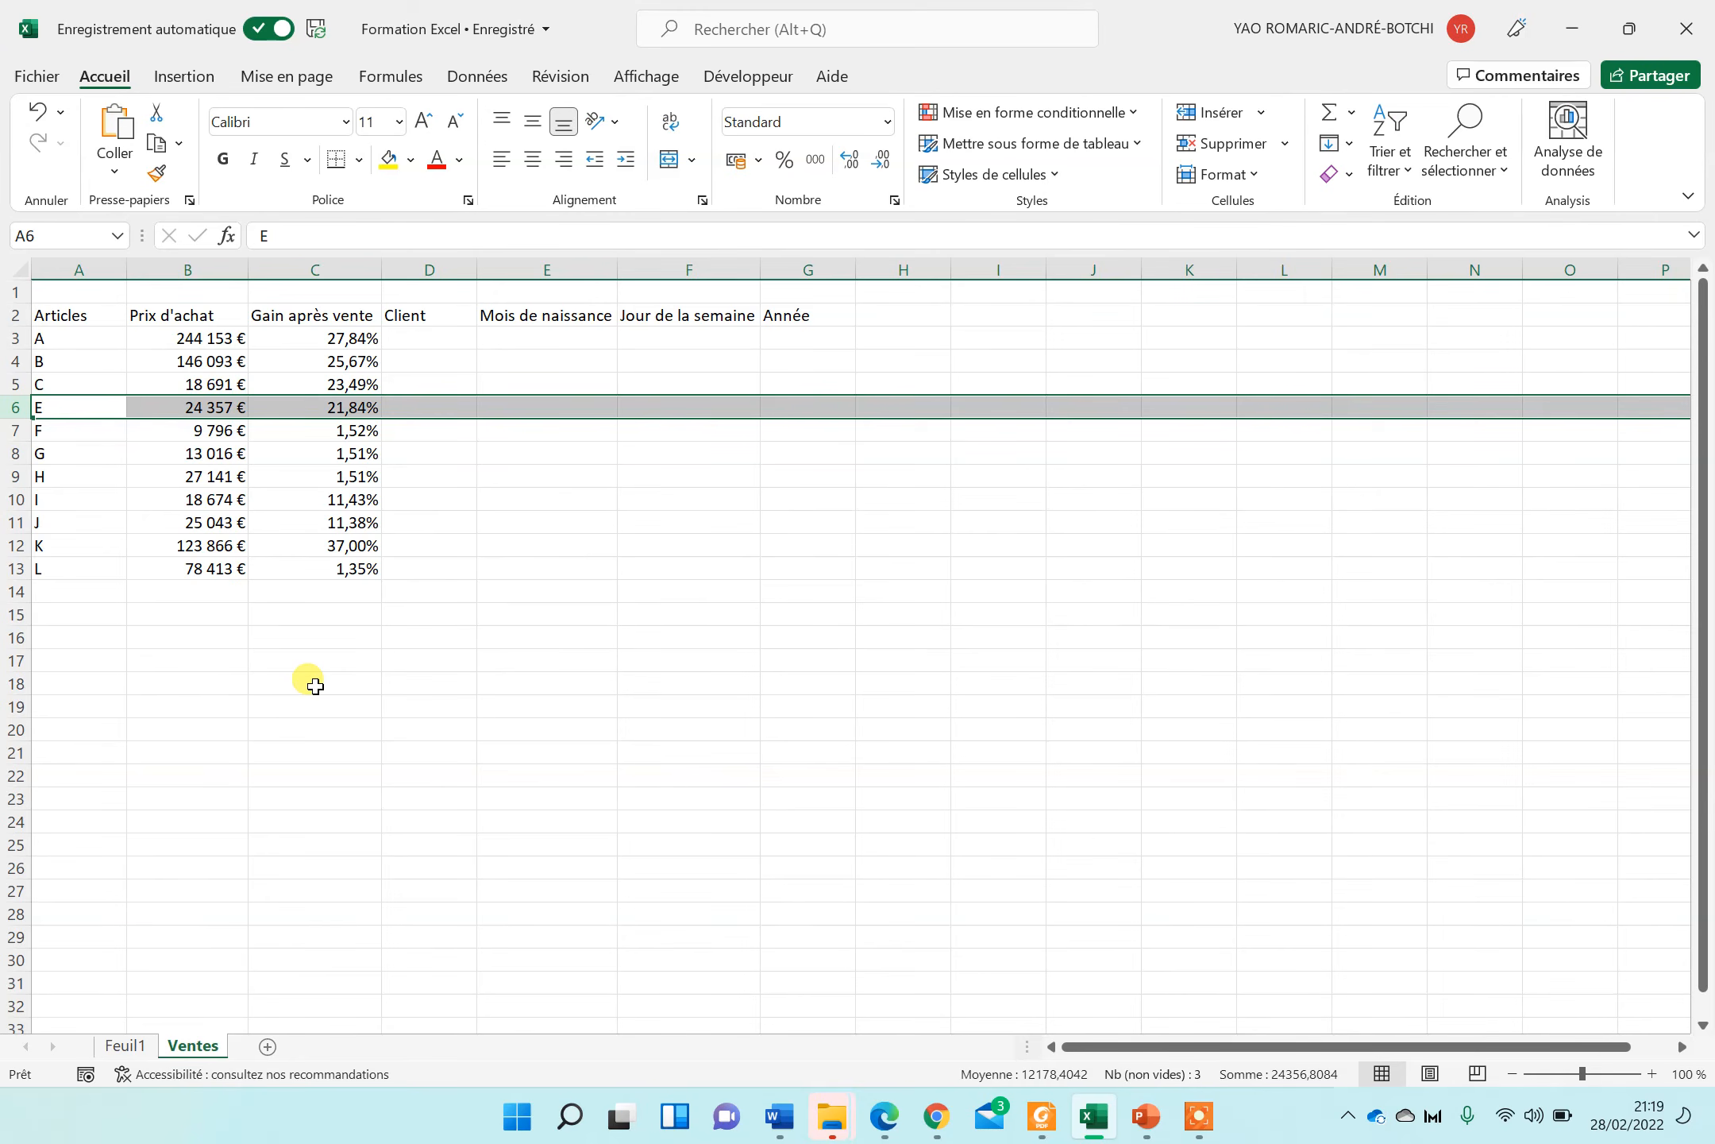
key(ctrl+z)
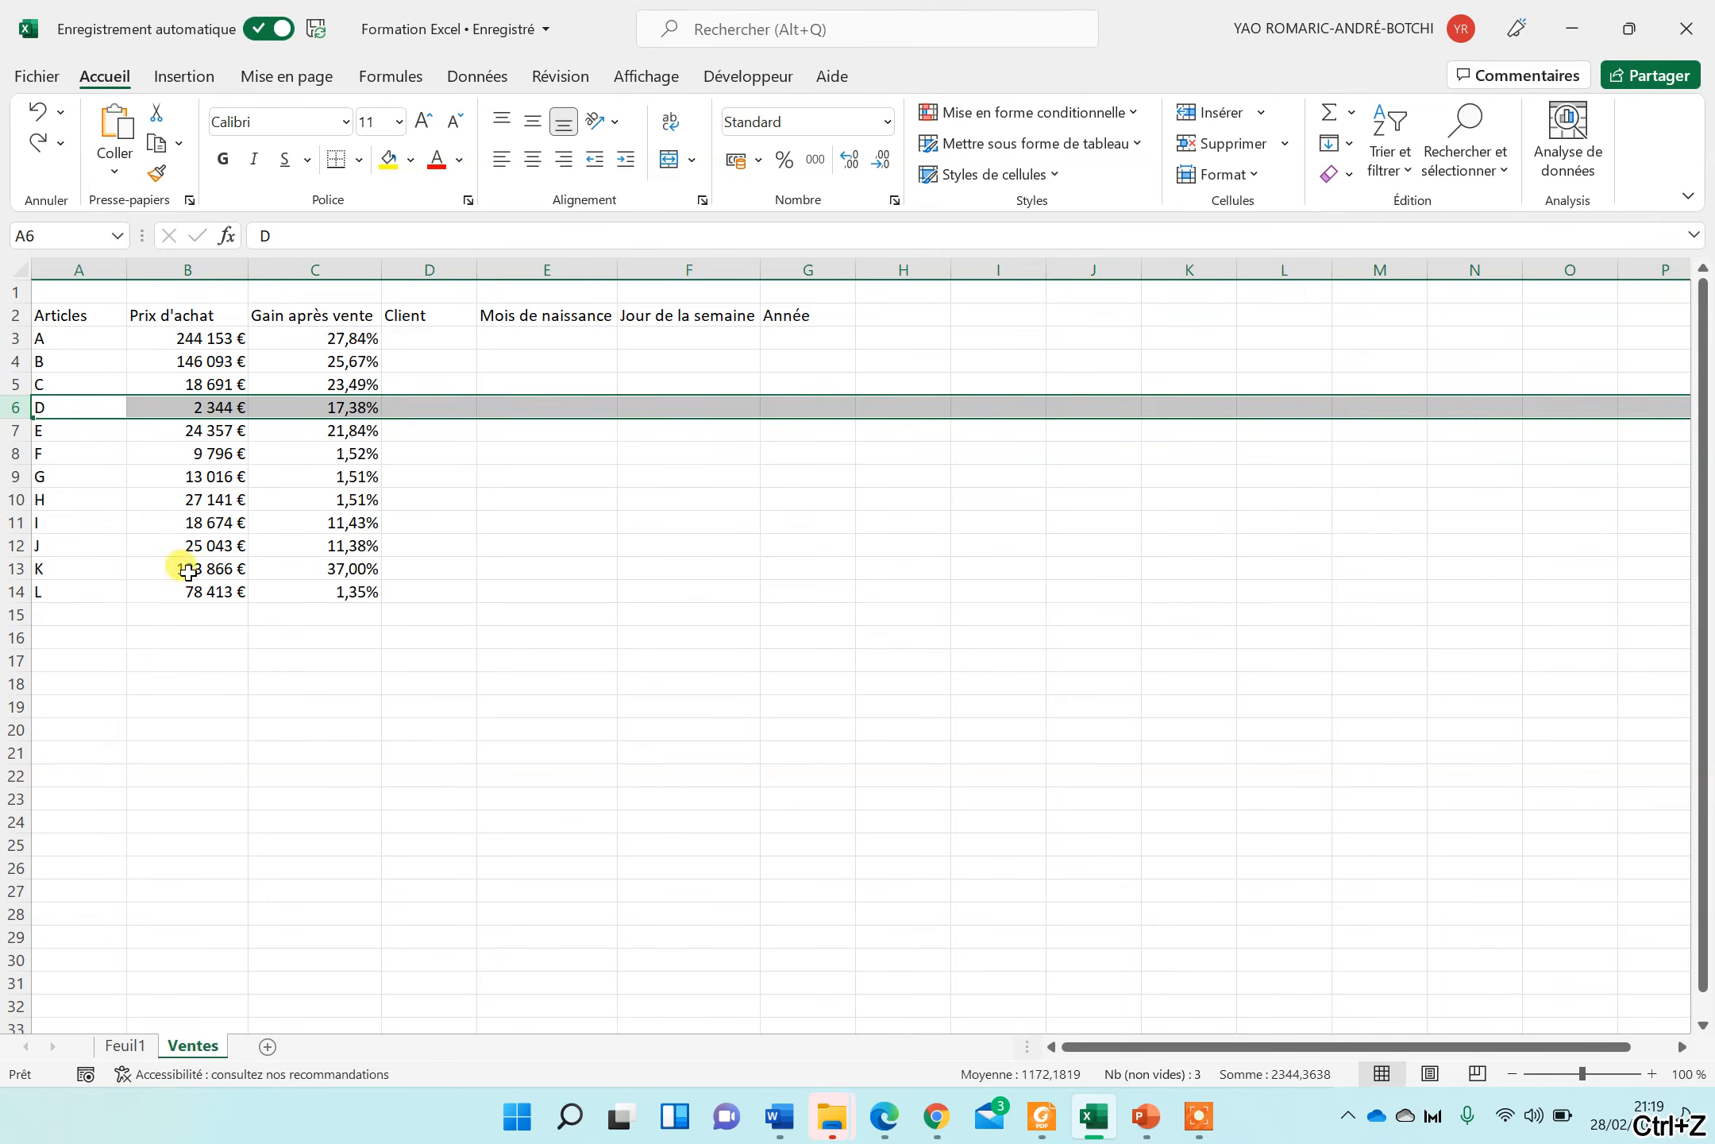
click(65, 454)
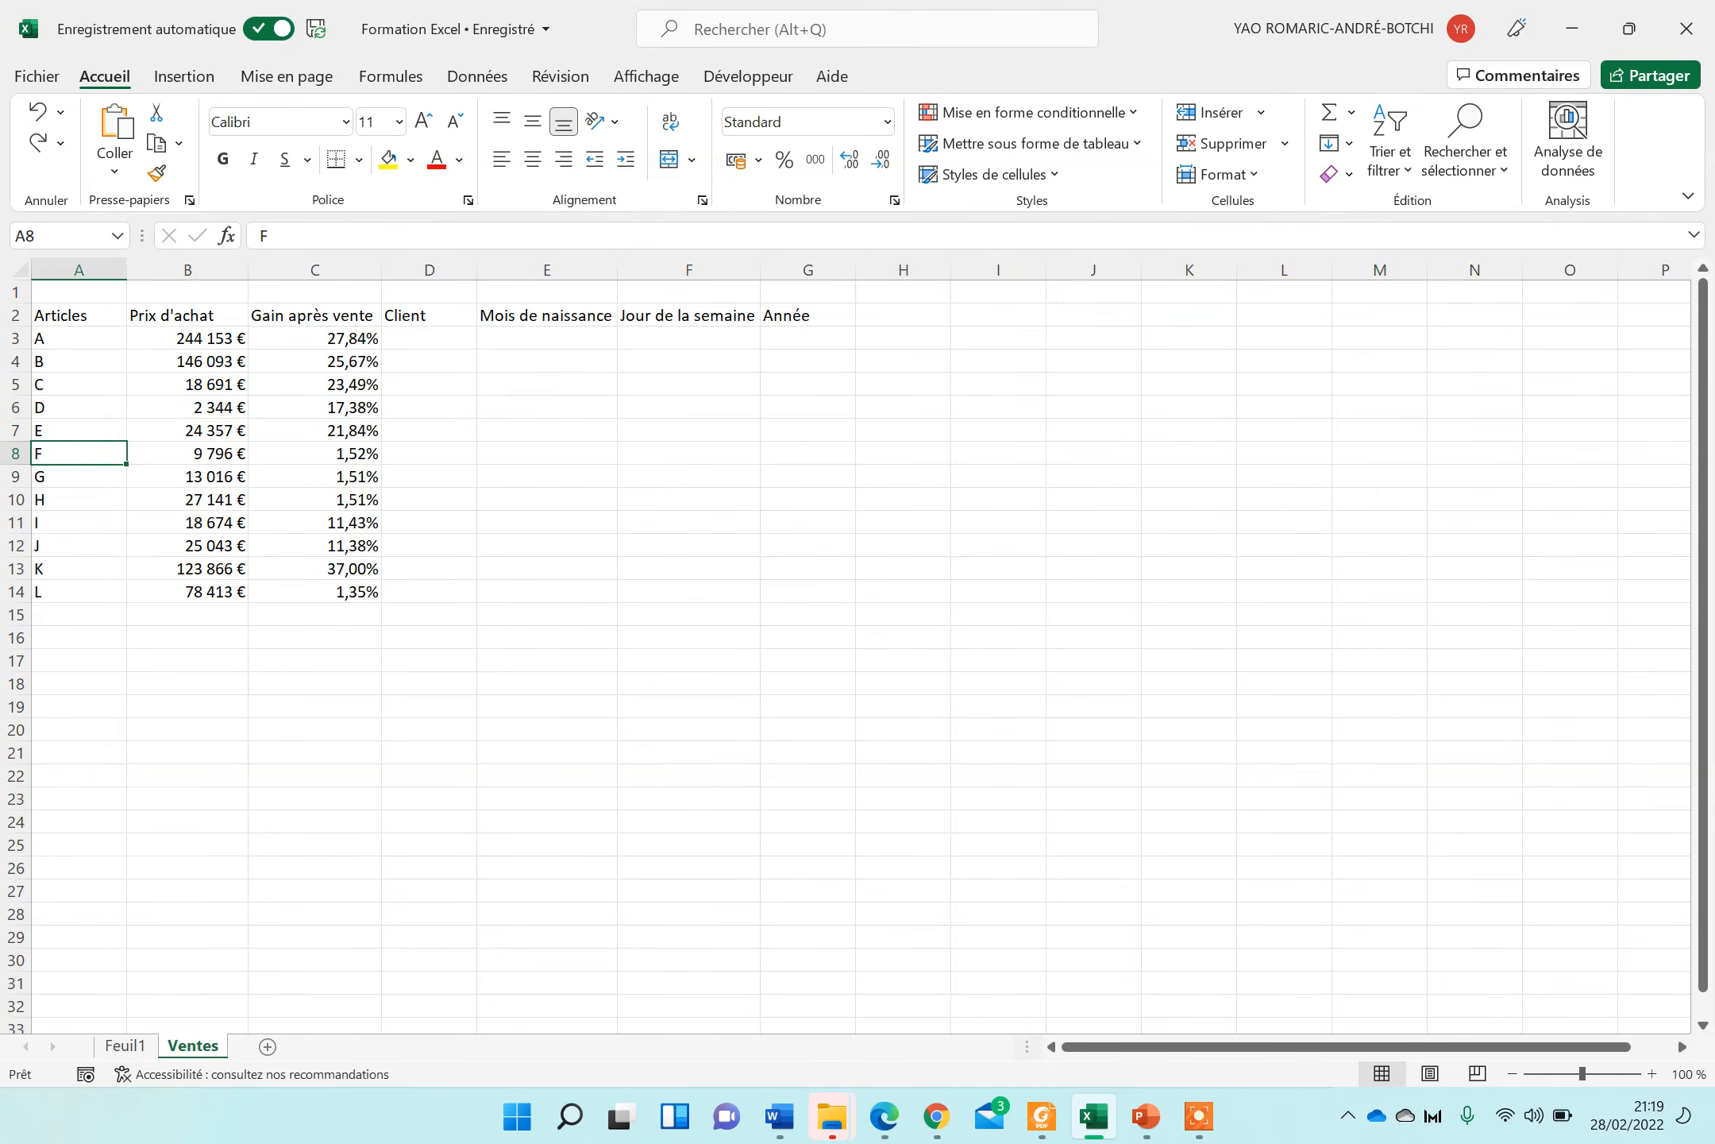
Step: Select row 6, then the Prix d'achat column B, view the commands available for the column, and deselect it
click(15, 407)
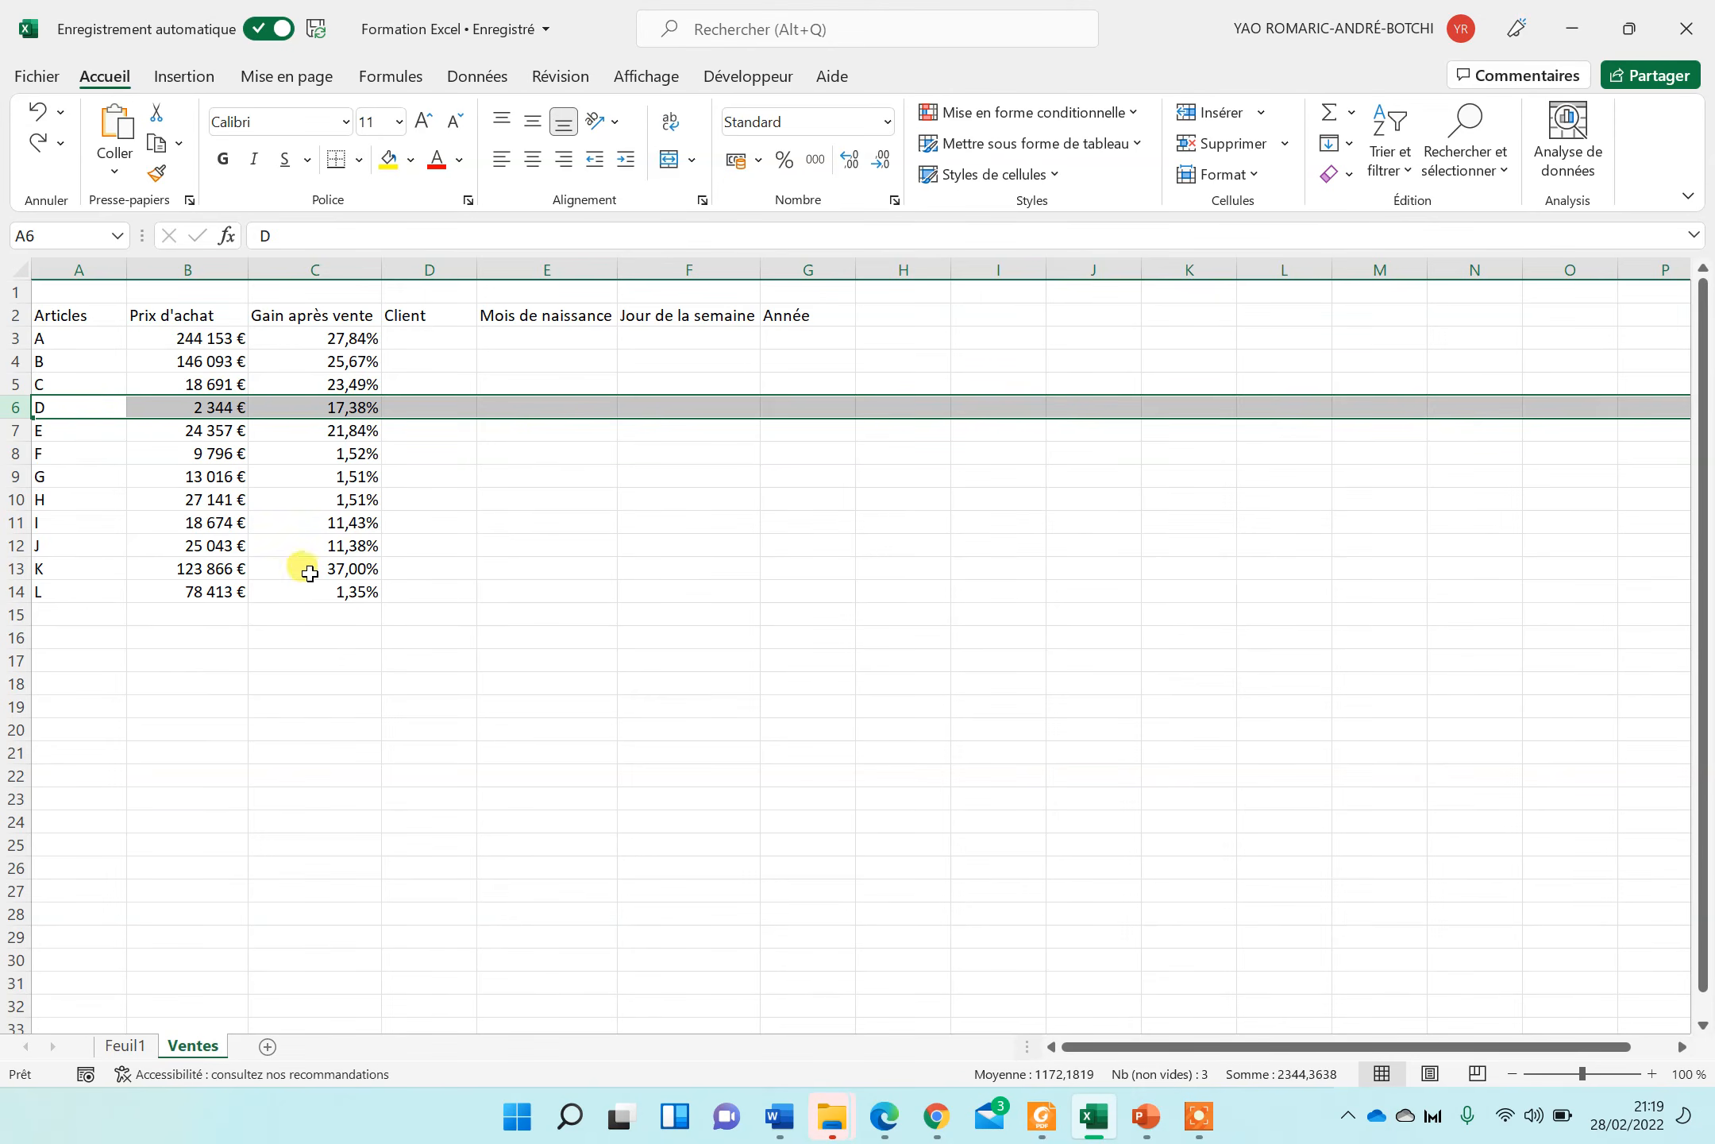
click(335, 635)
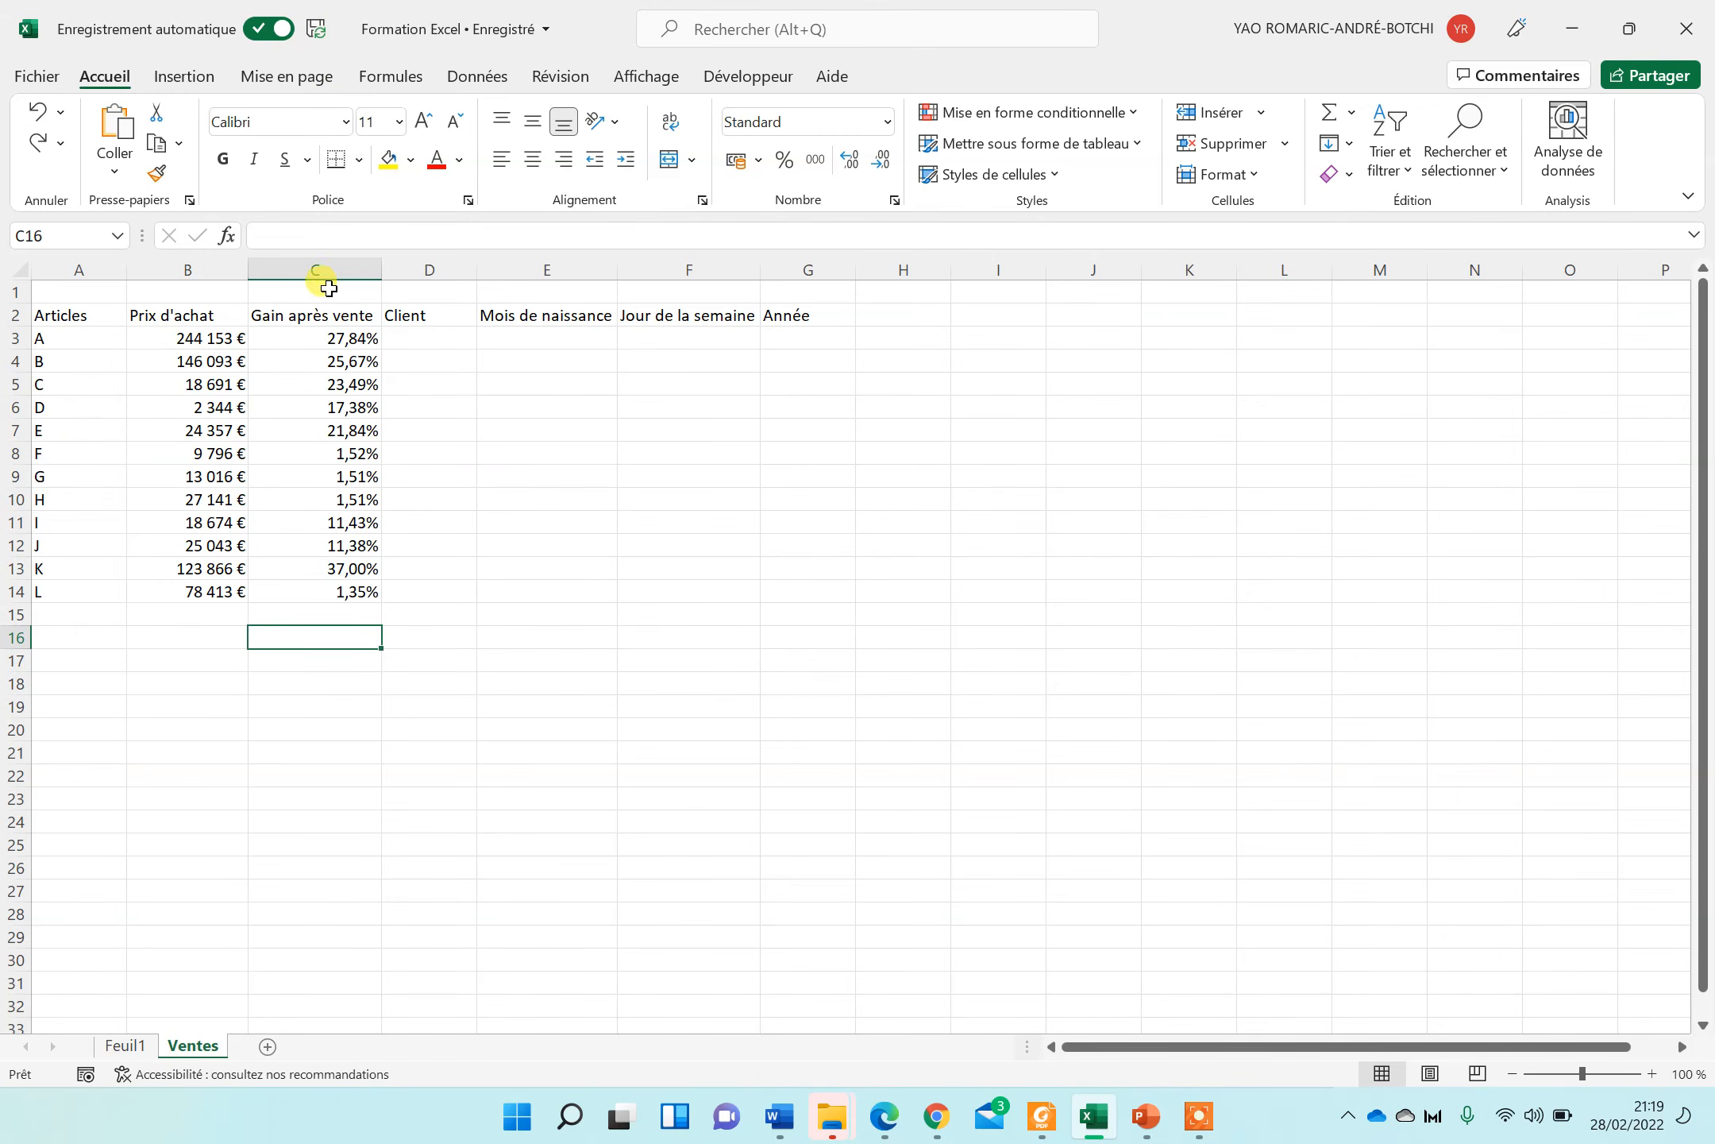
click(211, 261)
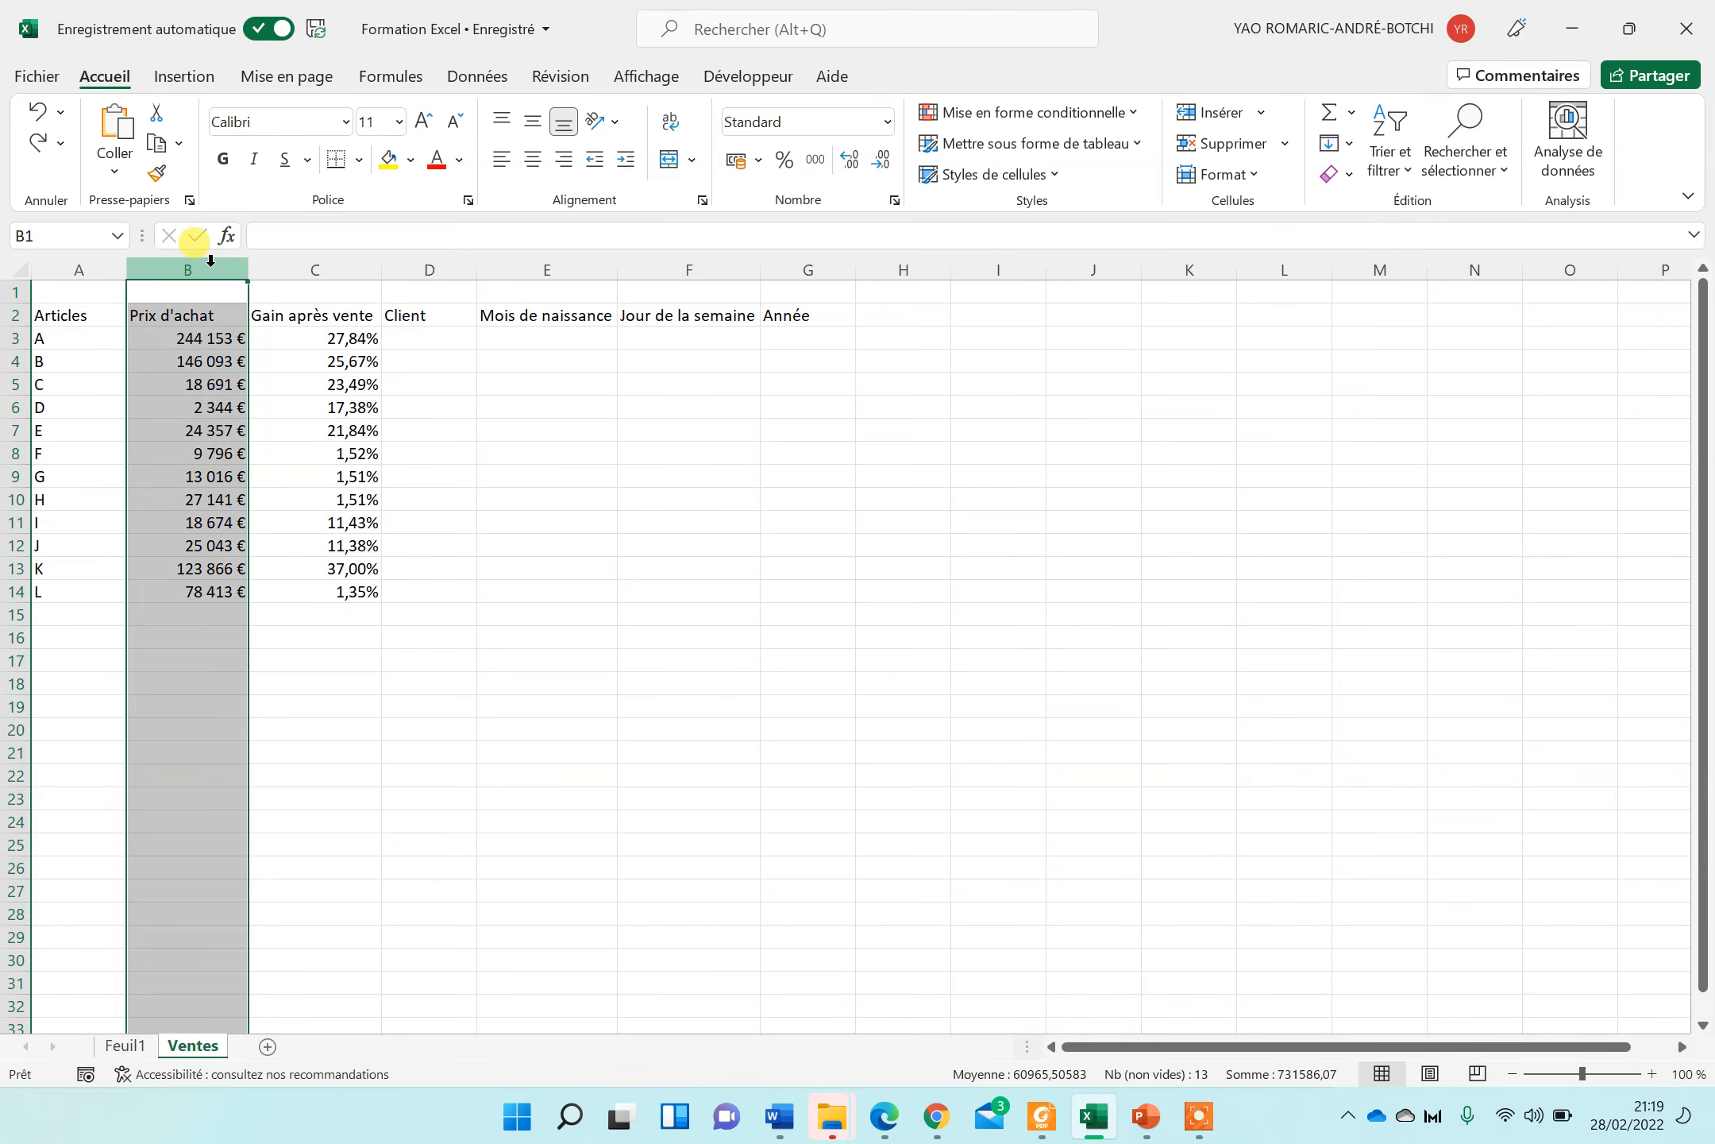
right_click(211, 261)
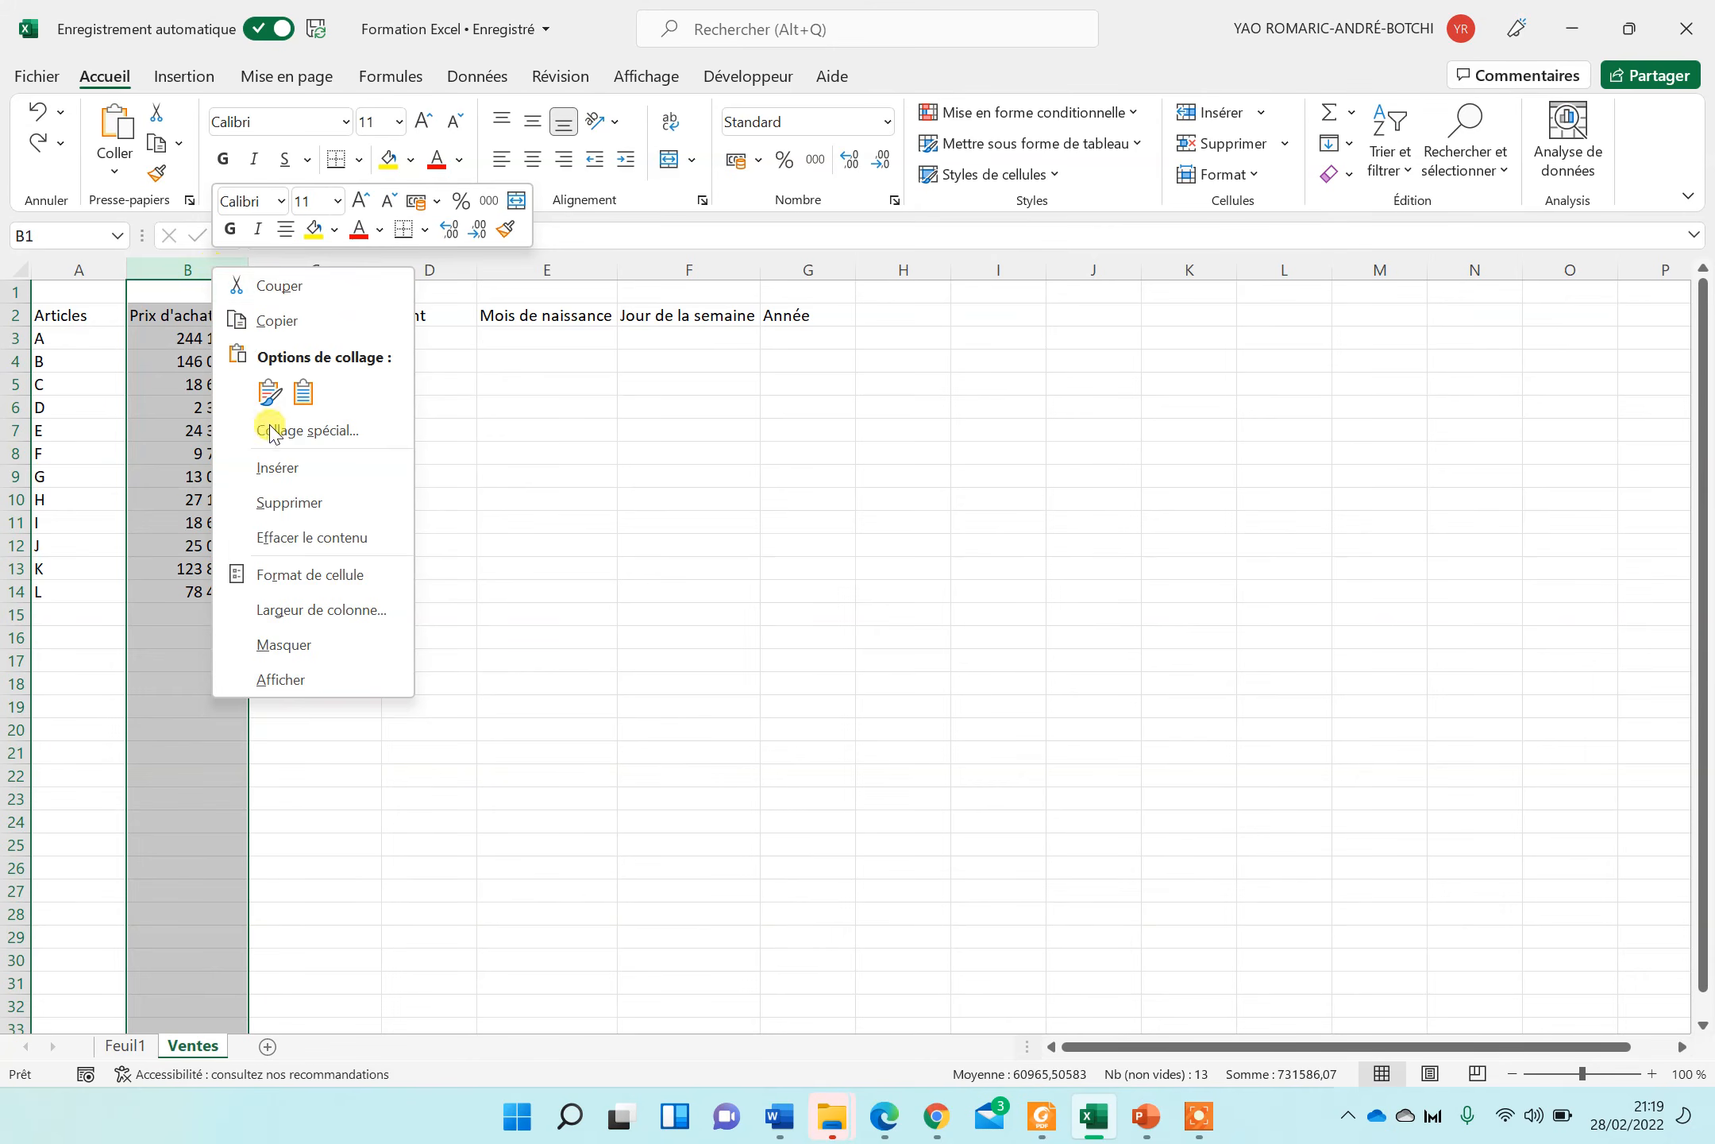
click(68, 422)
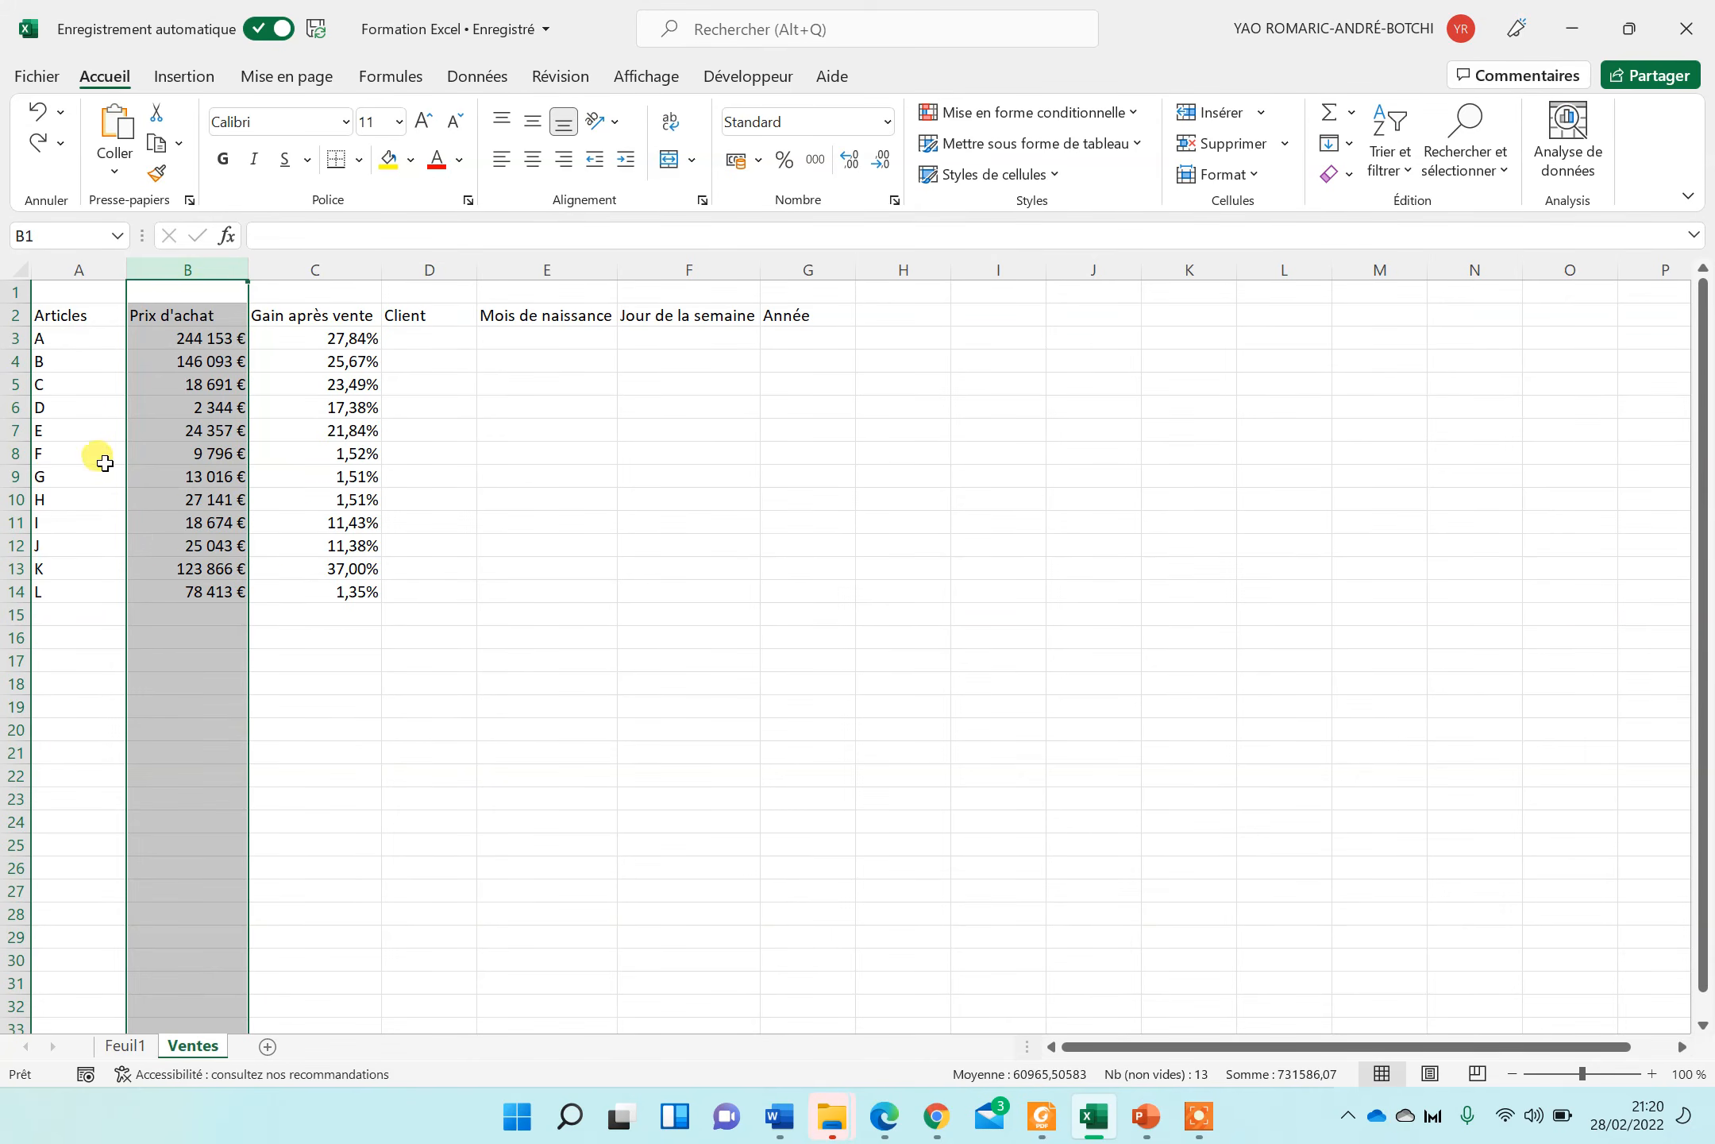
click(369, 476)
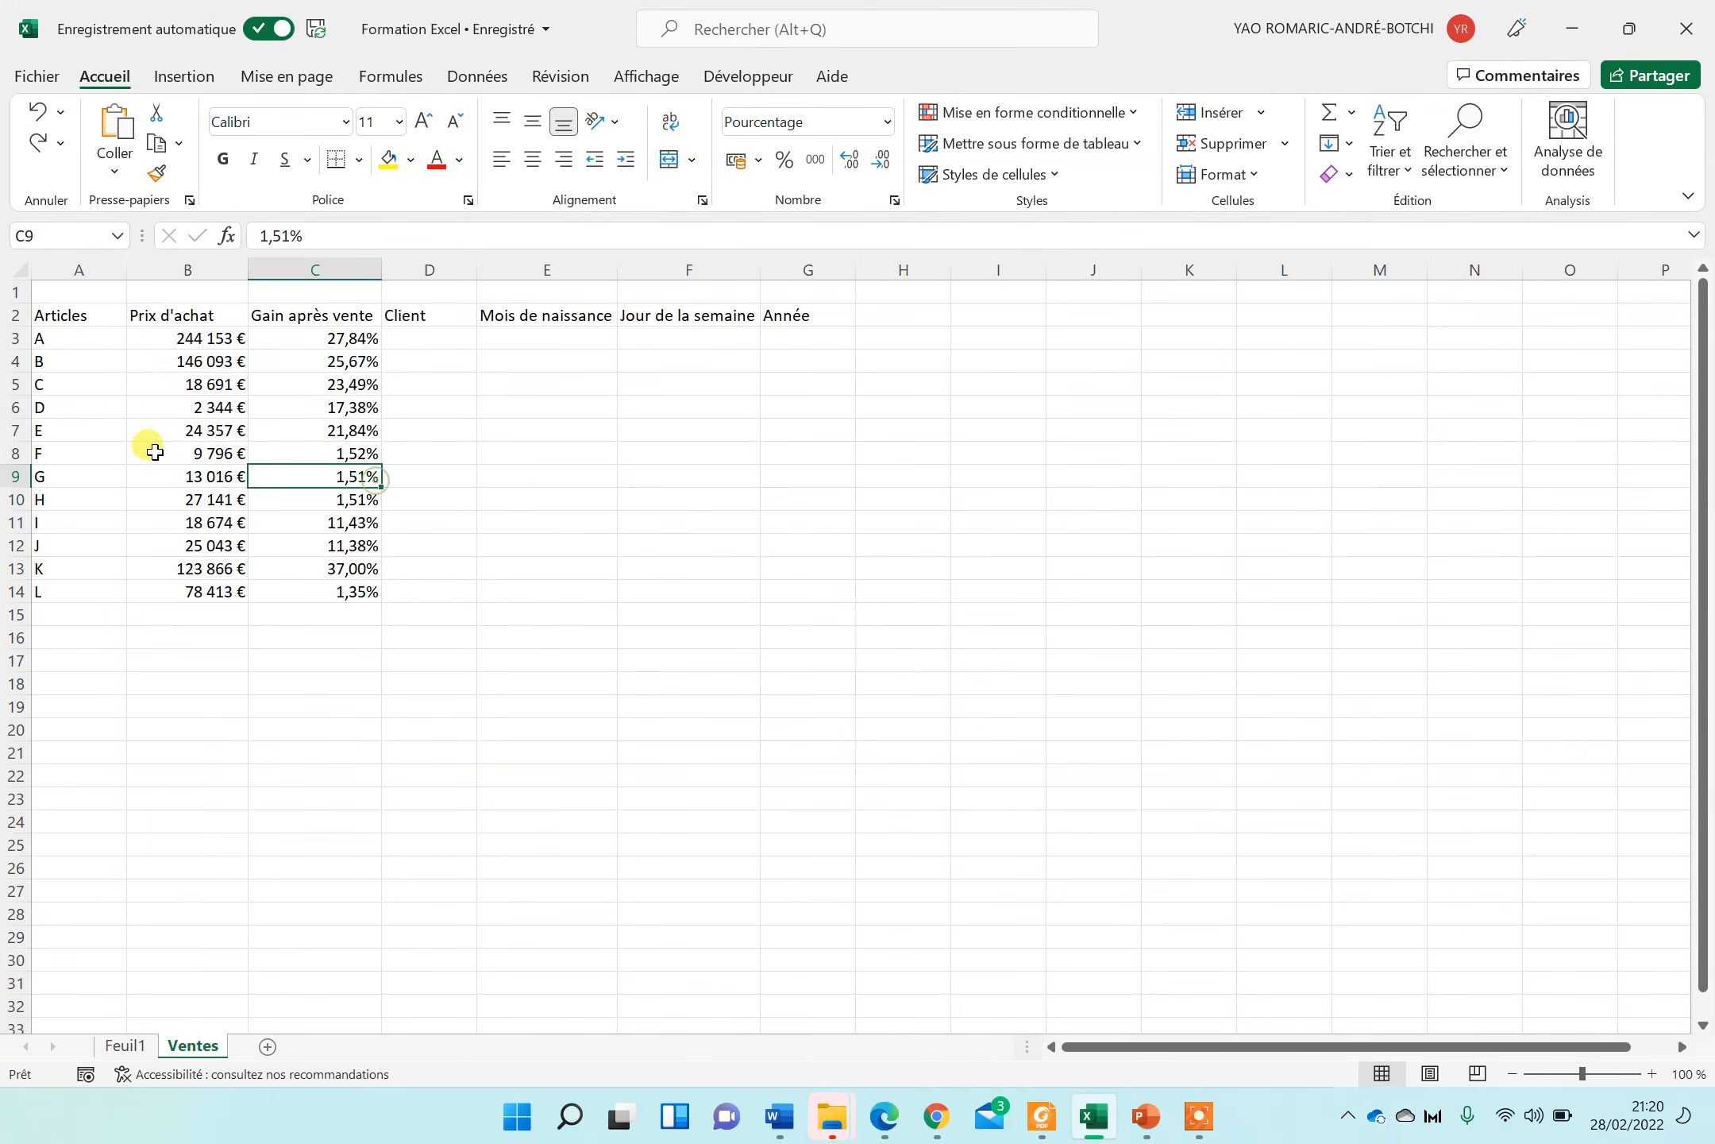
Step: Clear the contents of row 6 with Effacer le contenu, then select the range A6:C6 and deselect it
click(15, 406)
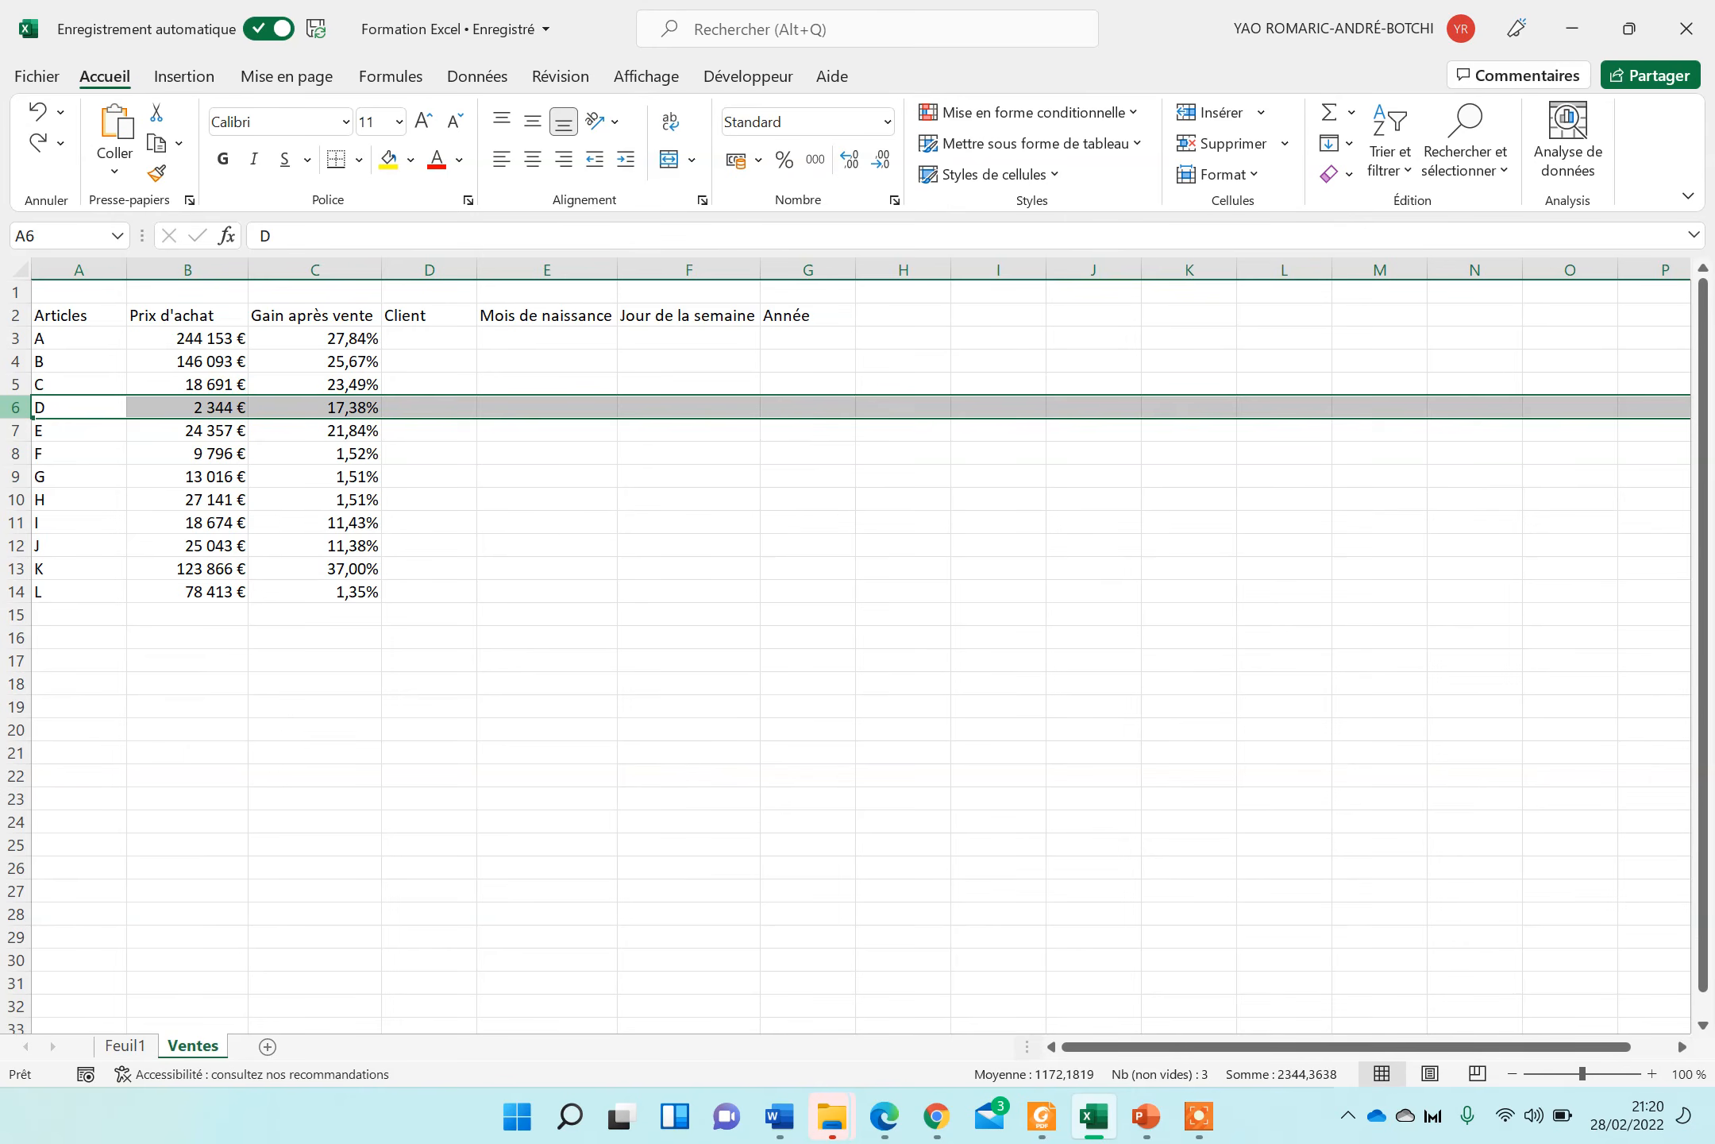
right_click(19, 408)
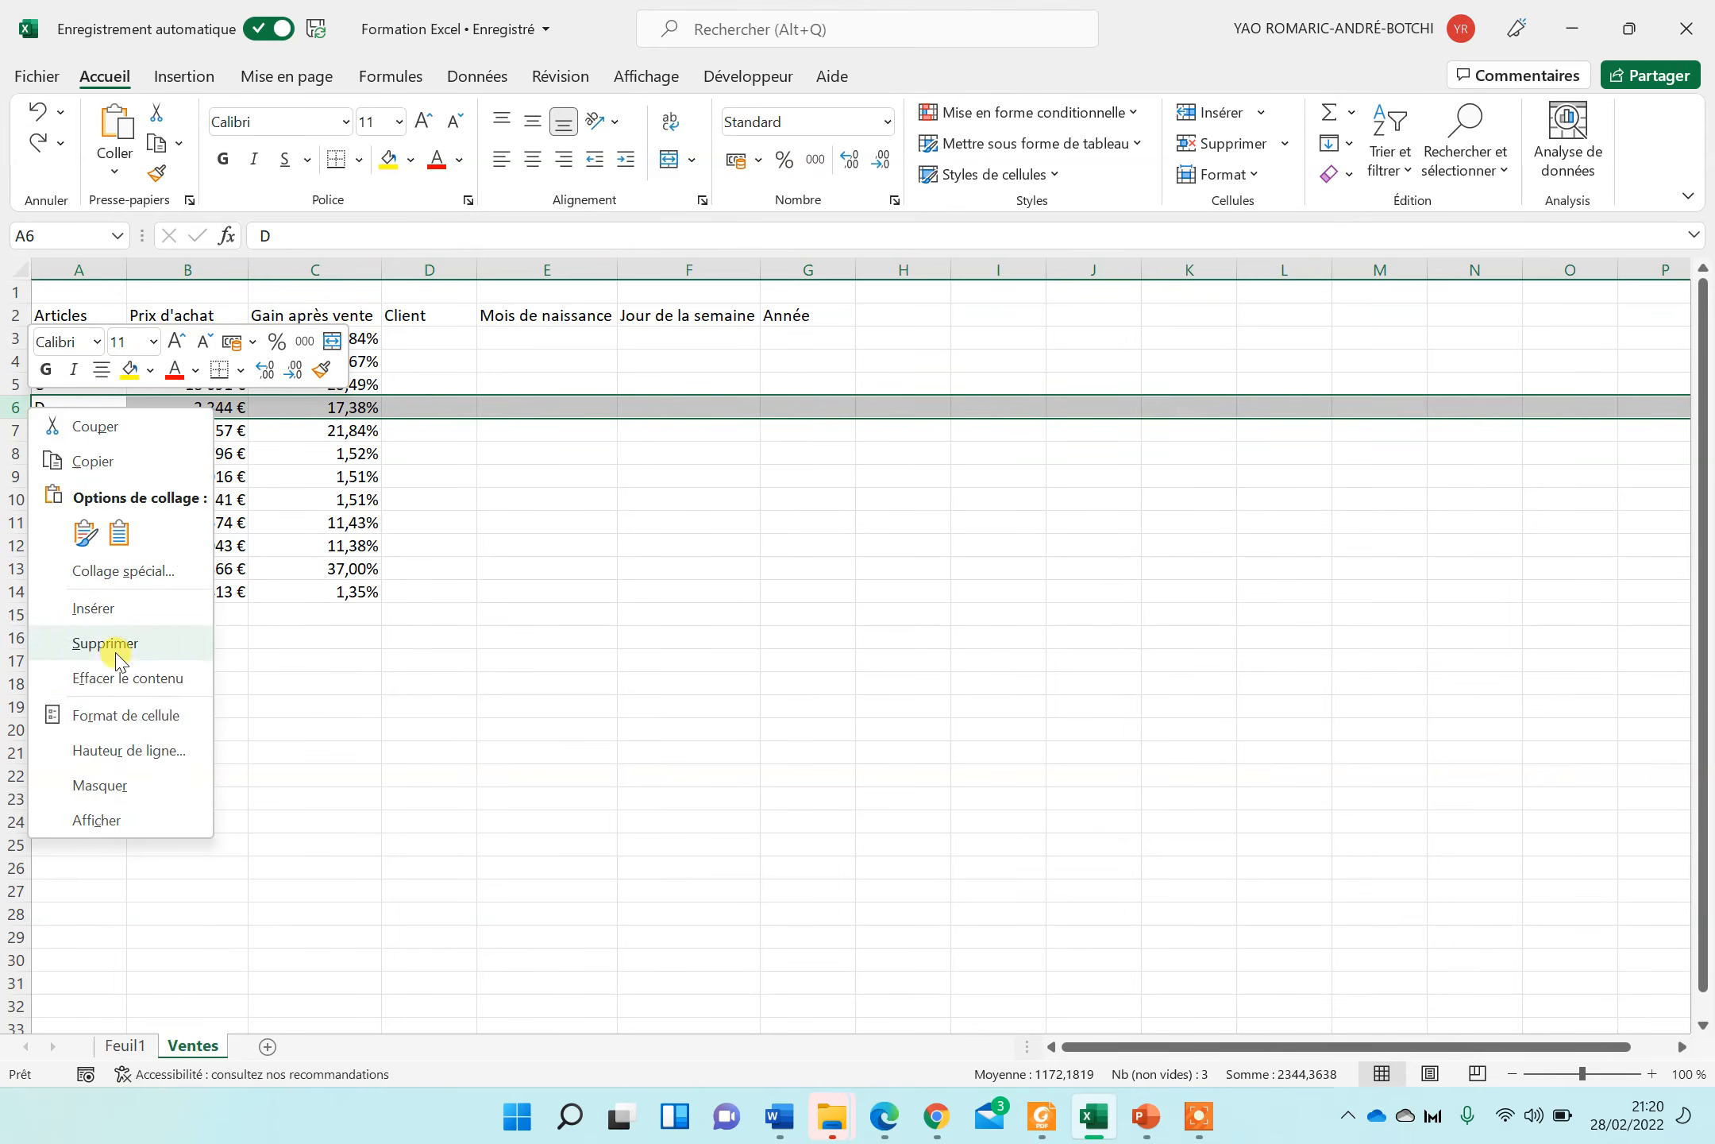
click(127, 677)
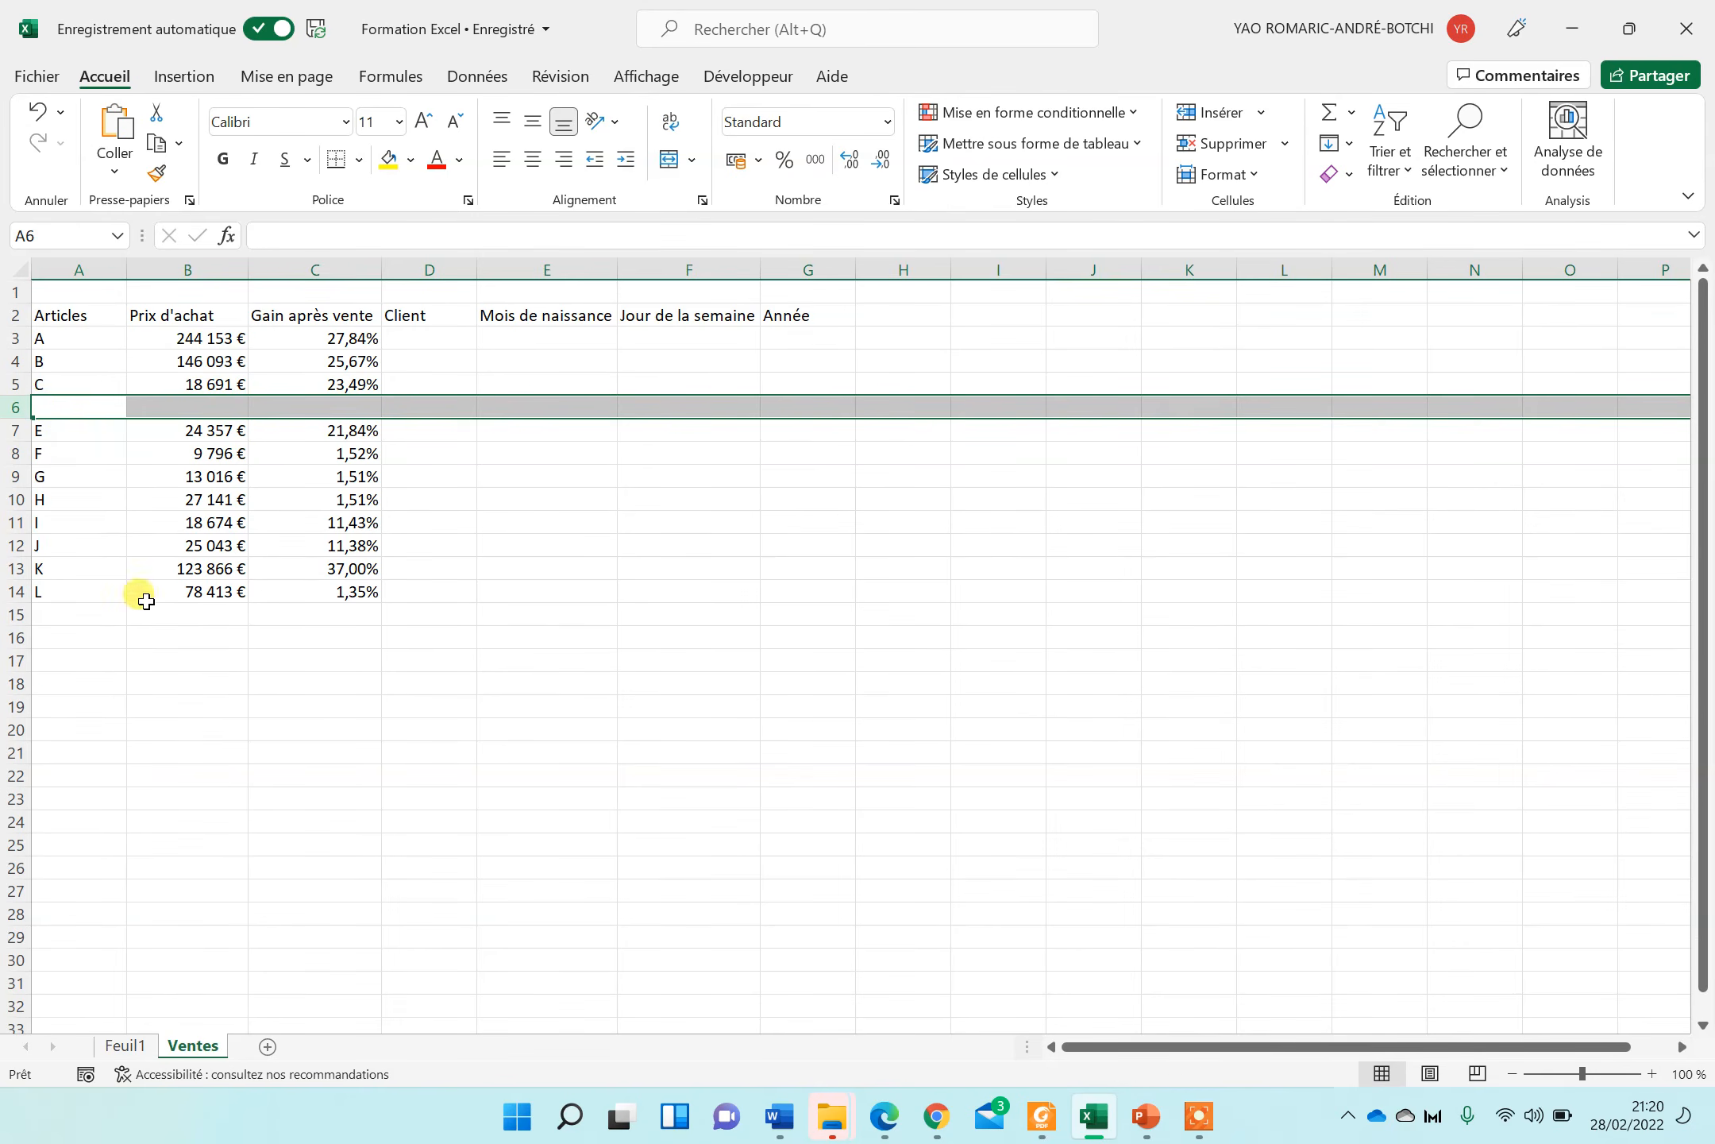
click(198, 453)
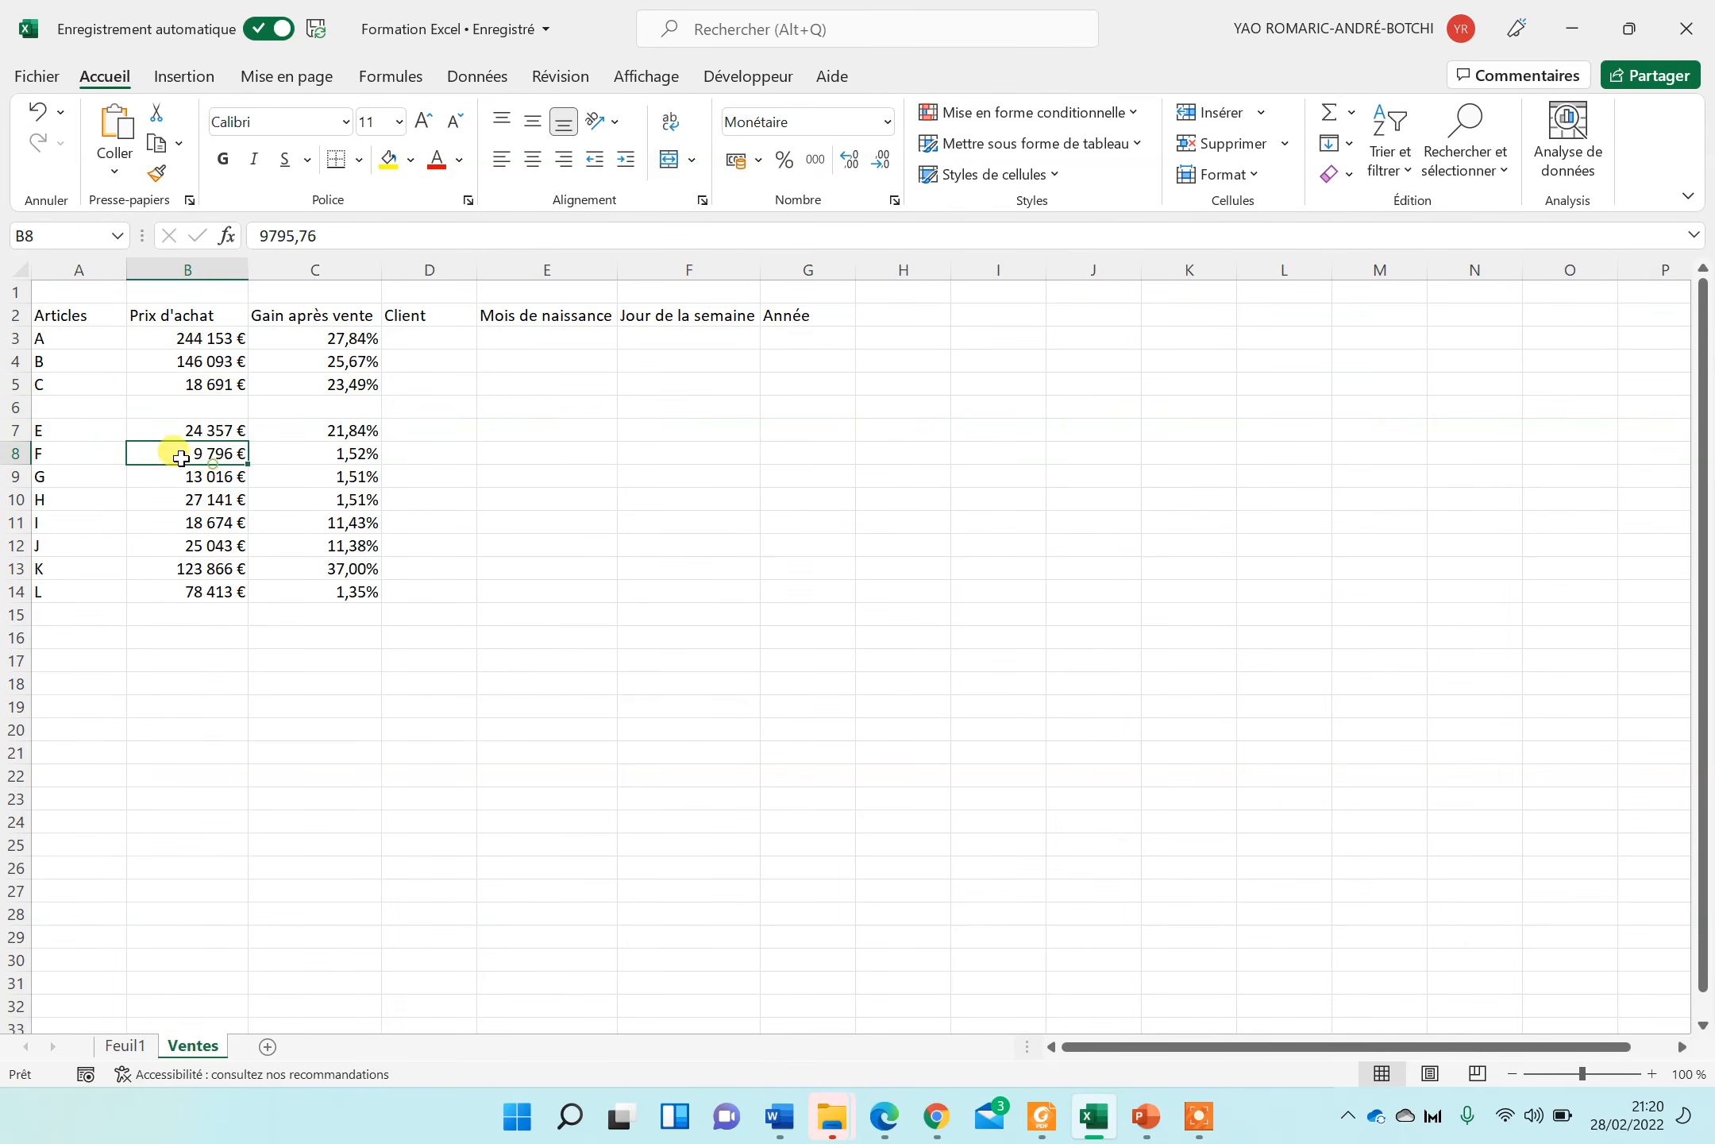
click(60, 411)
drag(240, 432, 279, 398)
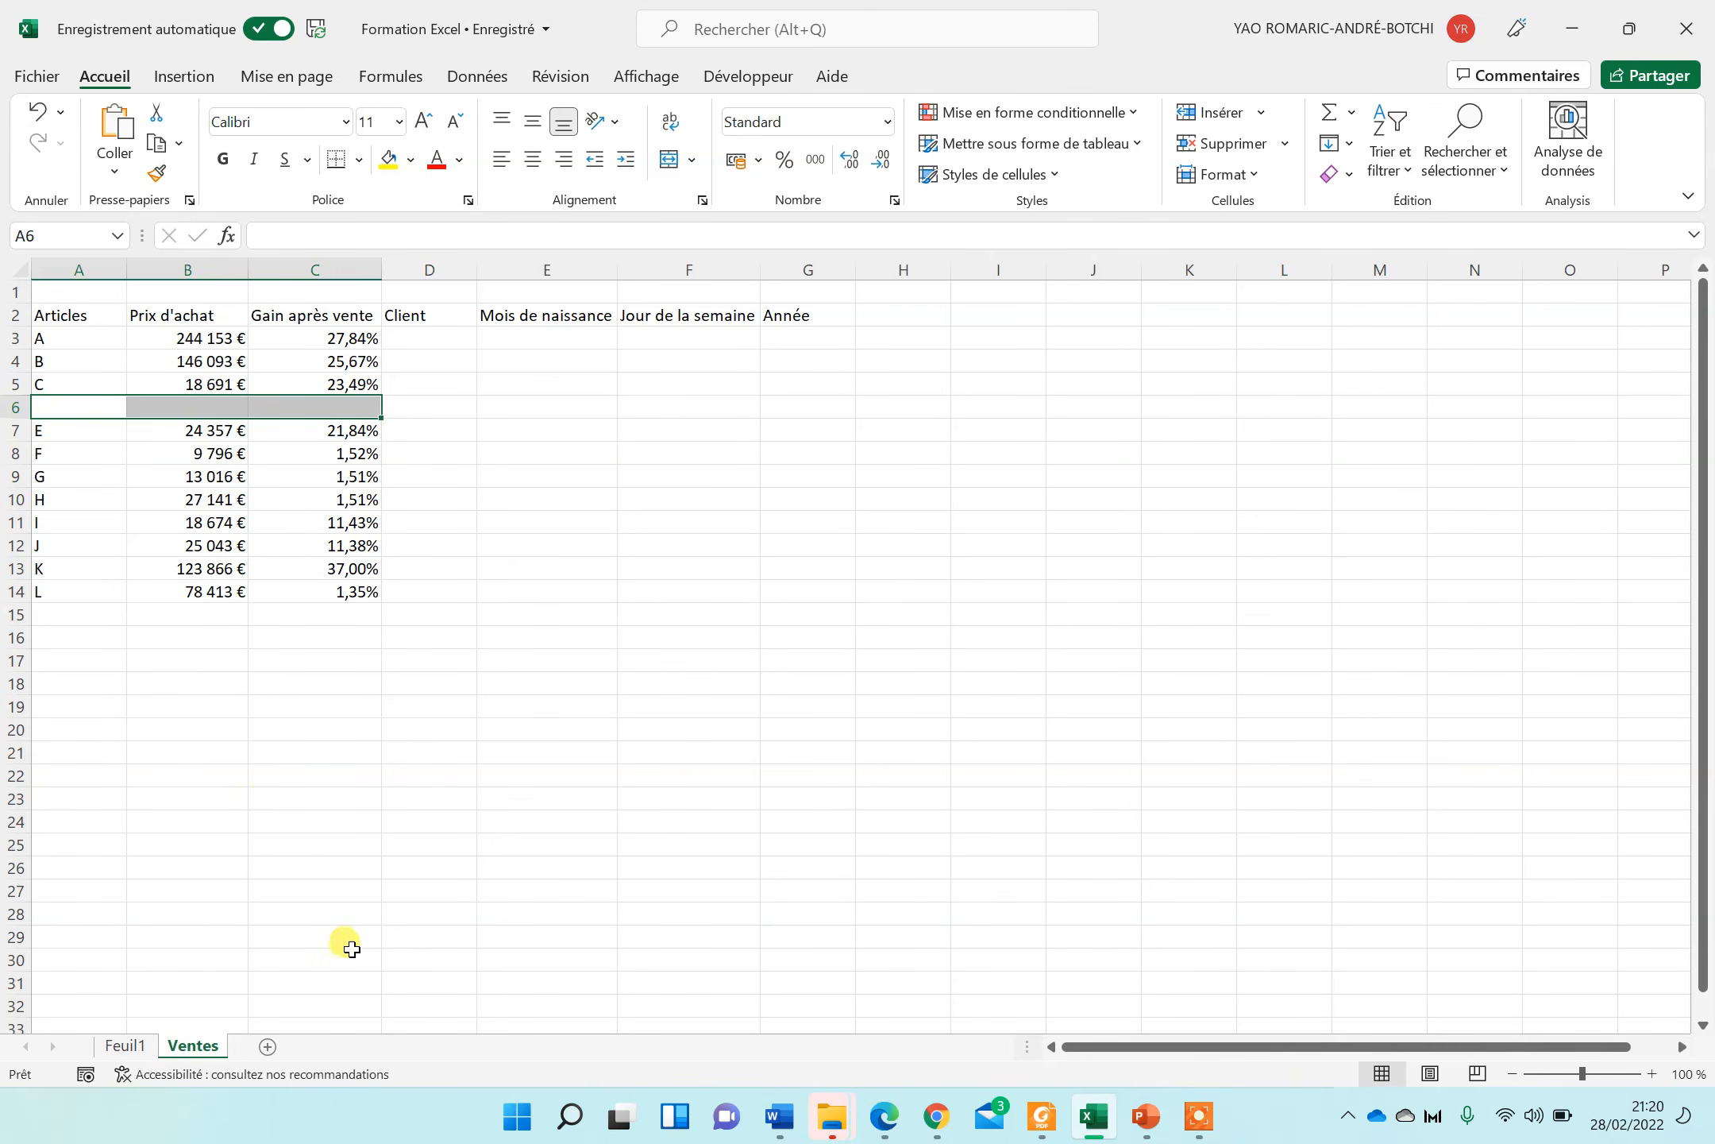
click(452, 477)
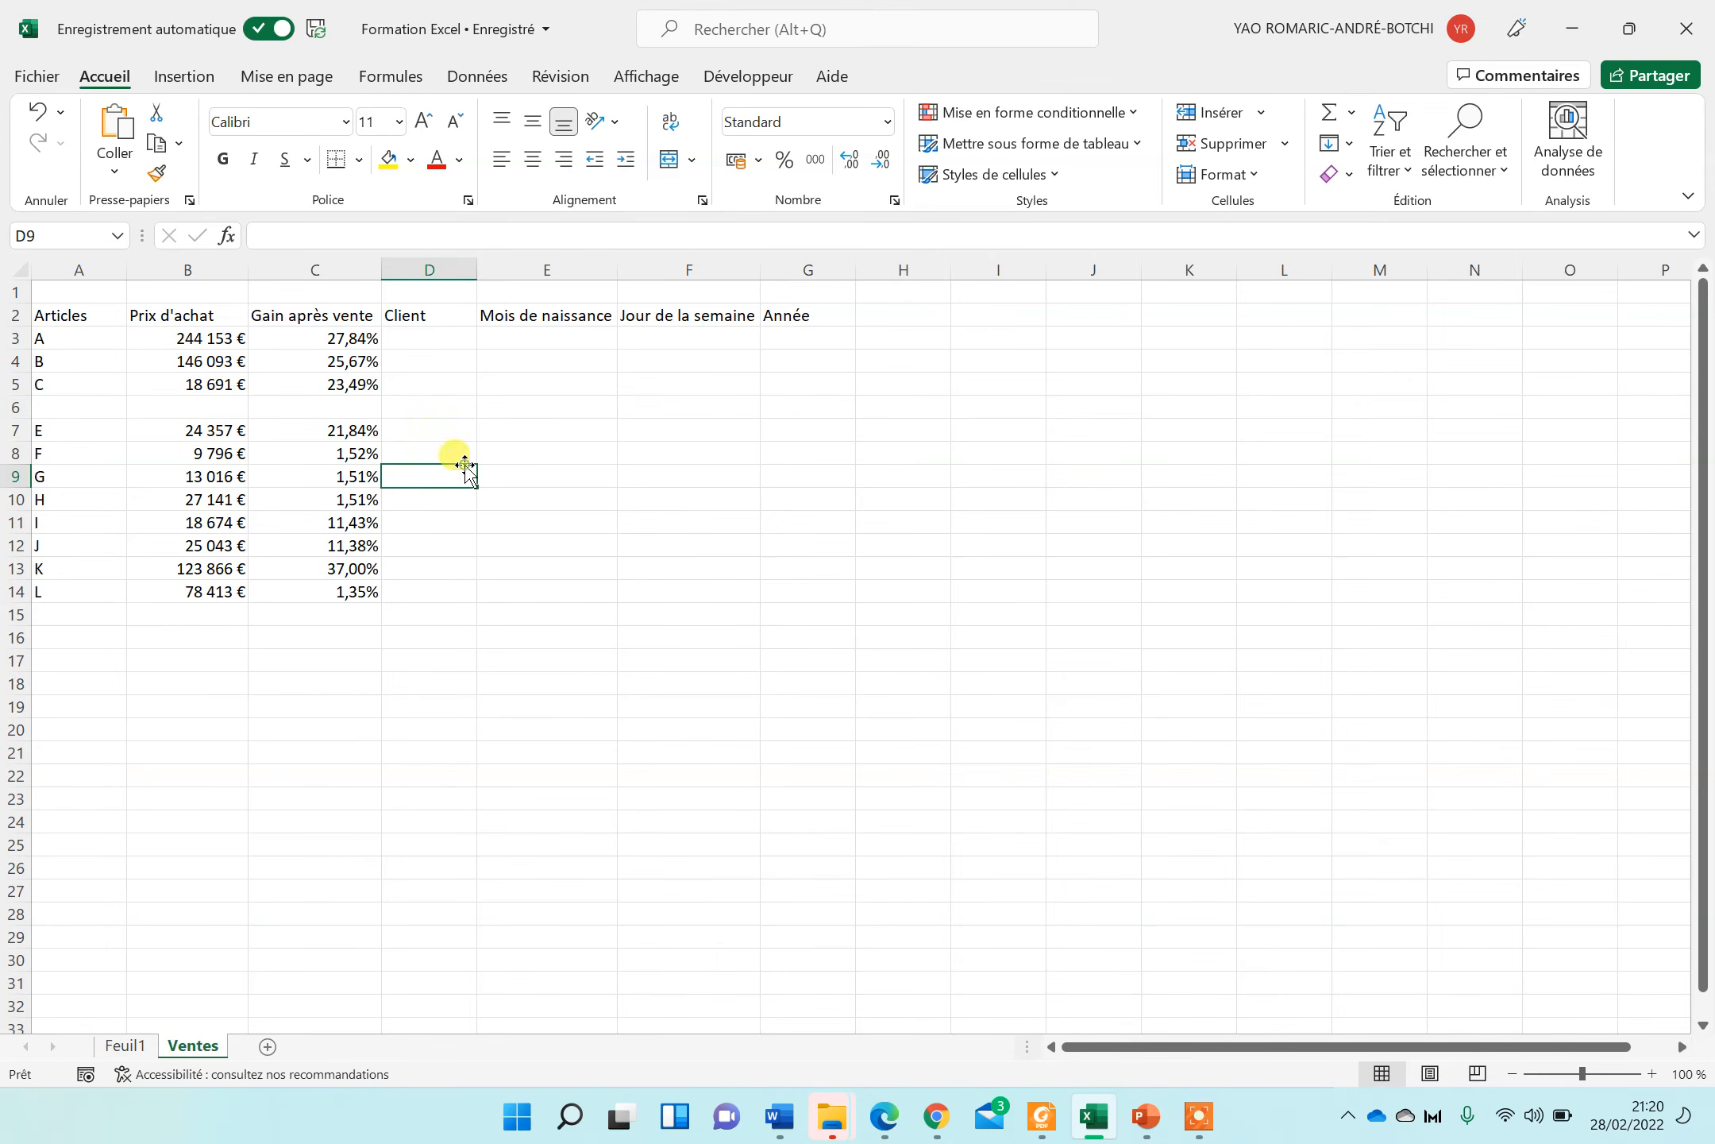
Step: Enter the client's first name in cell D3 and copy it down the Client column to D14 by autofill
click(425, 340)
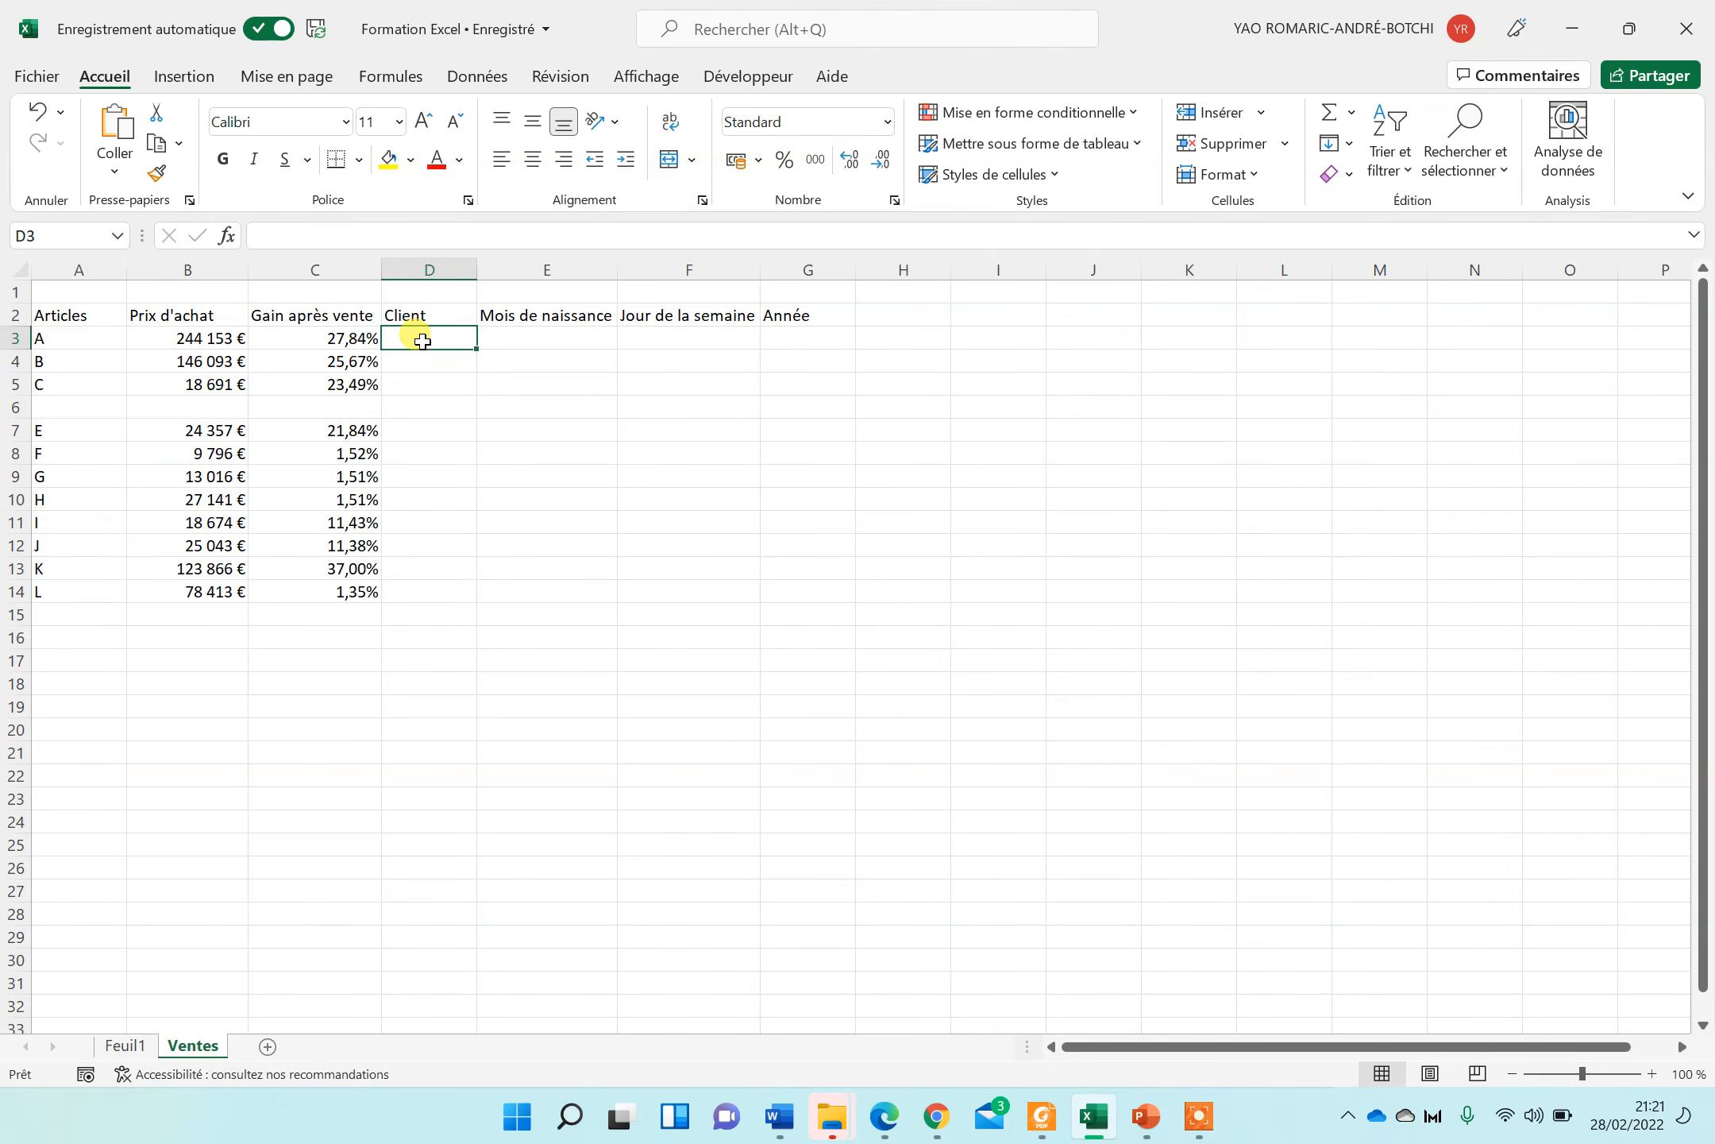
text(Ali)
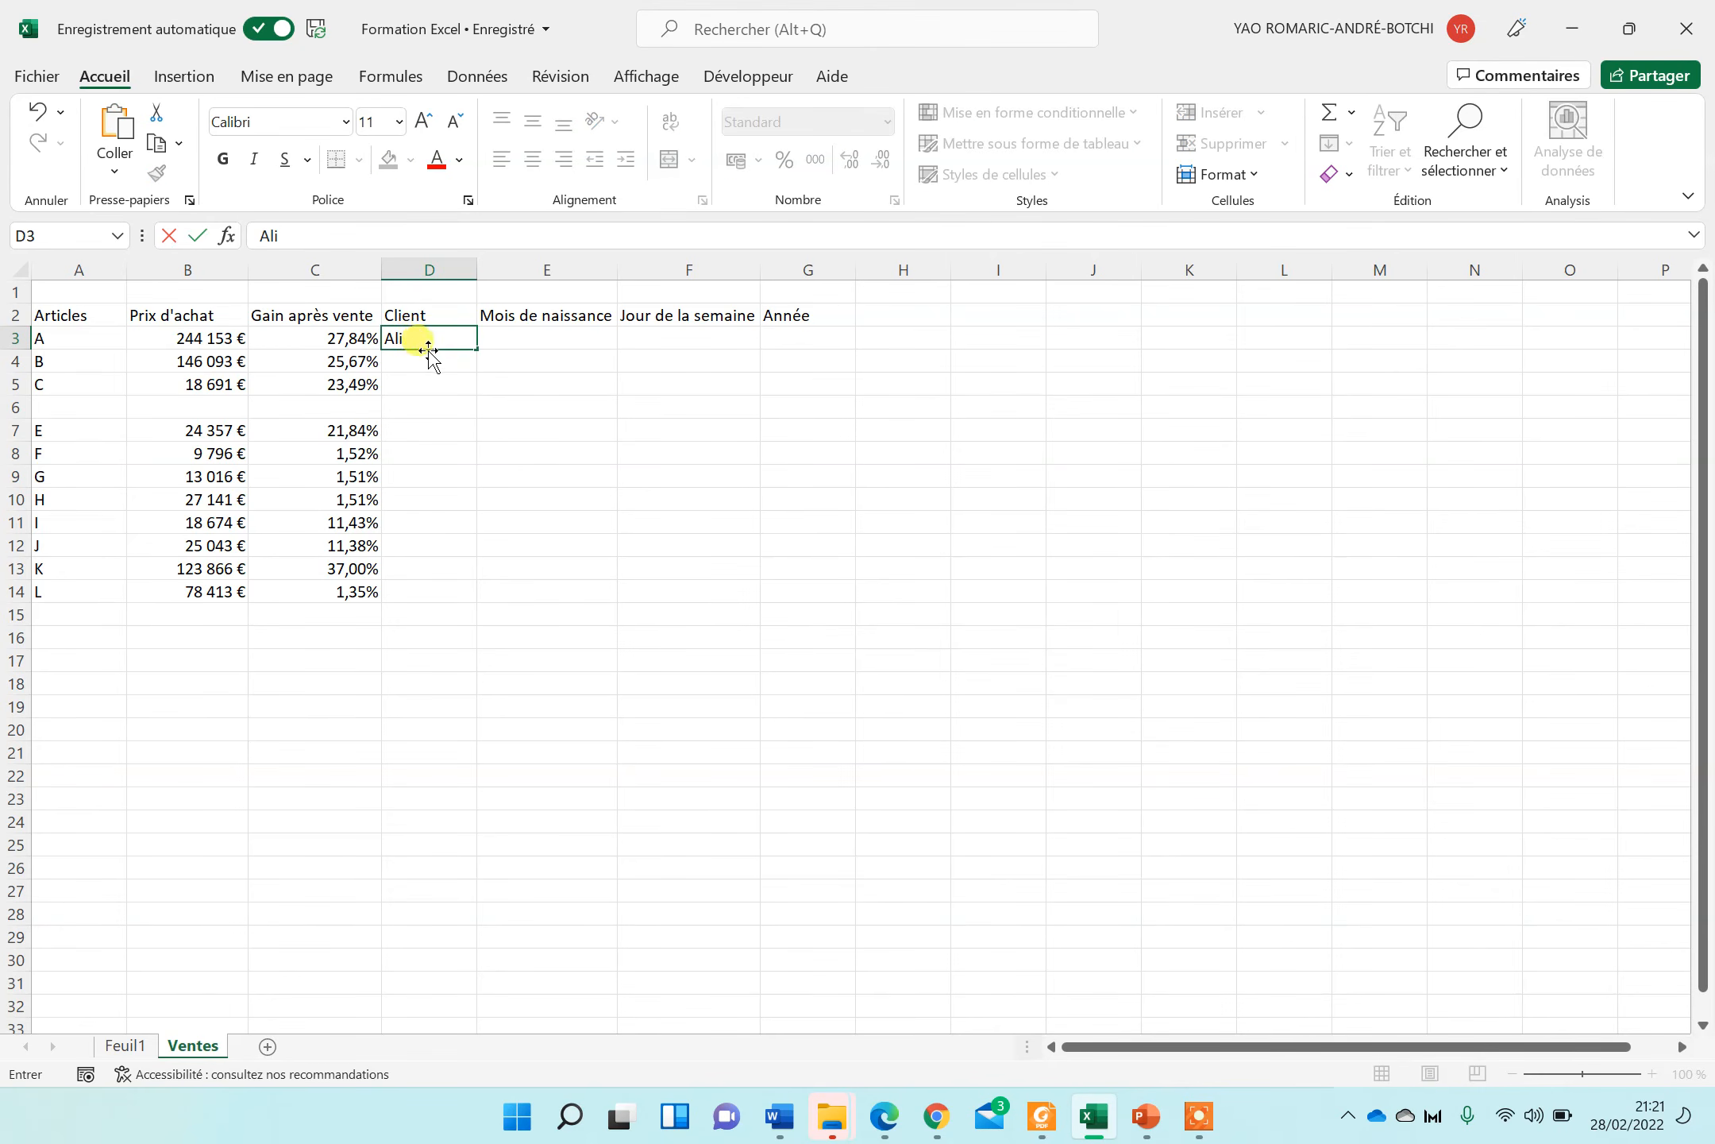
click(428, 360)
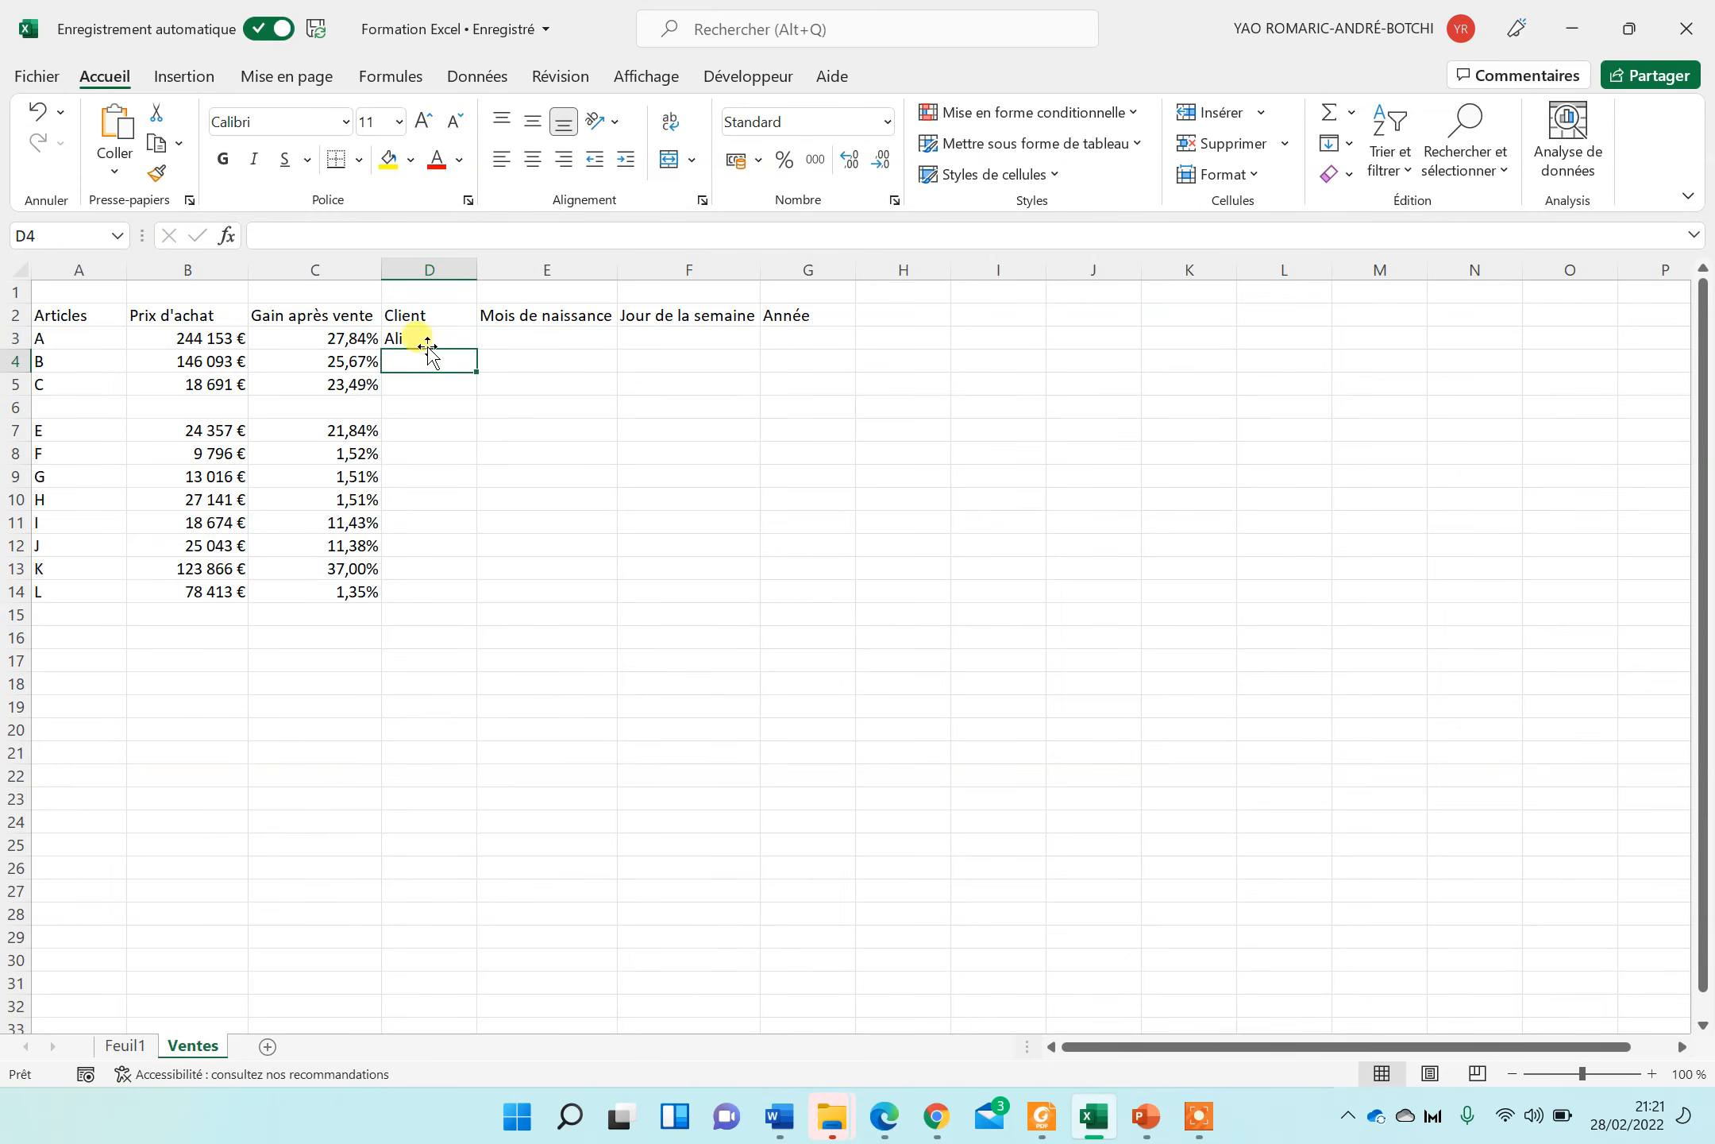
click(428, 339)
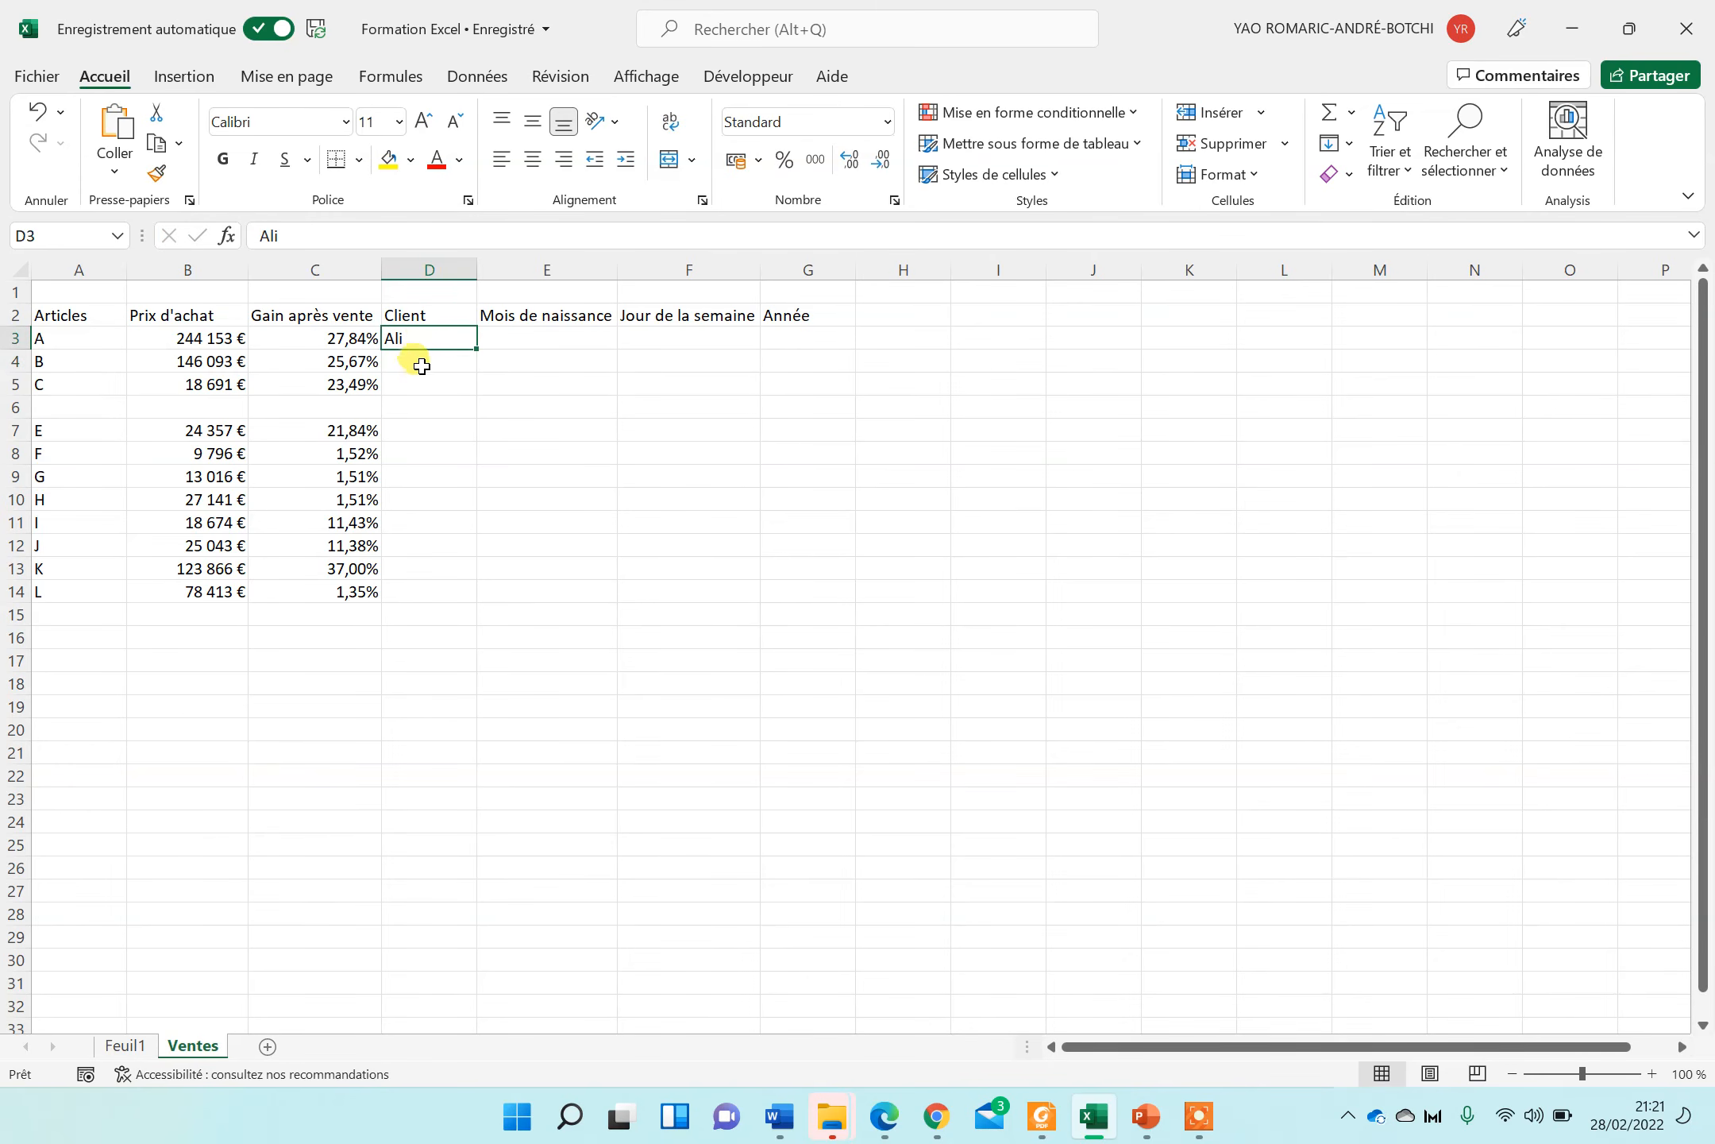
drag(420, 360, 430, 594)
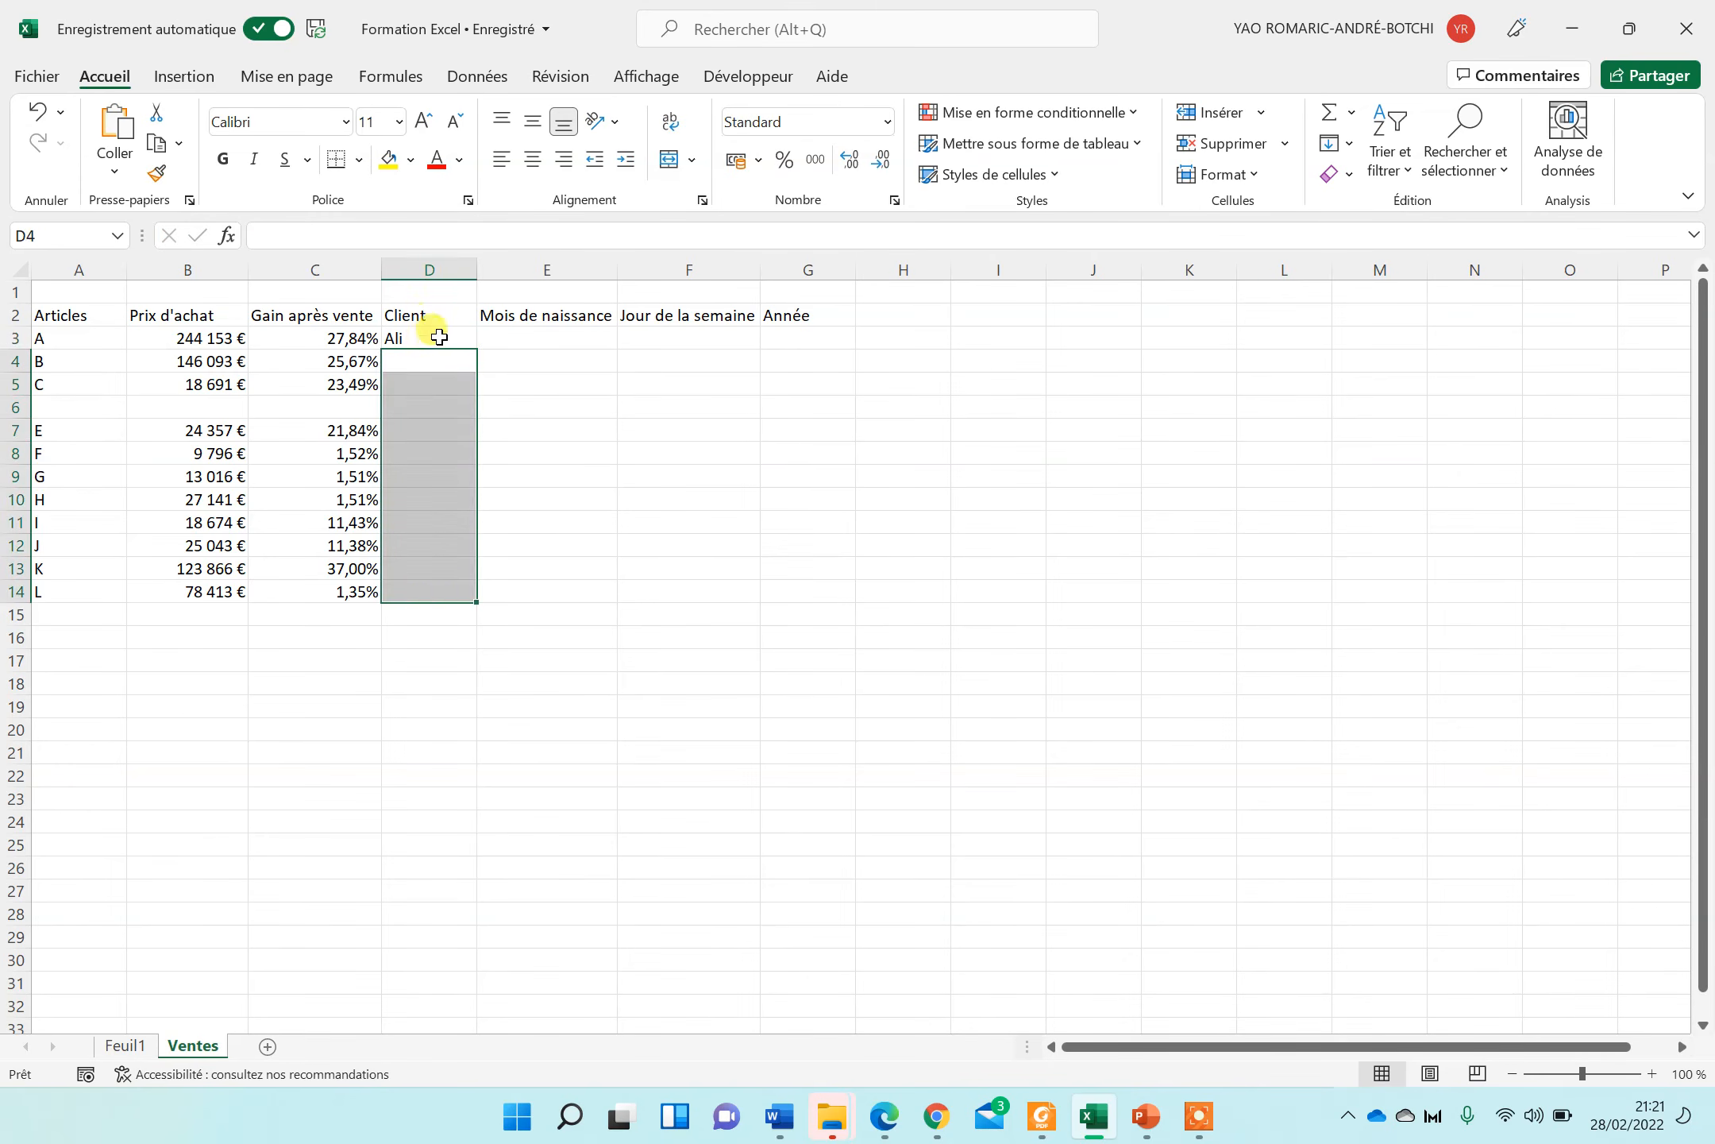
click(433, 337)
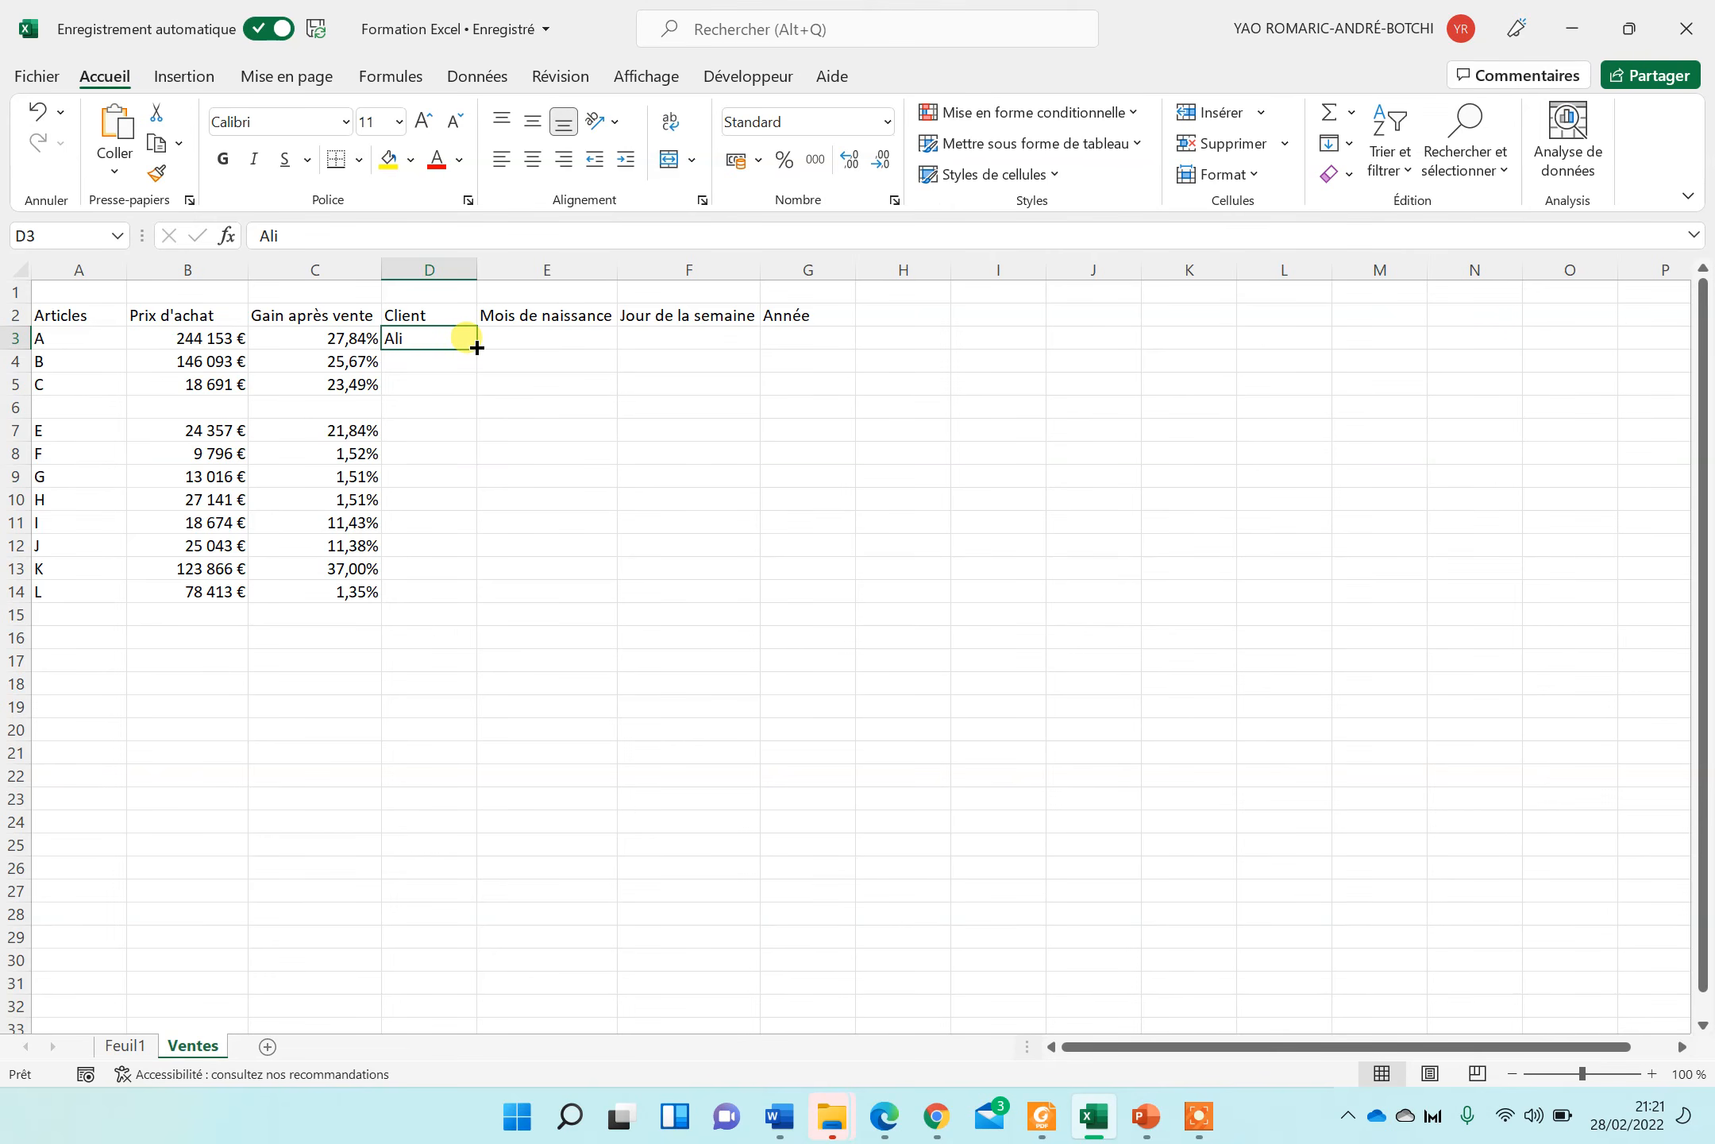
mouse_move(477, 349)
mouse_down()
mouse_move(467, 588)
mouse_move(401, 613)
mouse_up()
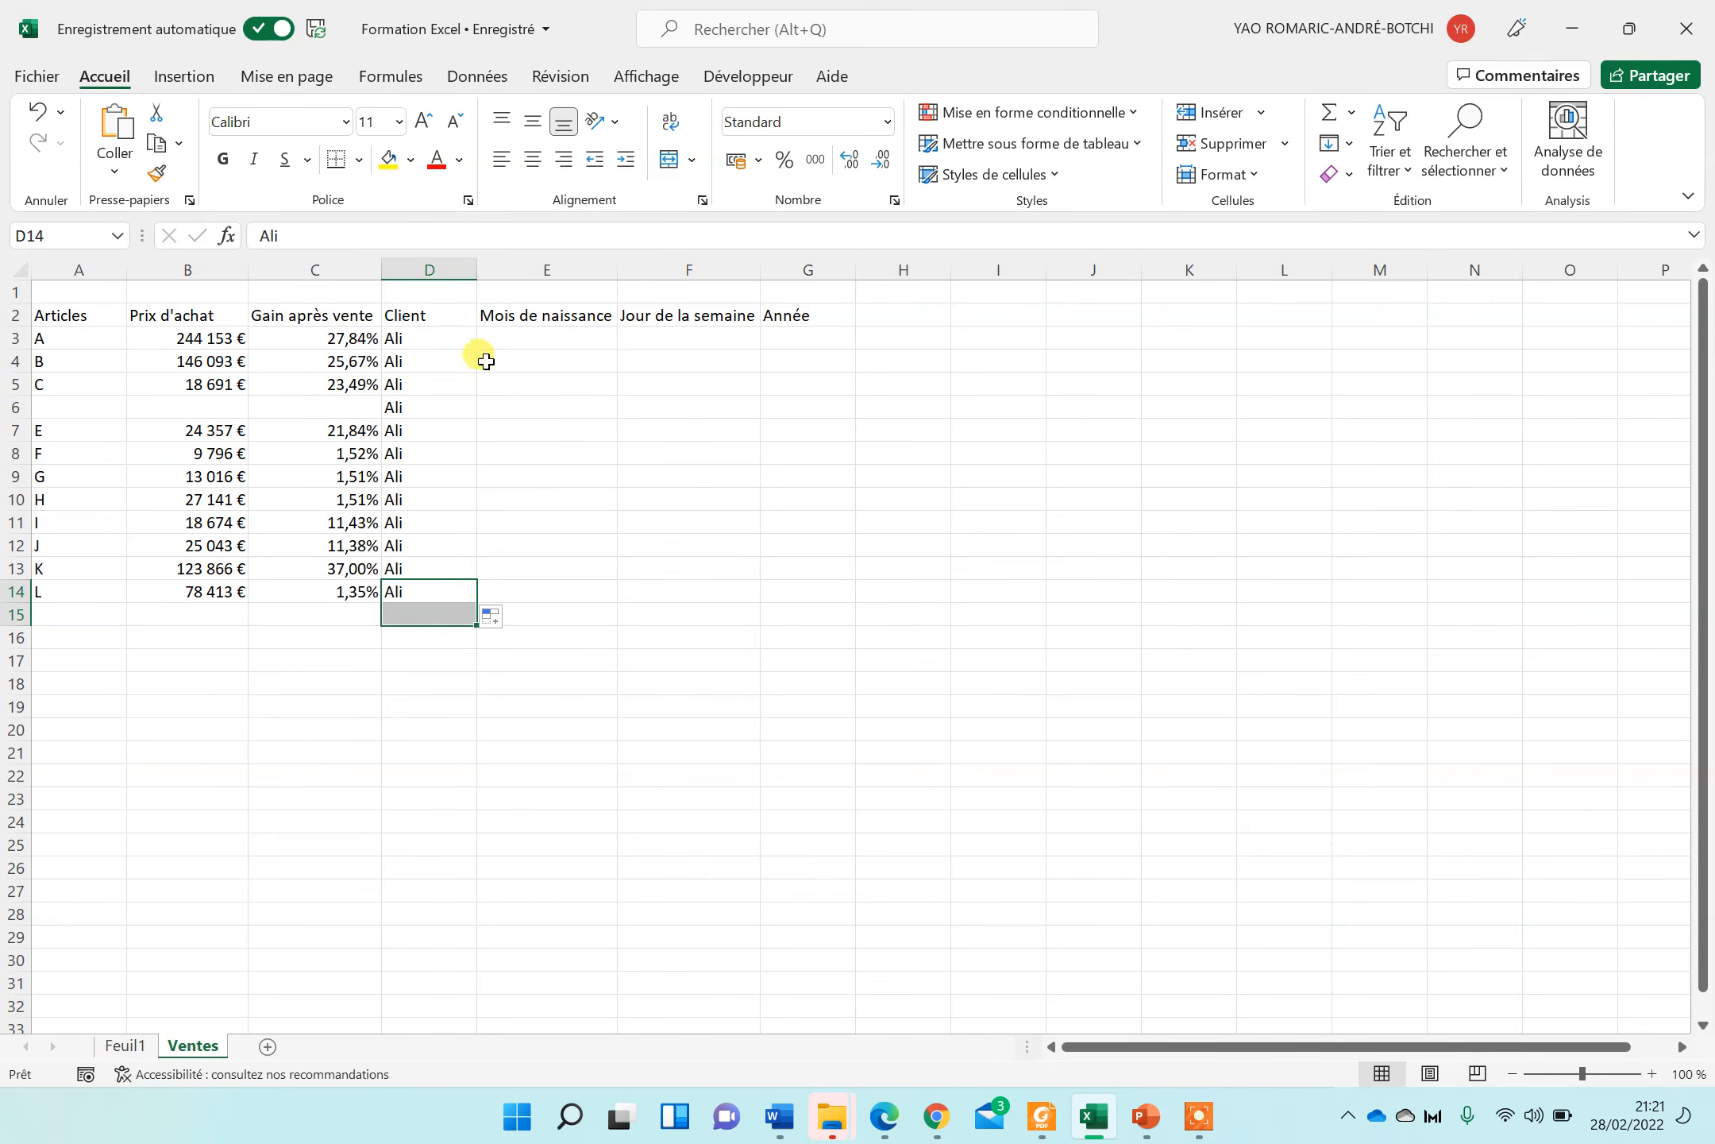
Step: Enter Janvier in cell E3 and autofill the month series down the Mois de naissance column to E14
click(494, 338)
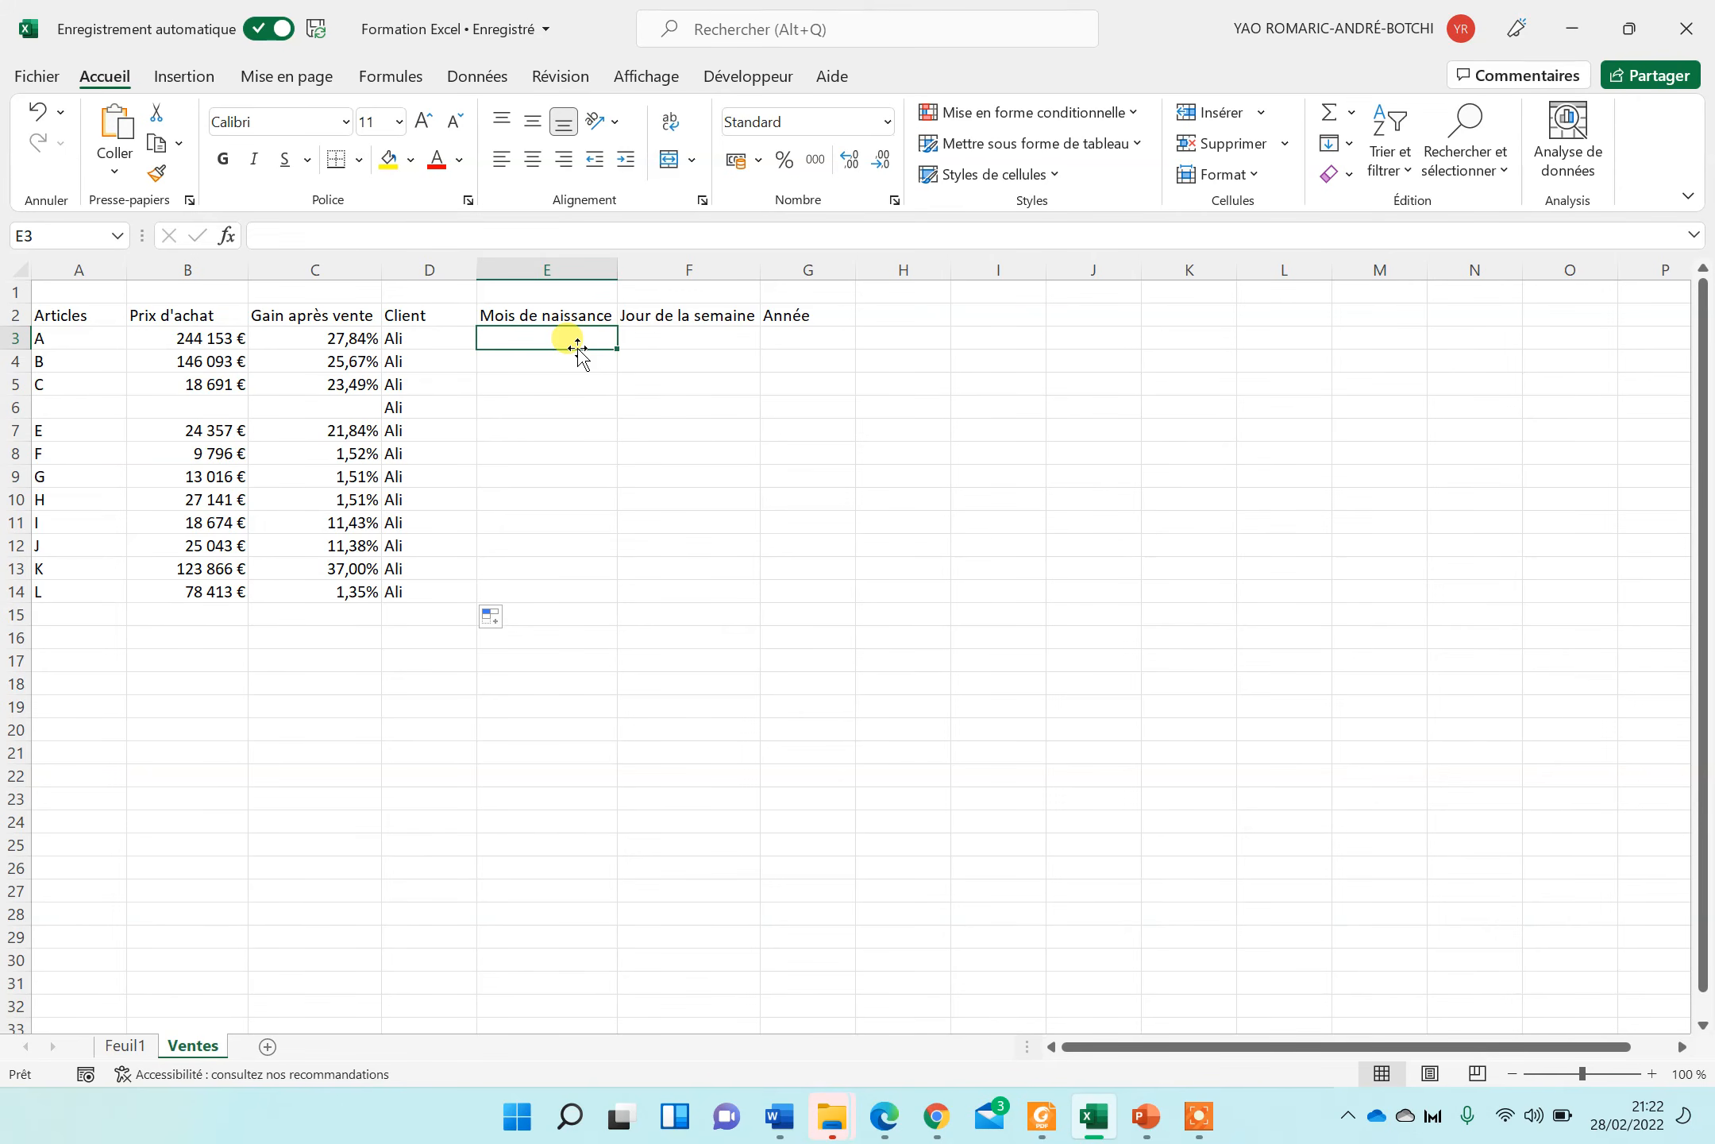
text(Janvier)
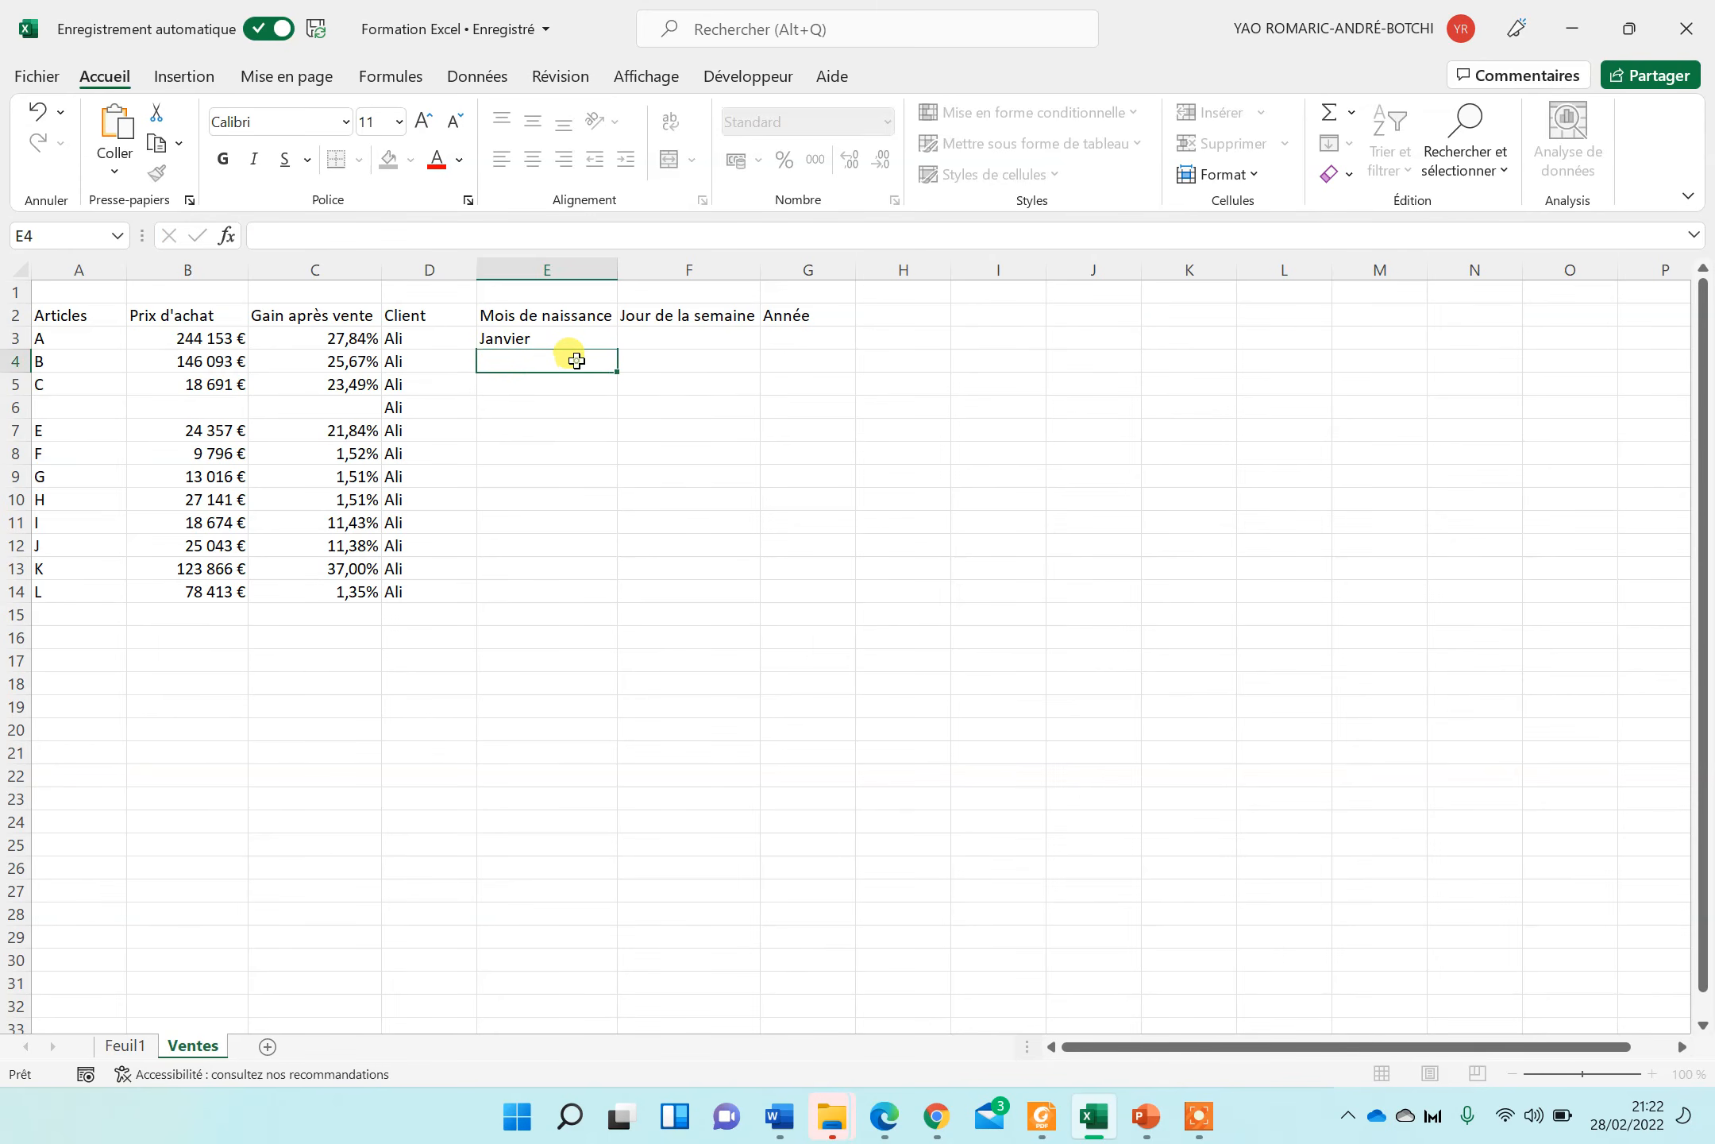
key(Return)
click(524, 384)
click(535, 424)
click(525, 406)
click(526, 433)
click(528, 498)
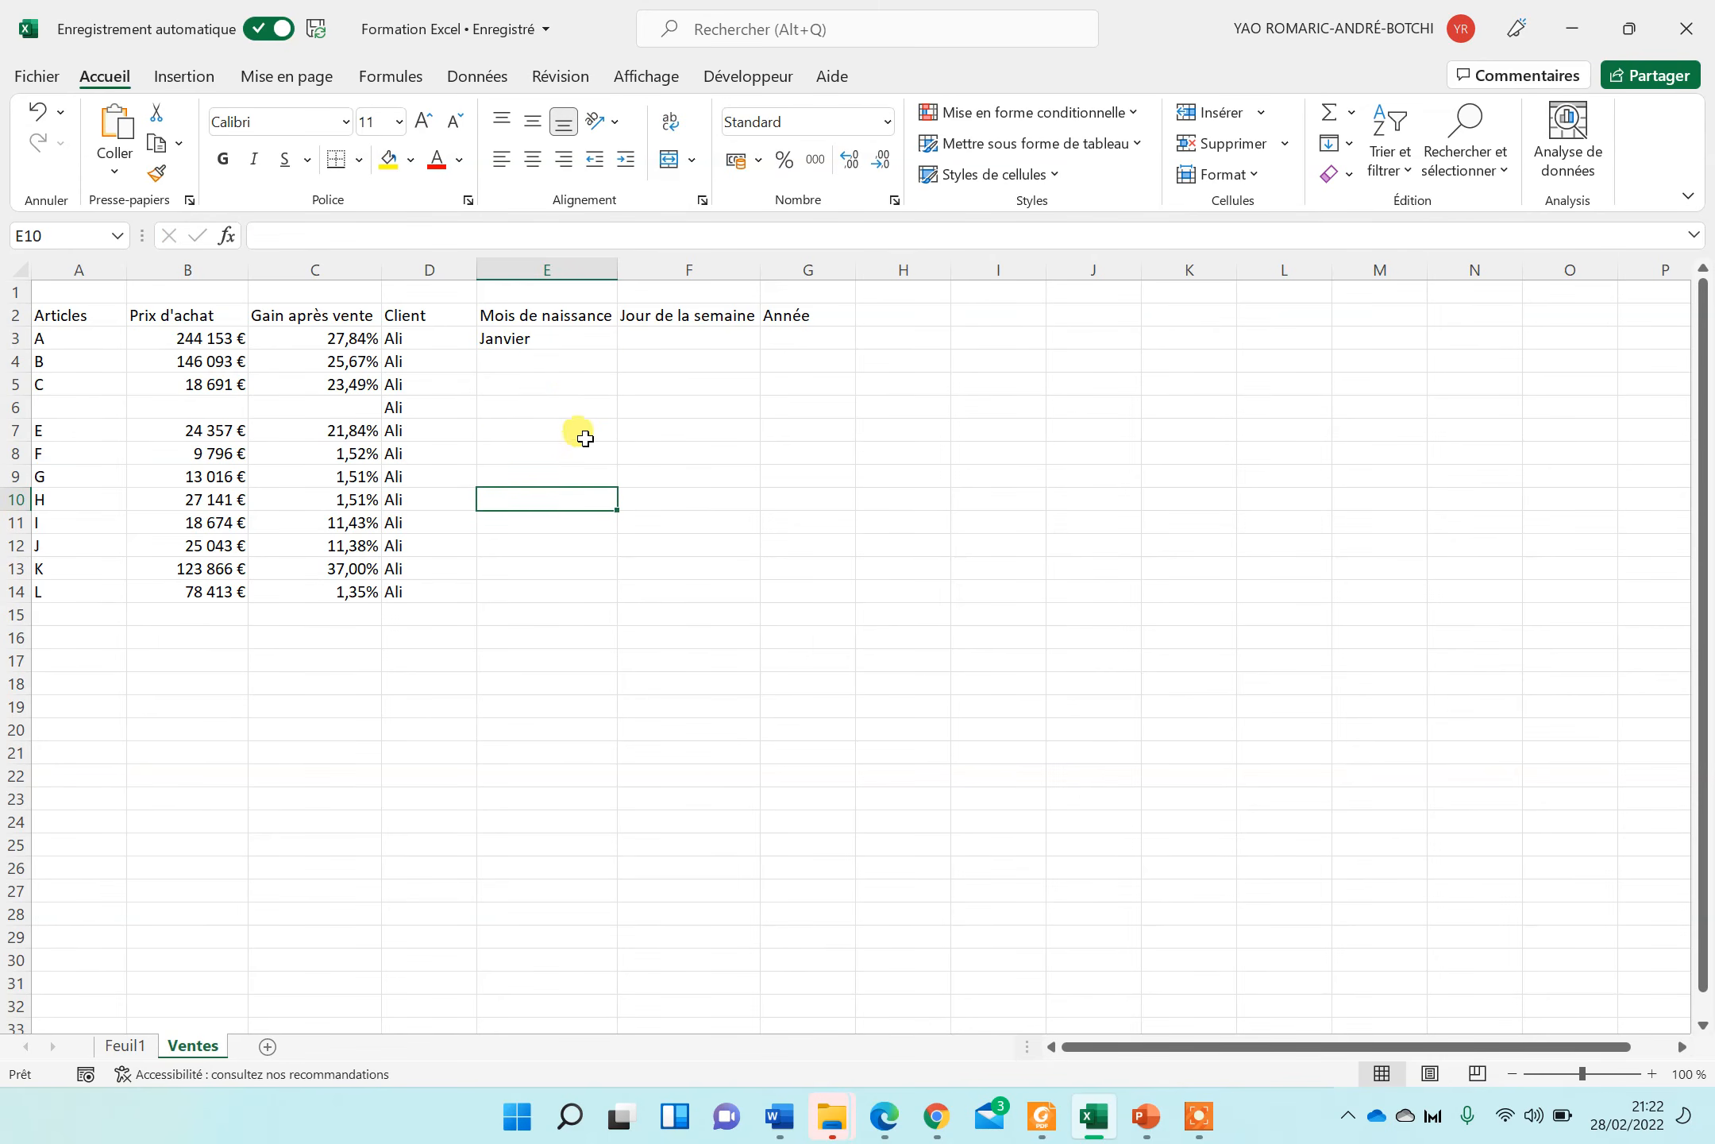
click(571, 336)
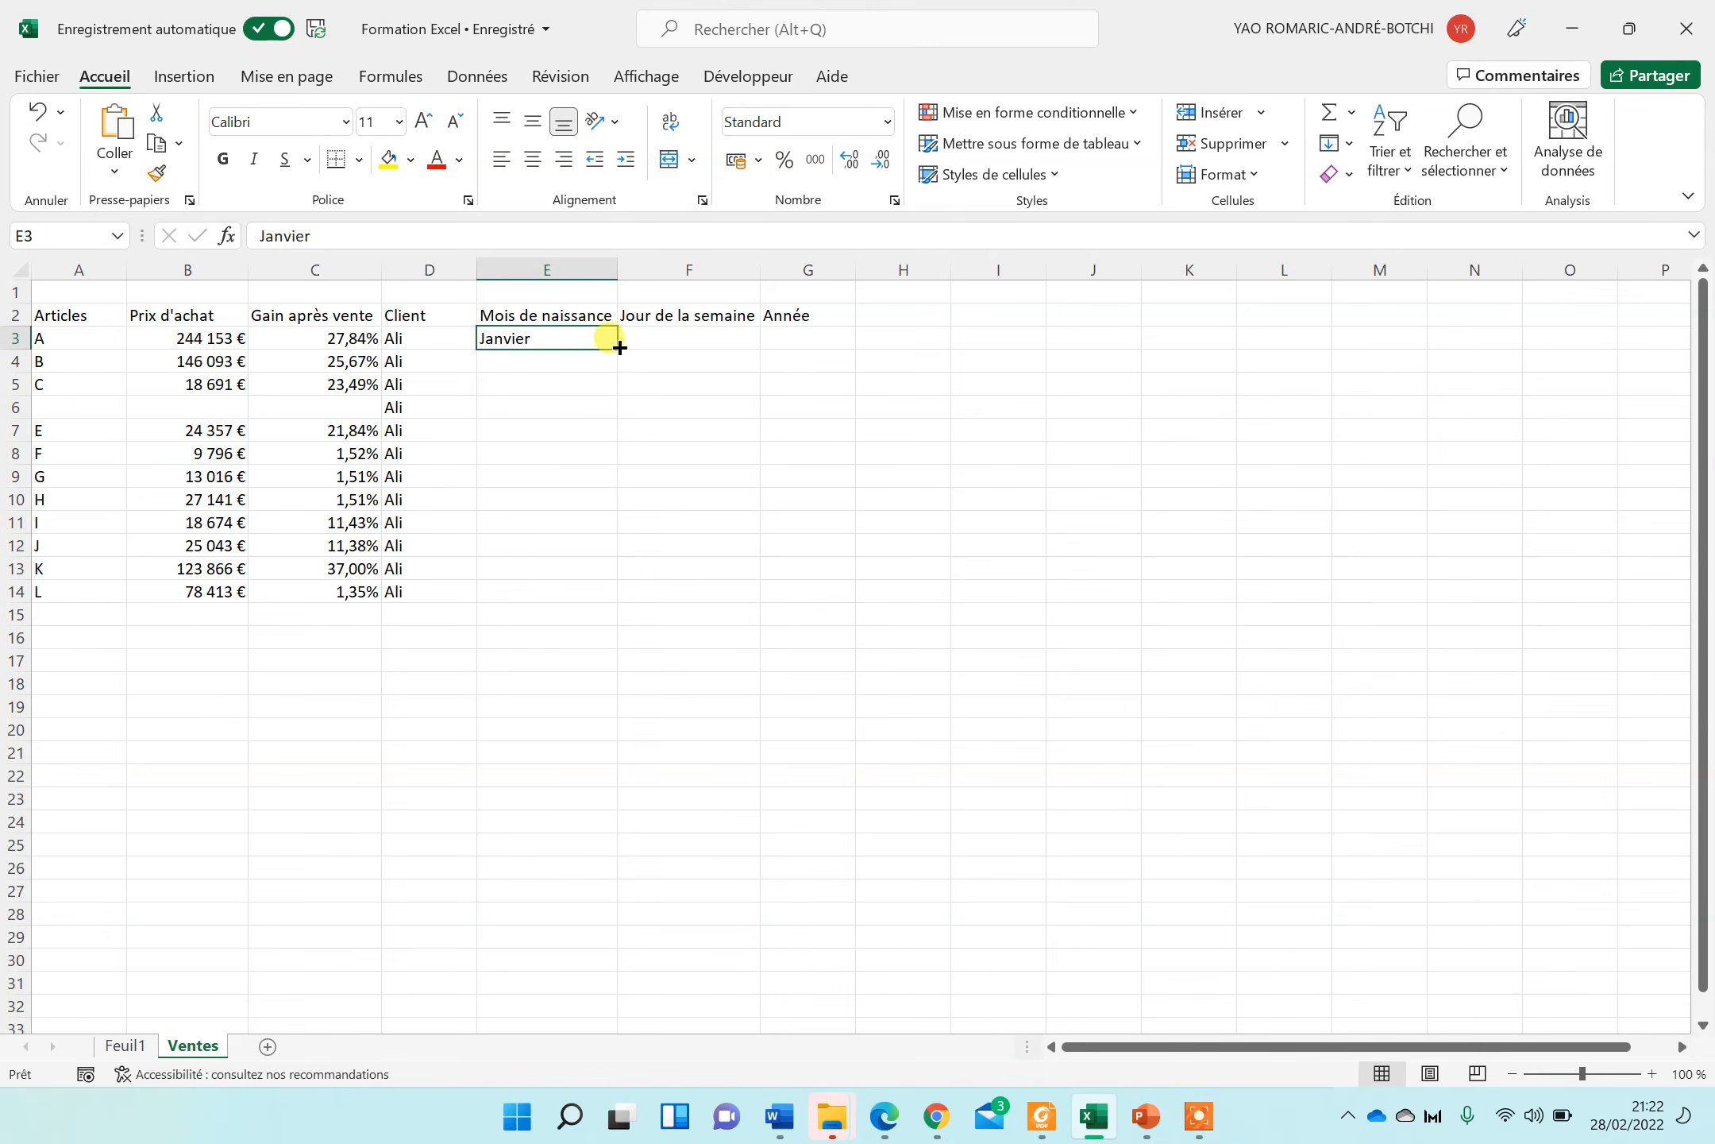
drag(618, 350, 605, 602)
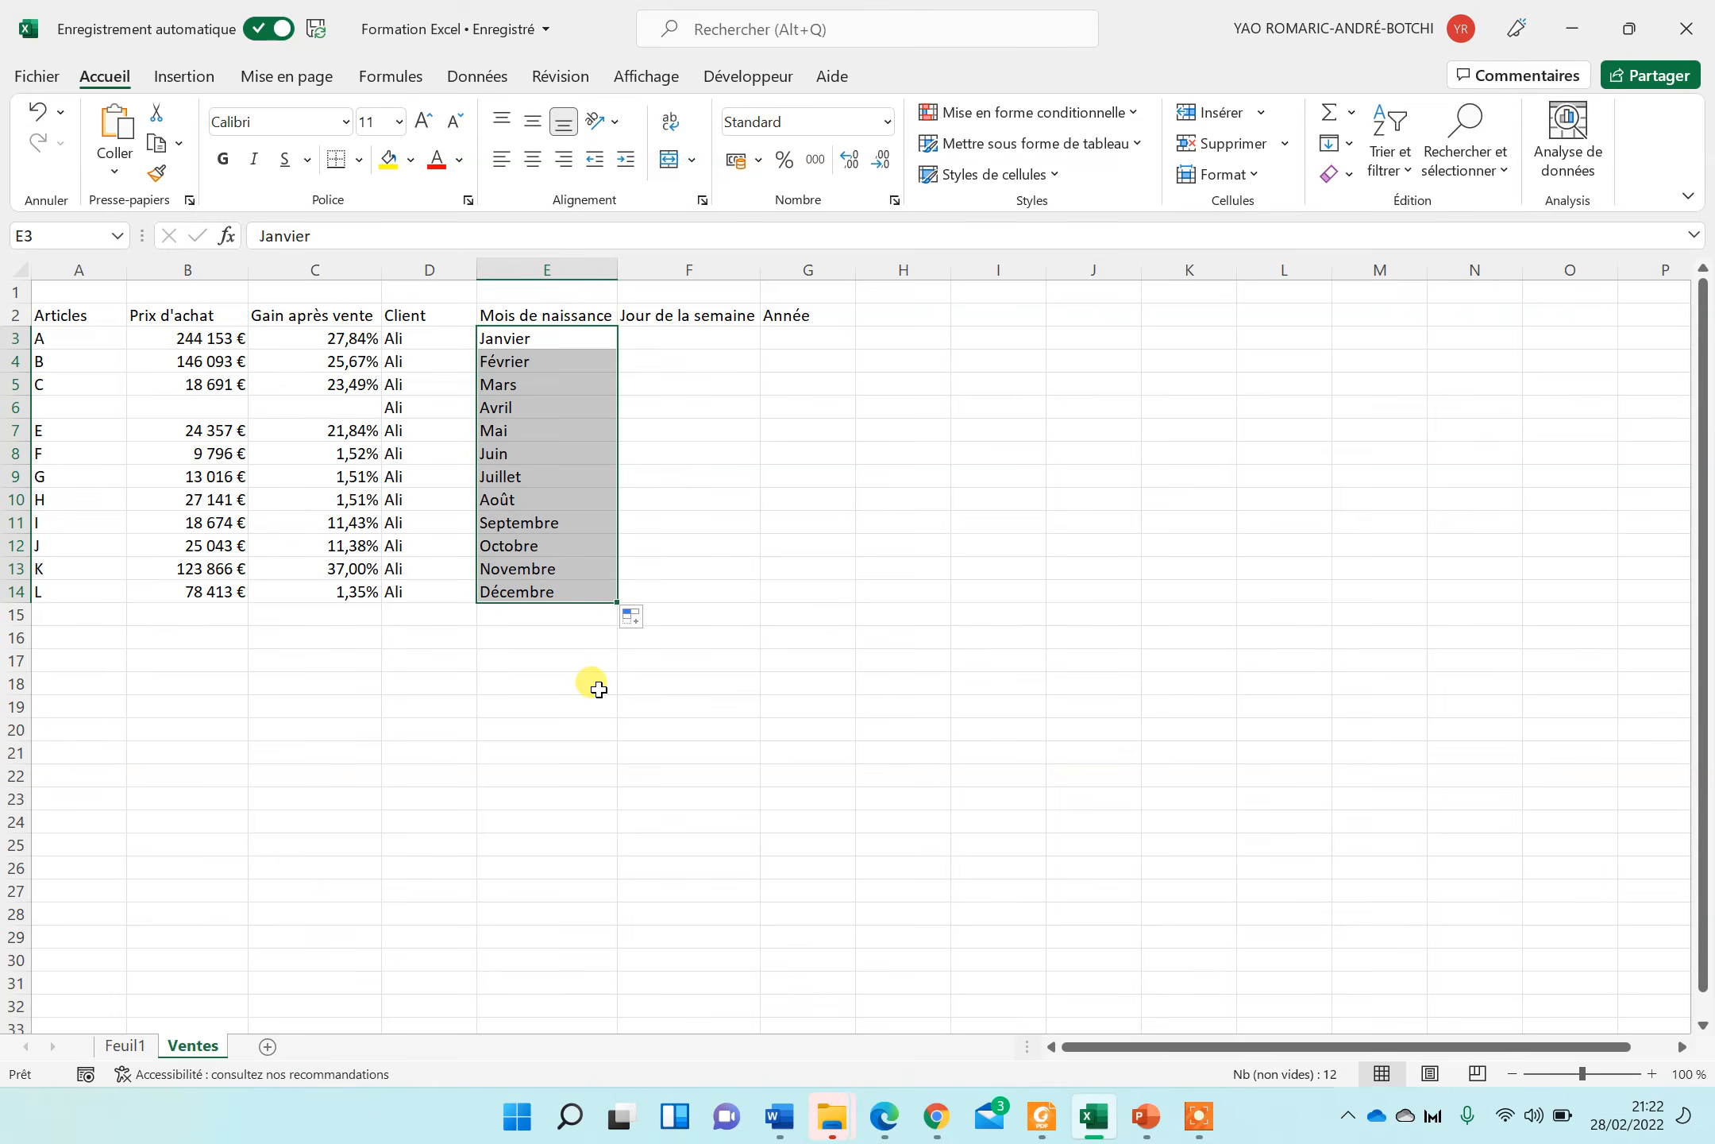
Step: Enter Lundi in cell F3 and autofill the weekday series down the Jour de la semaine column to F14
click(660, 343)
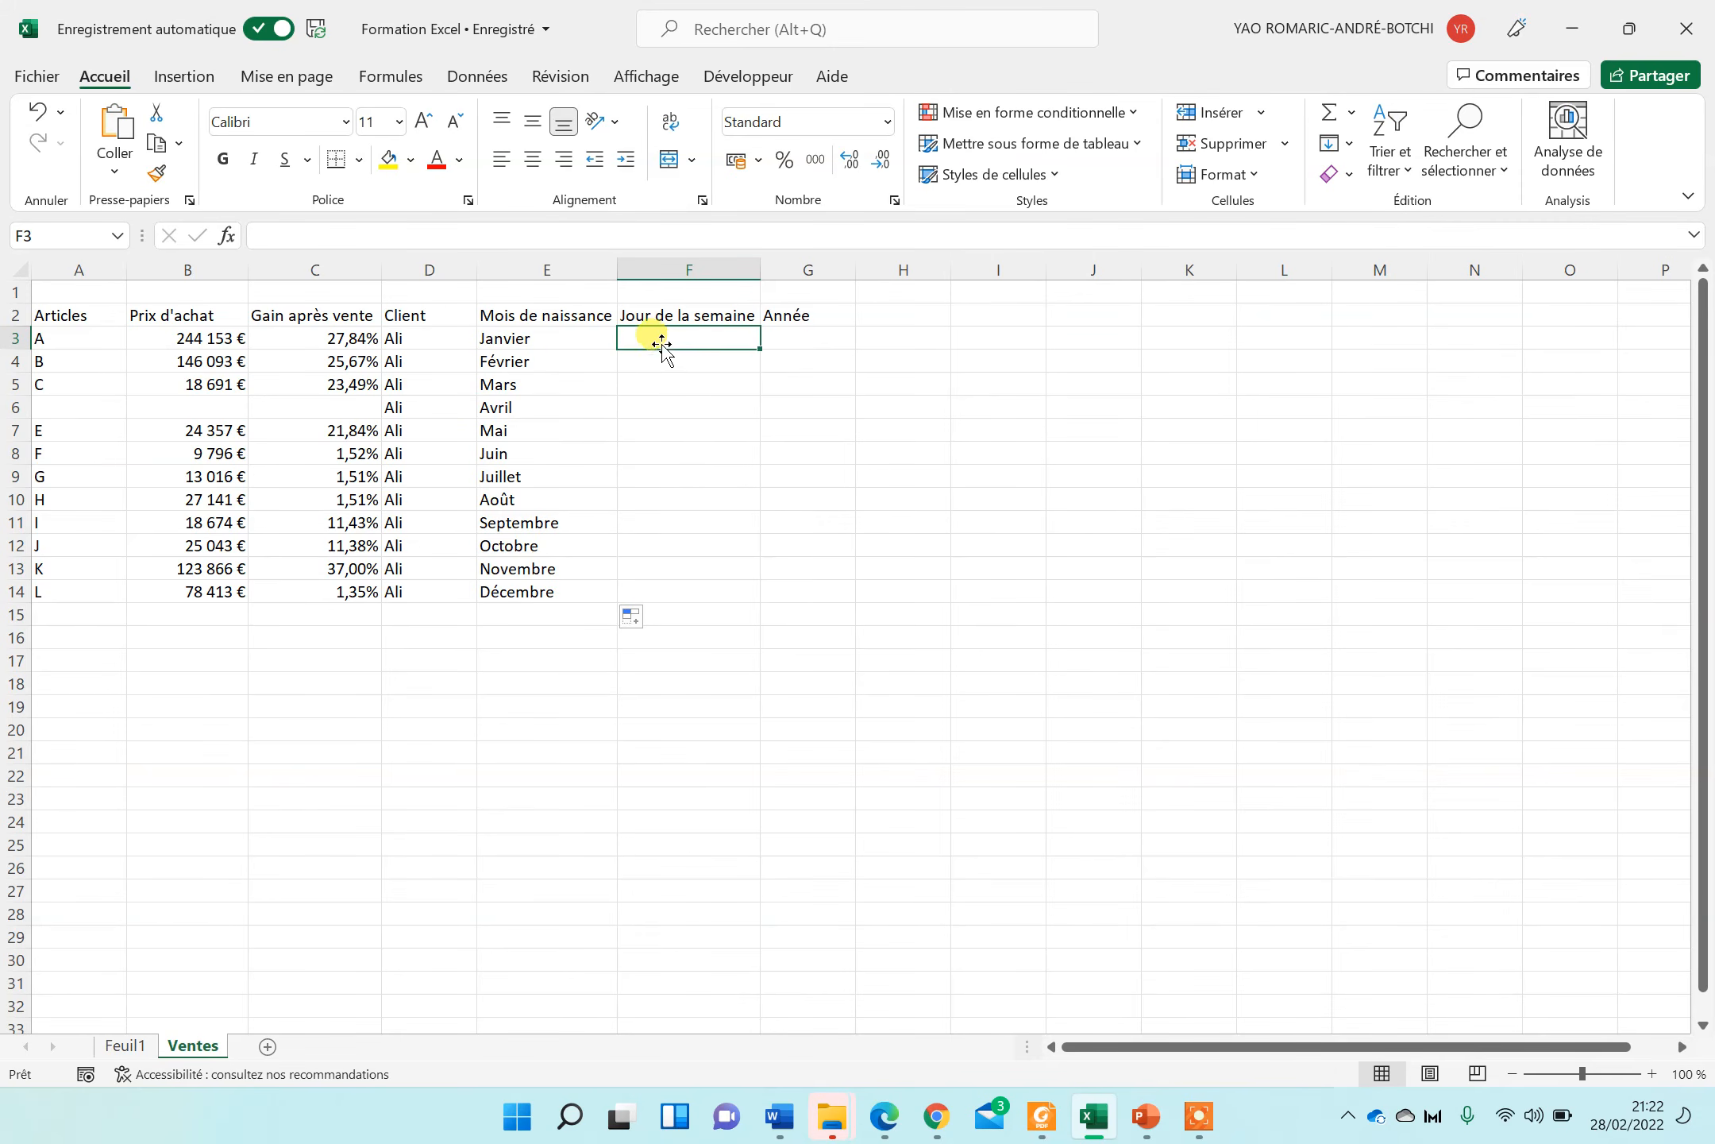
text(Lundi)
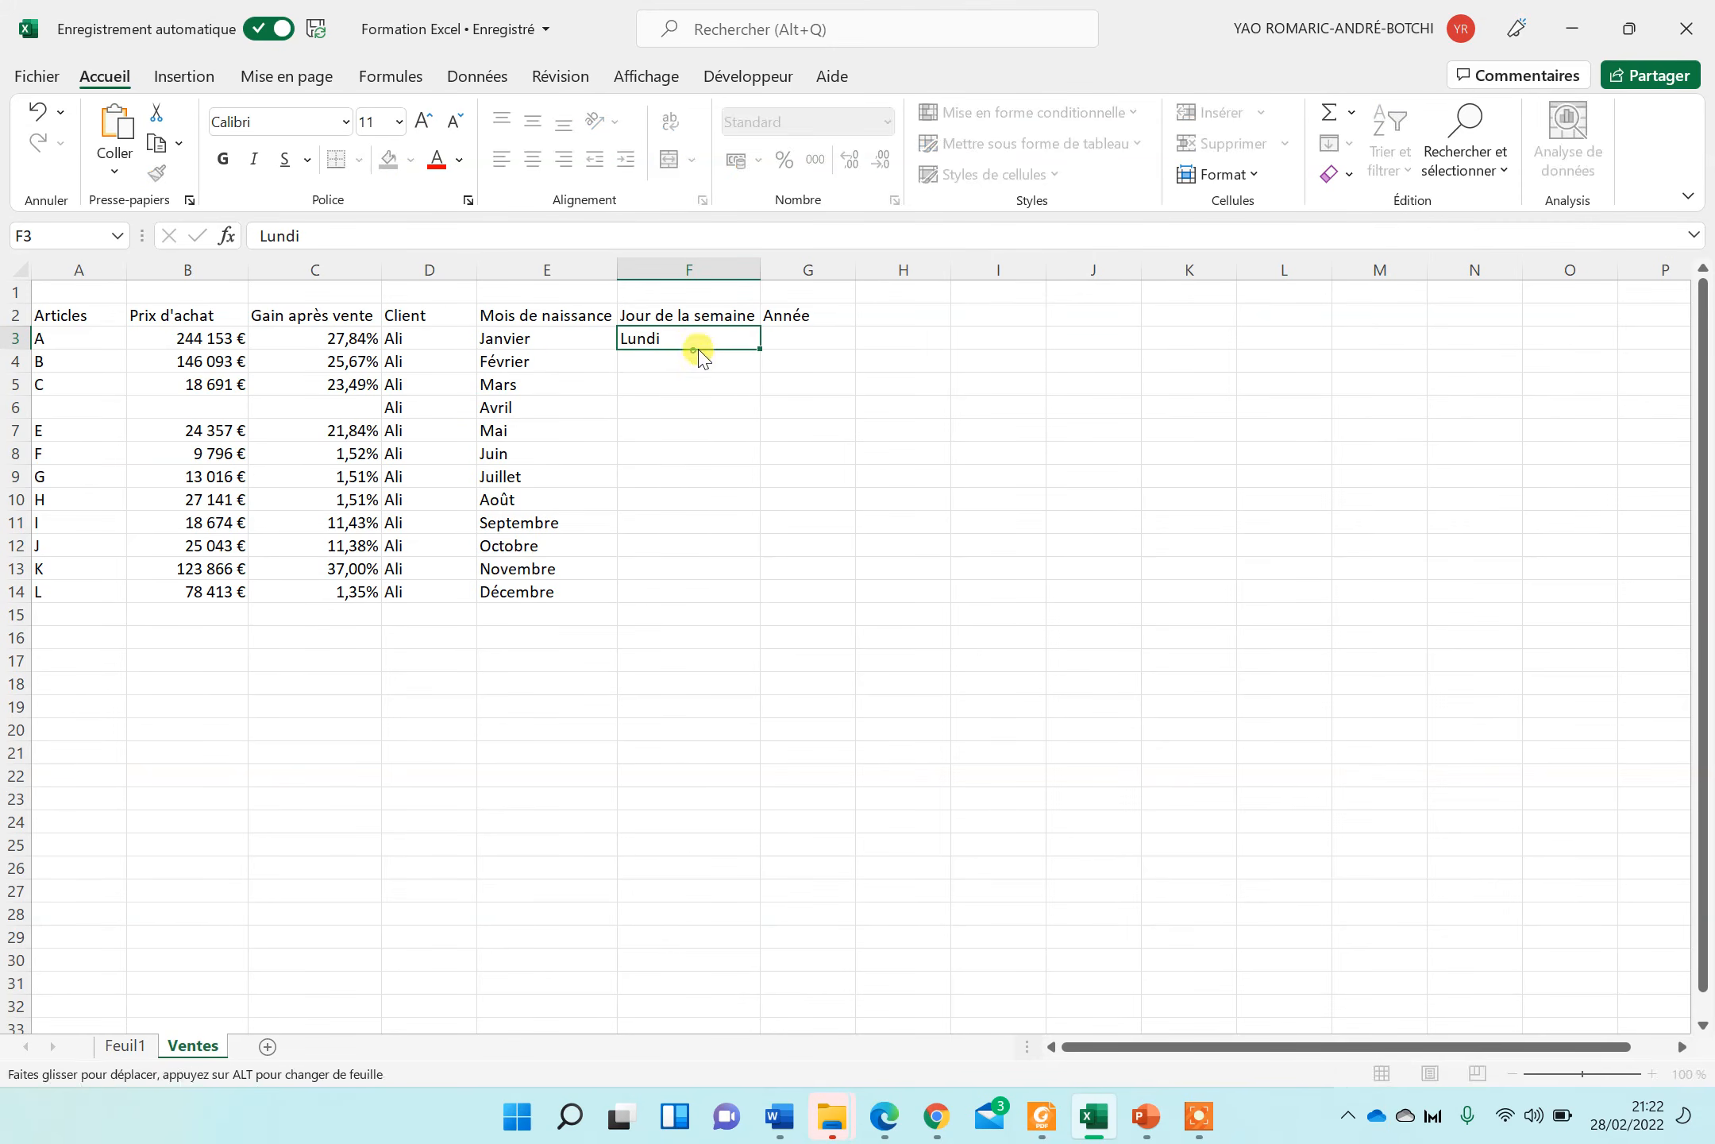
key(Return)
click(747, 343)
drag(761, 347, 742, 604)
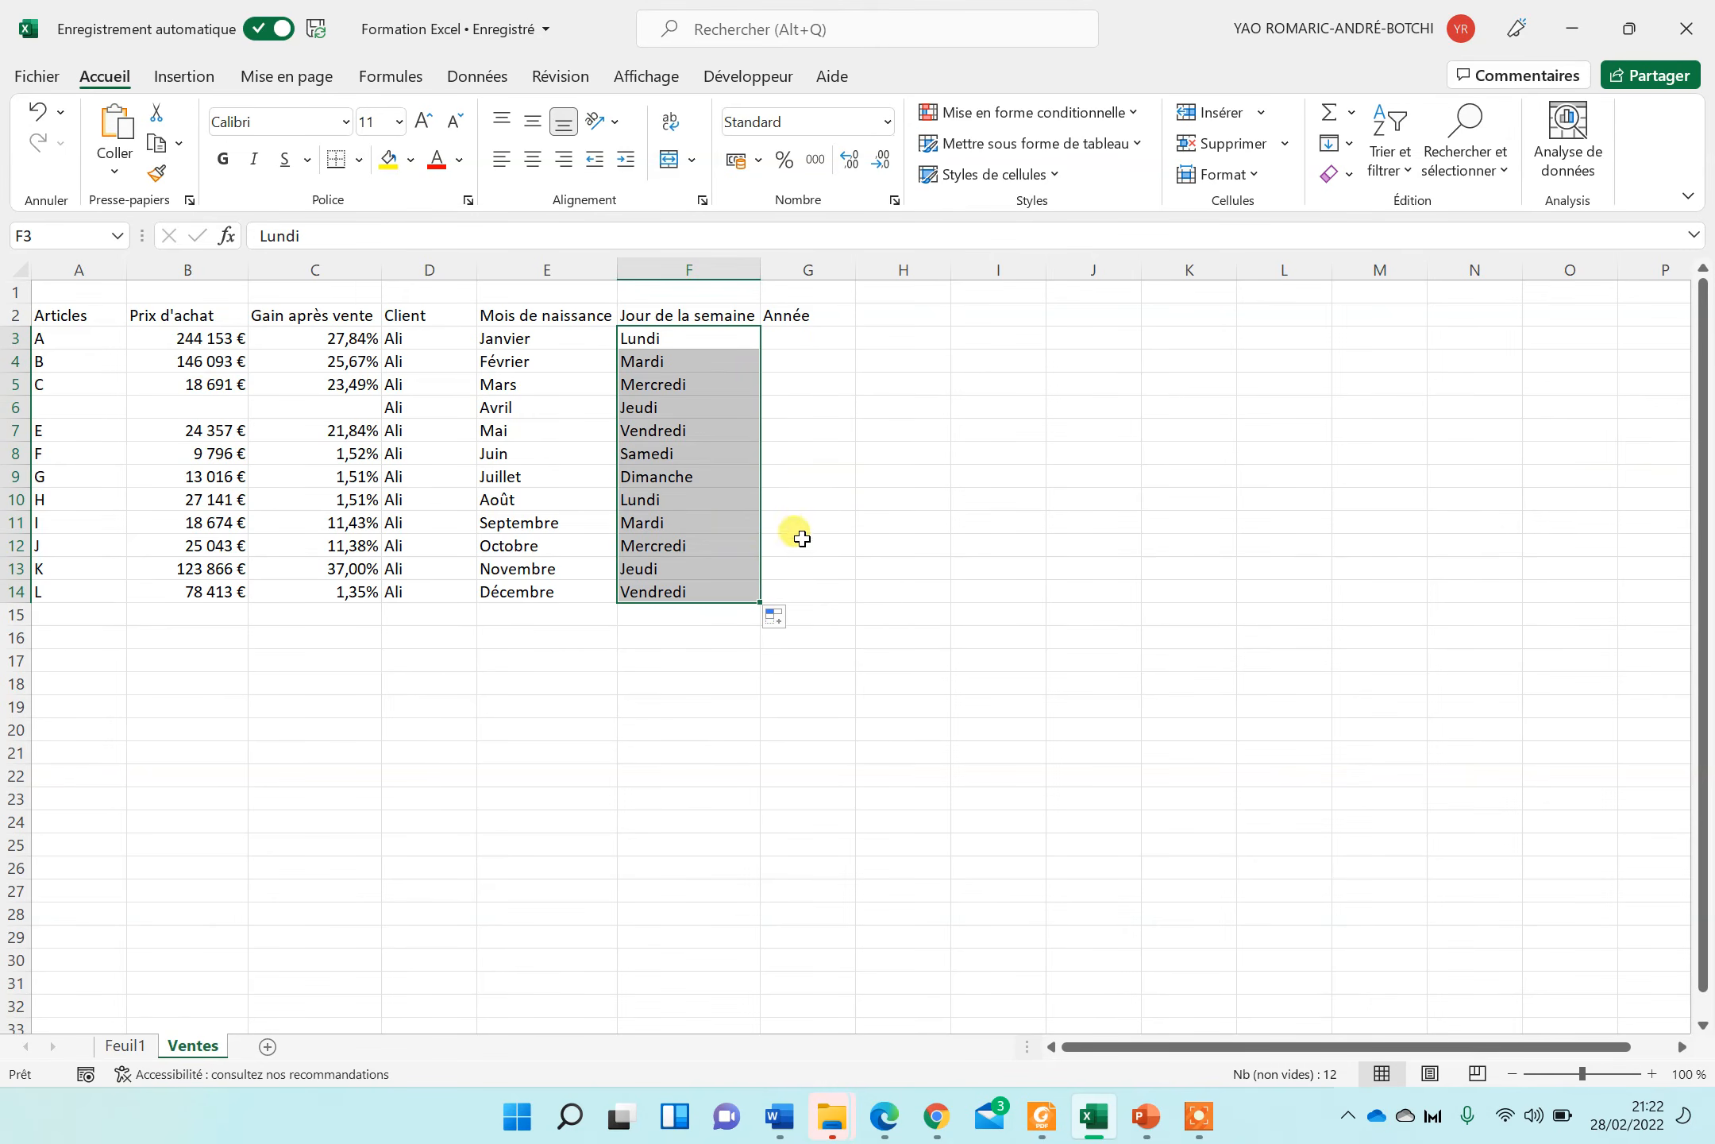
Step: Enter 1789 in cell G3 under Année and autofill it down the column to G13
click(830, 337)
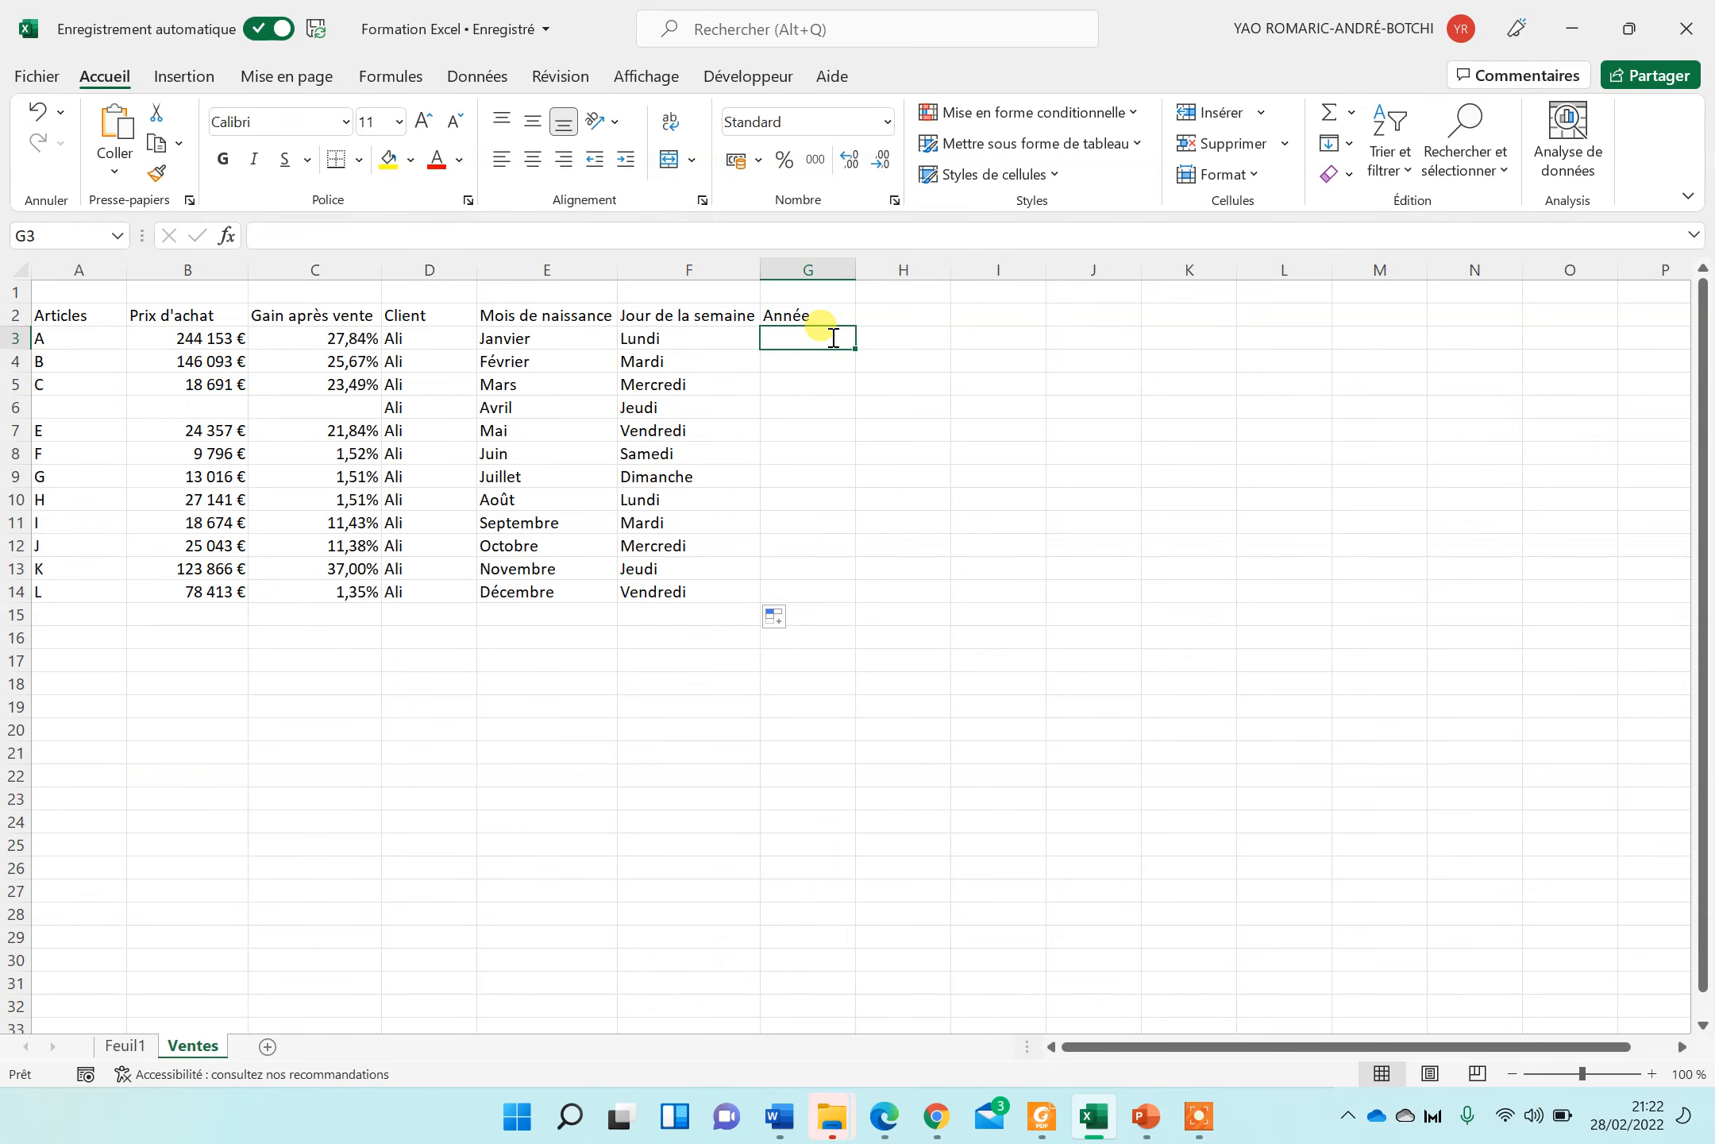
text(1789)
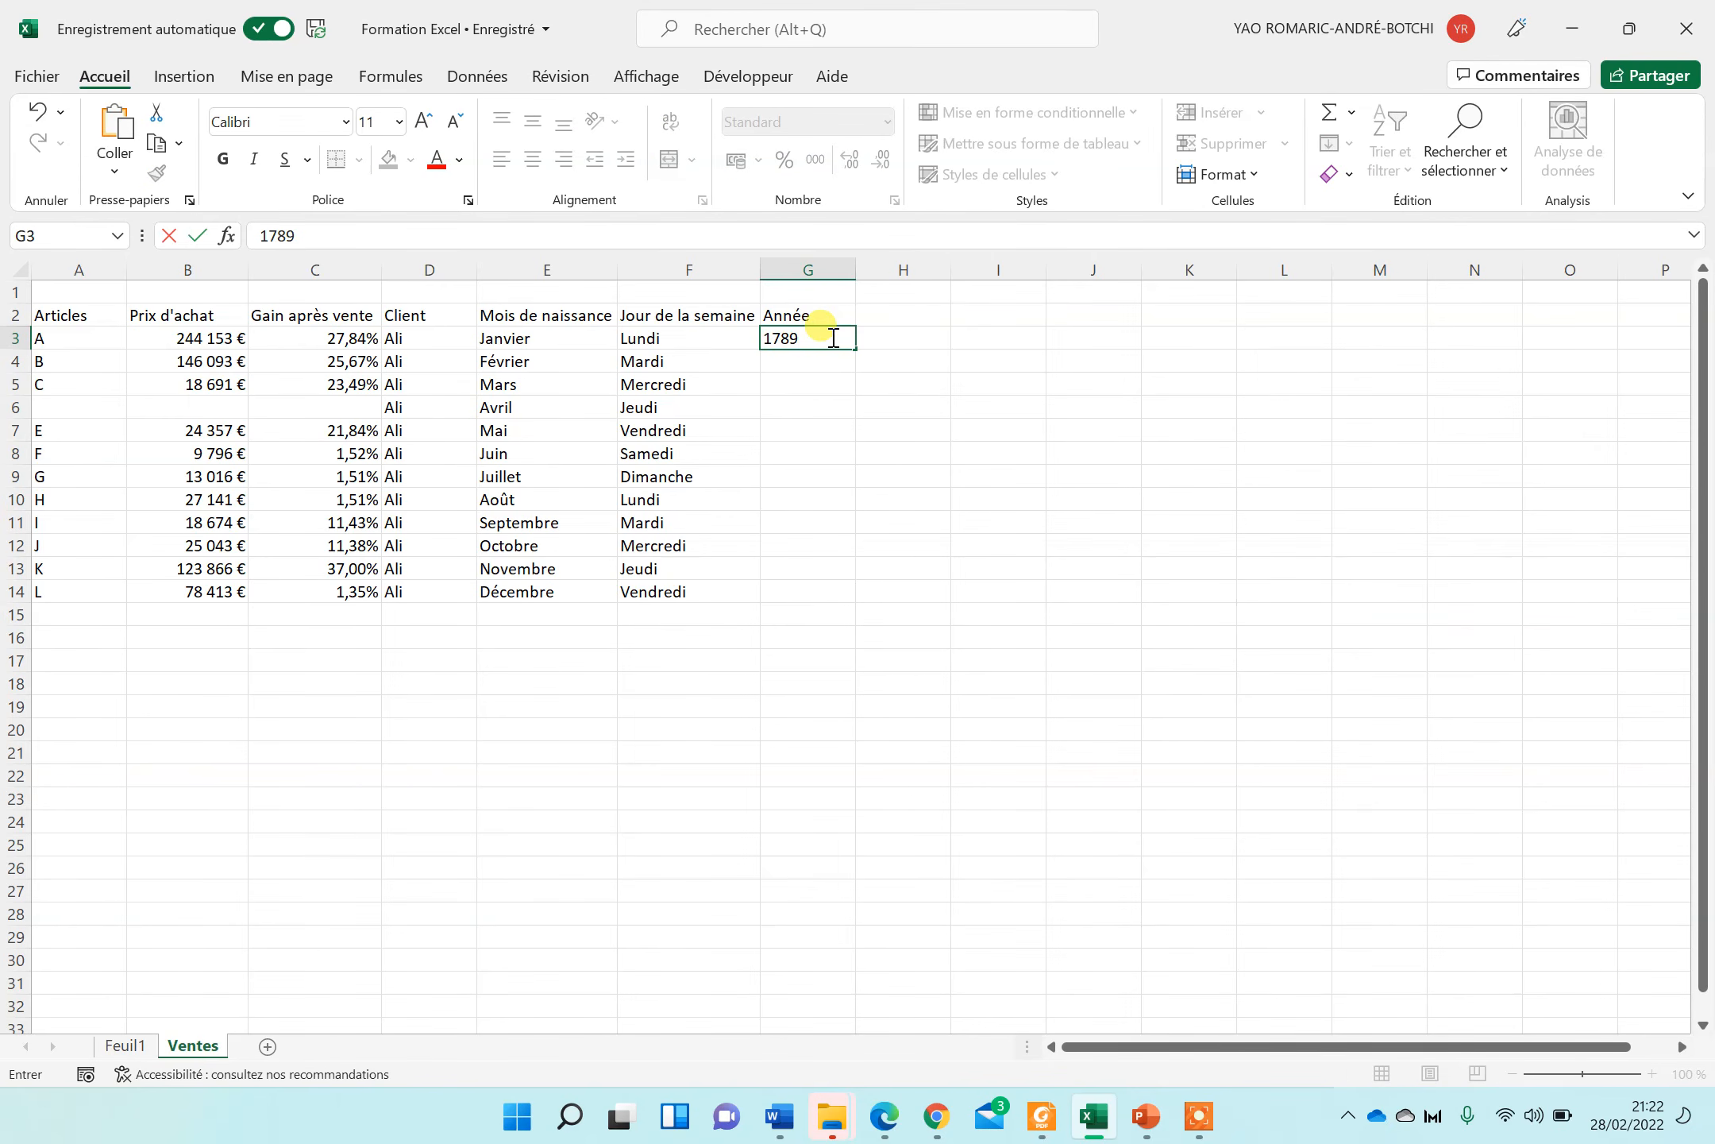
click(865, 409)
click(841, 341)
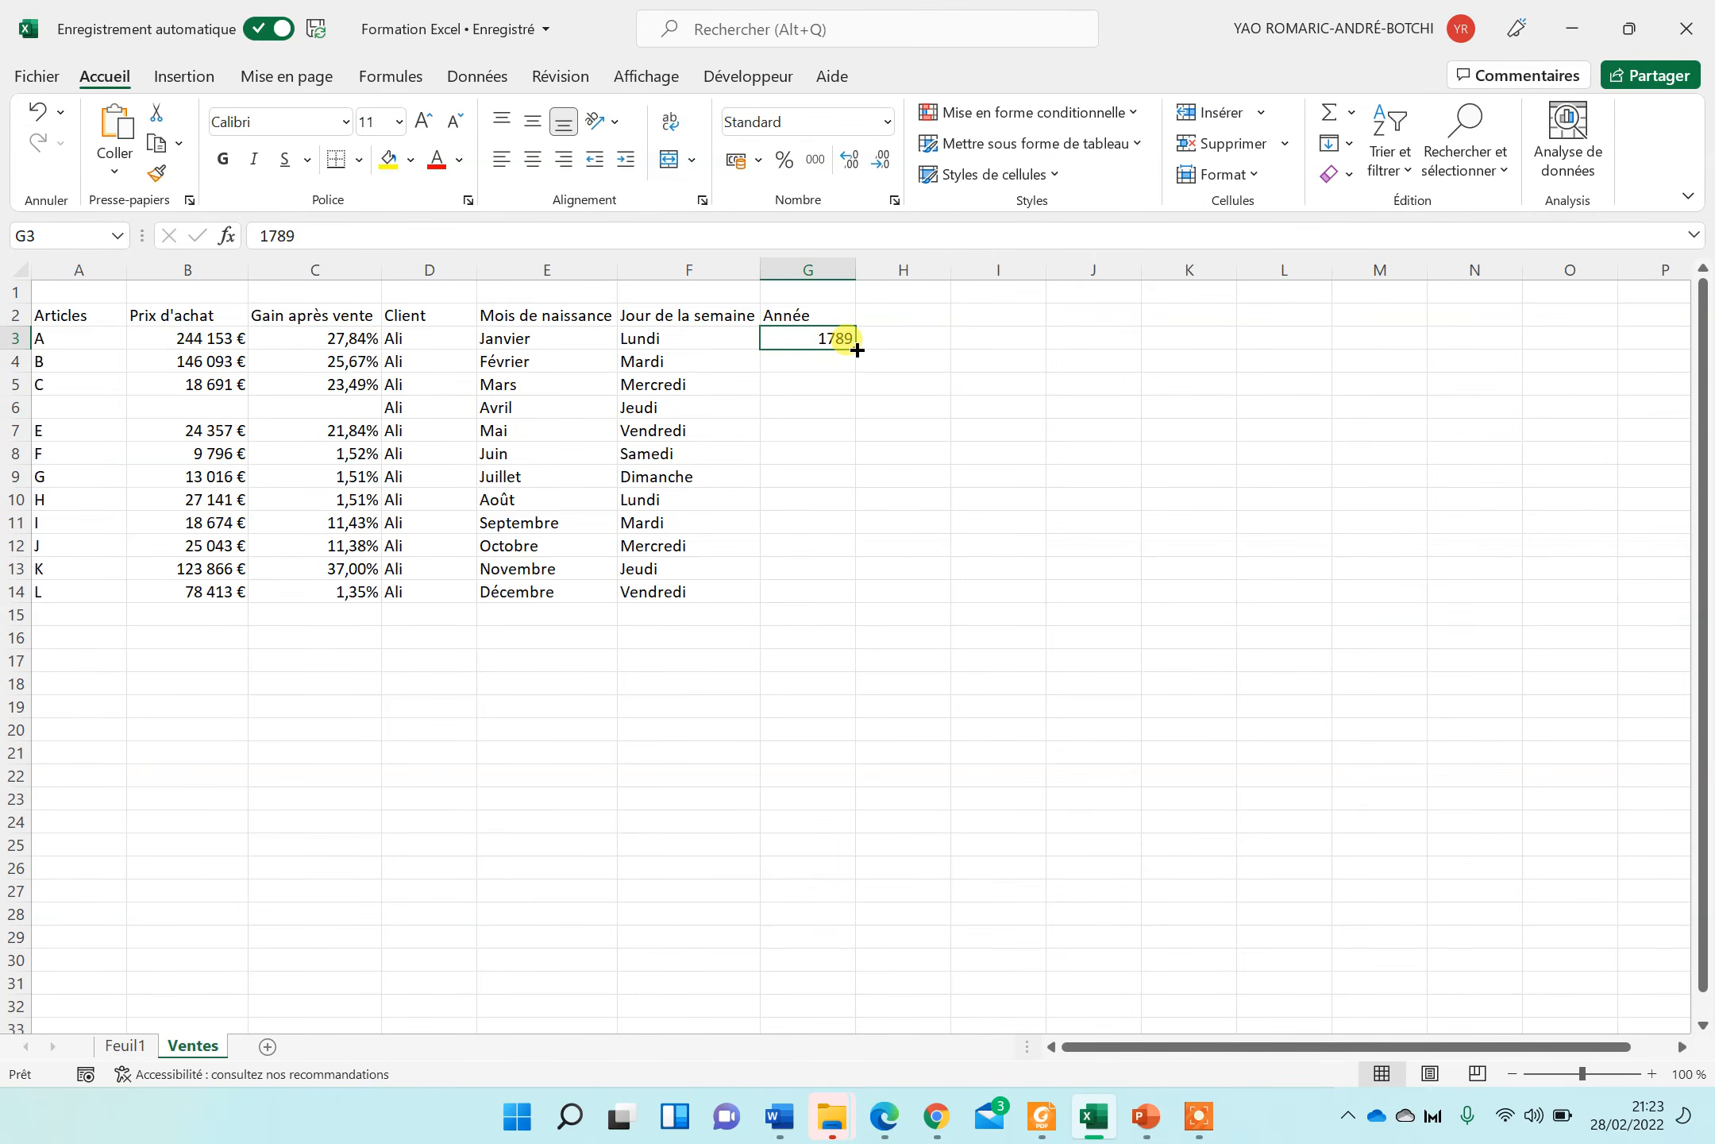
drag(853, 351, 825, 573)
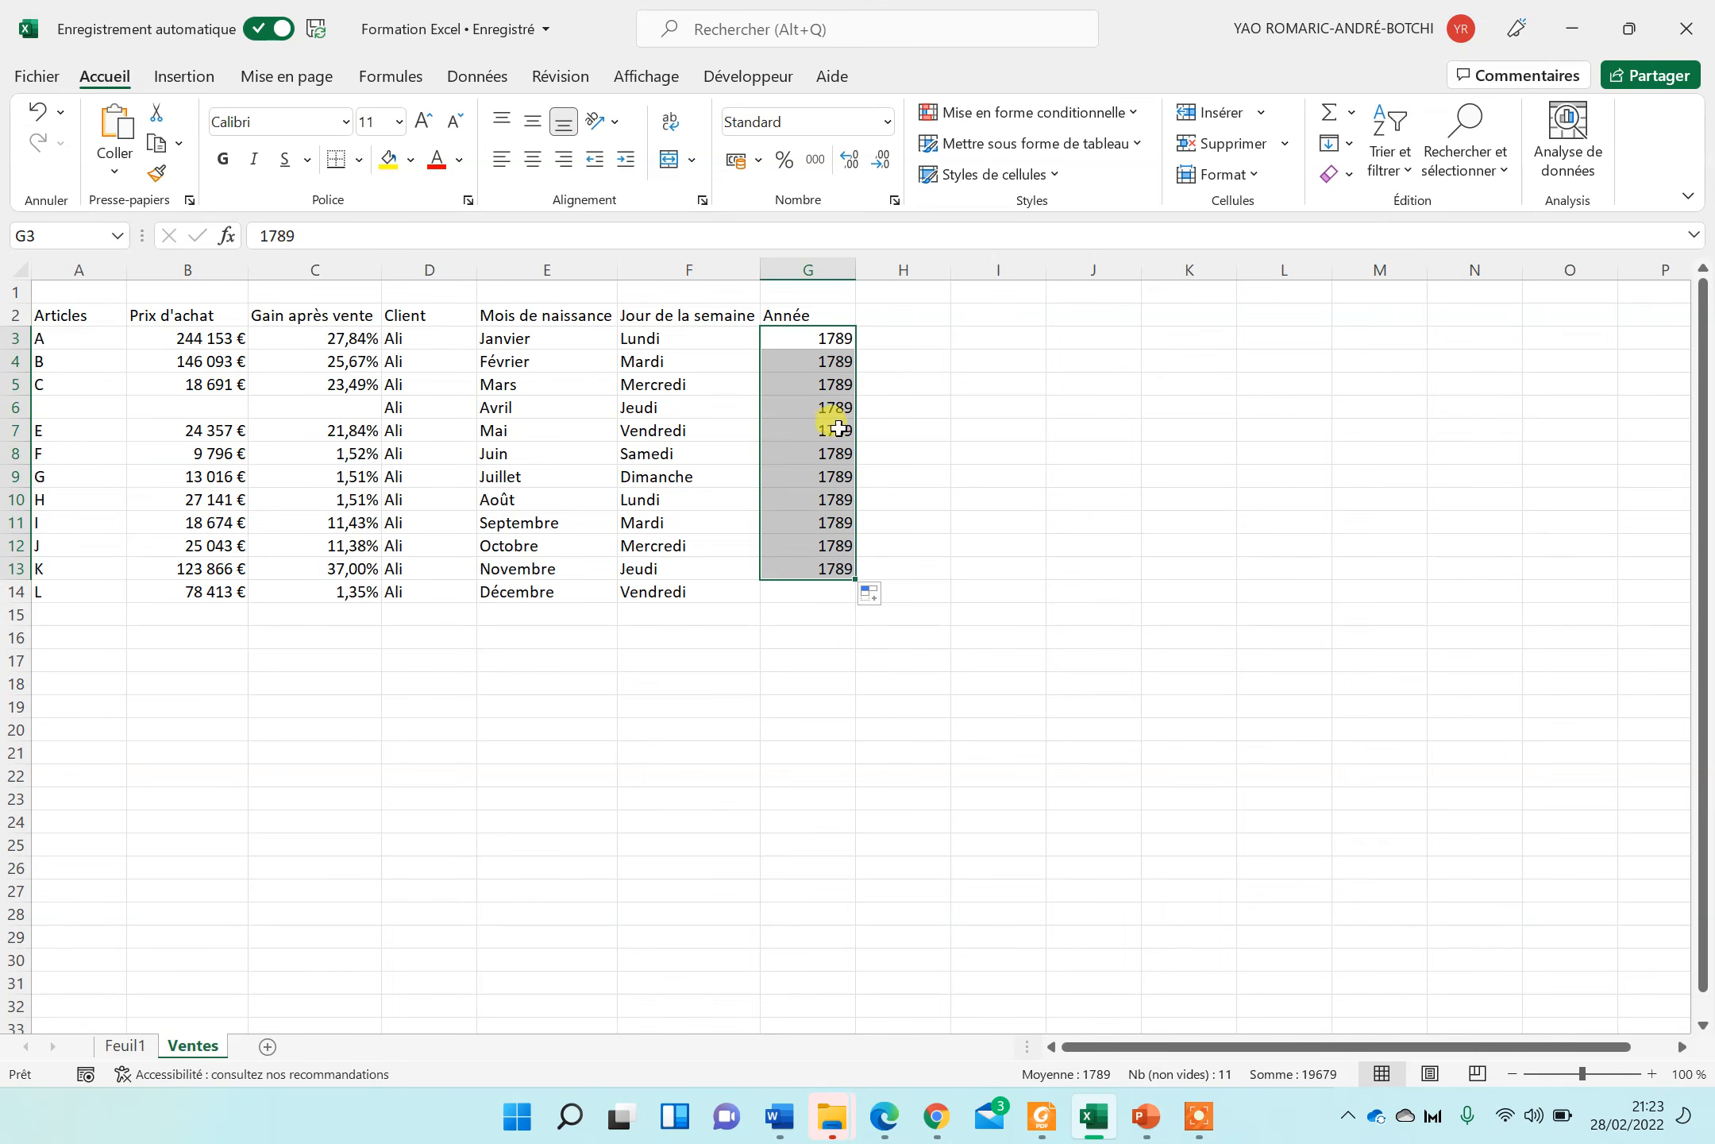
Step: Clear the contents of G4:G13 in the Année column with Effacer le contenu
drag(827, 361, 818, 563)
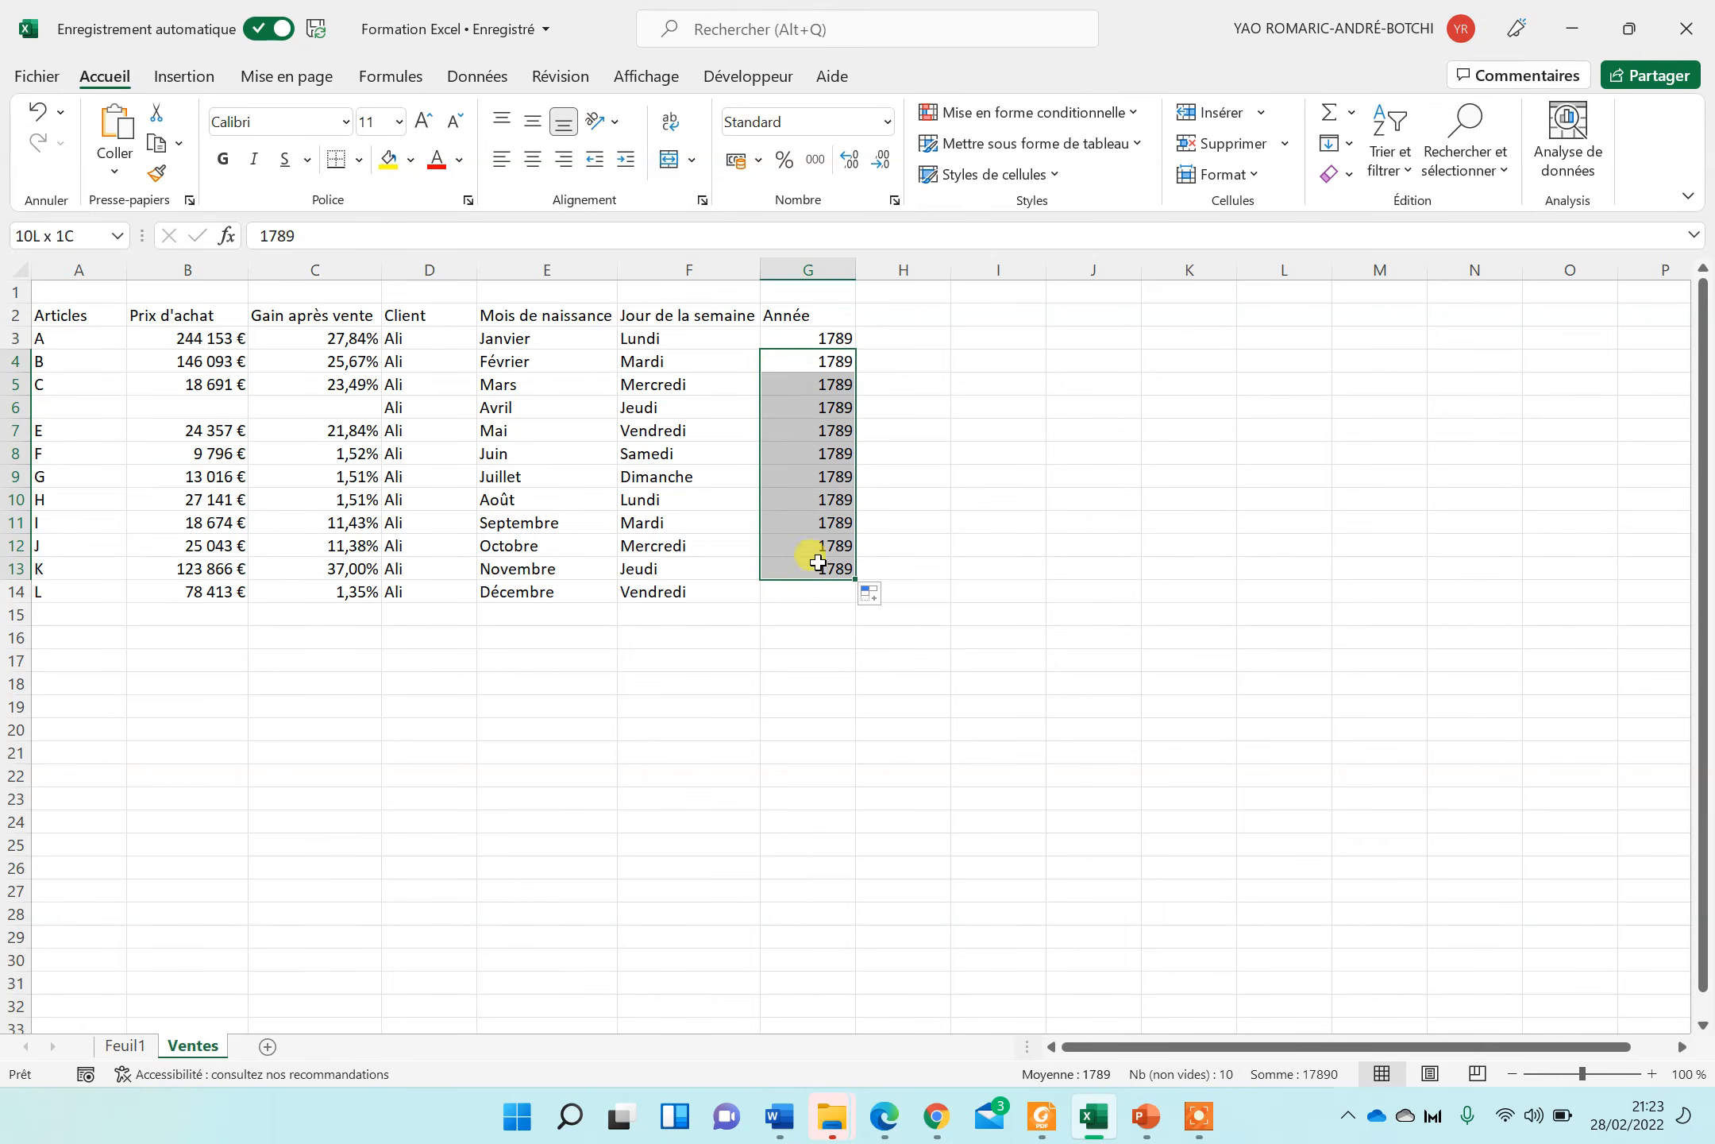
right_click(816, 486)
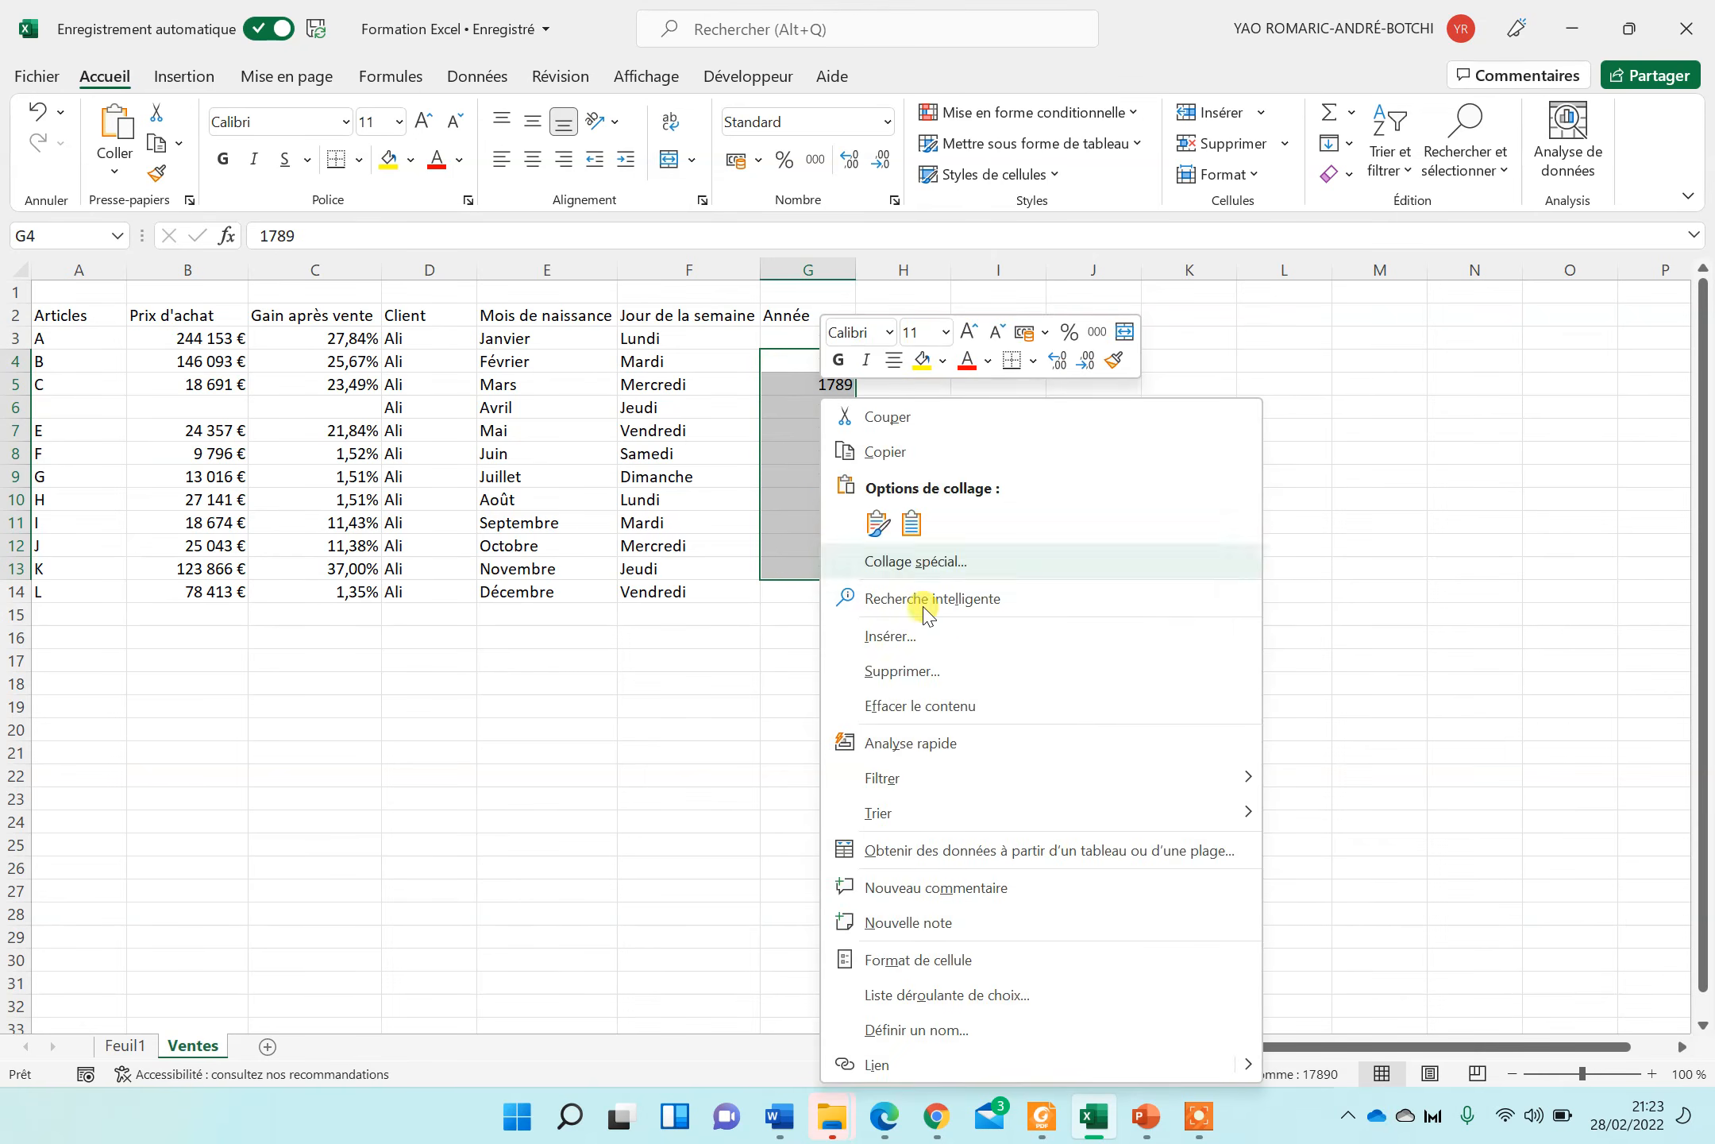
click(920, 706)
Step: Enter 1790 in cell G4, autofill the year series from G3:G4 down to G14, and deselect the range
click(816, 366)
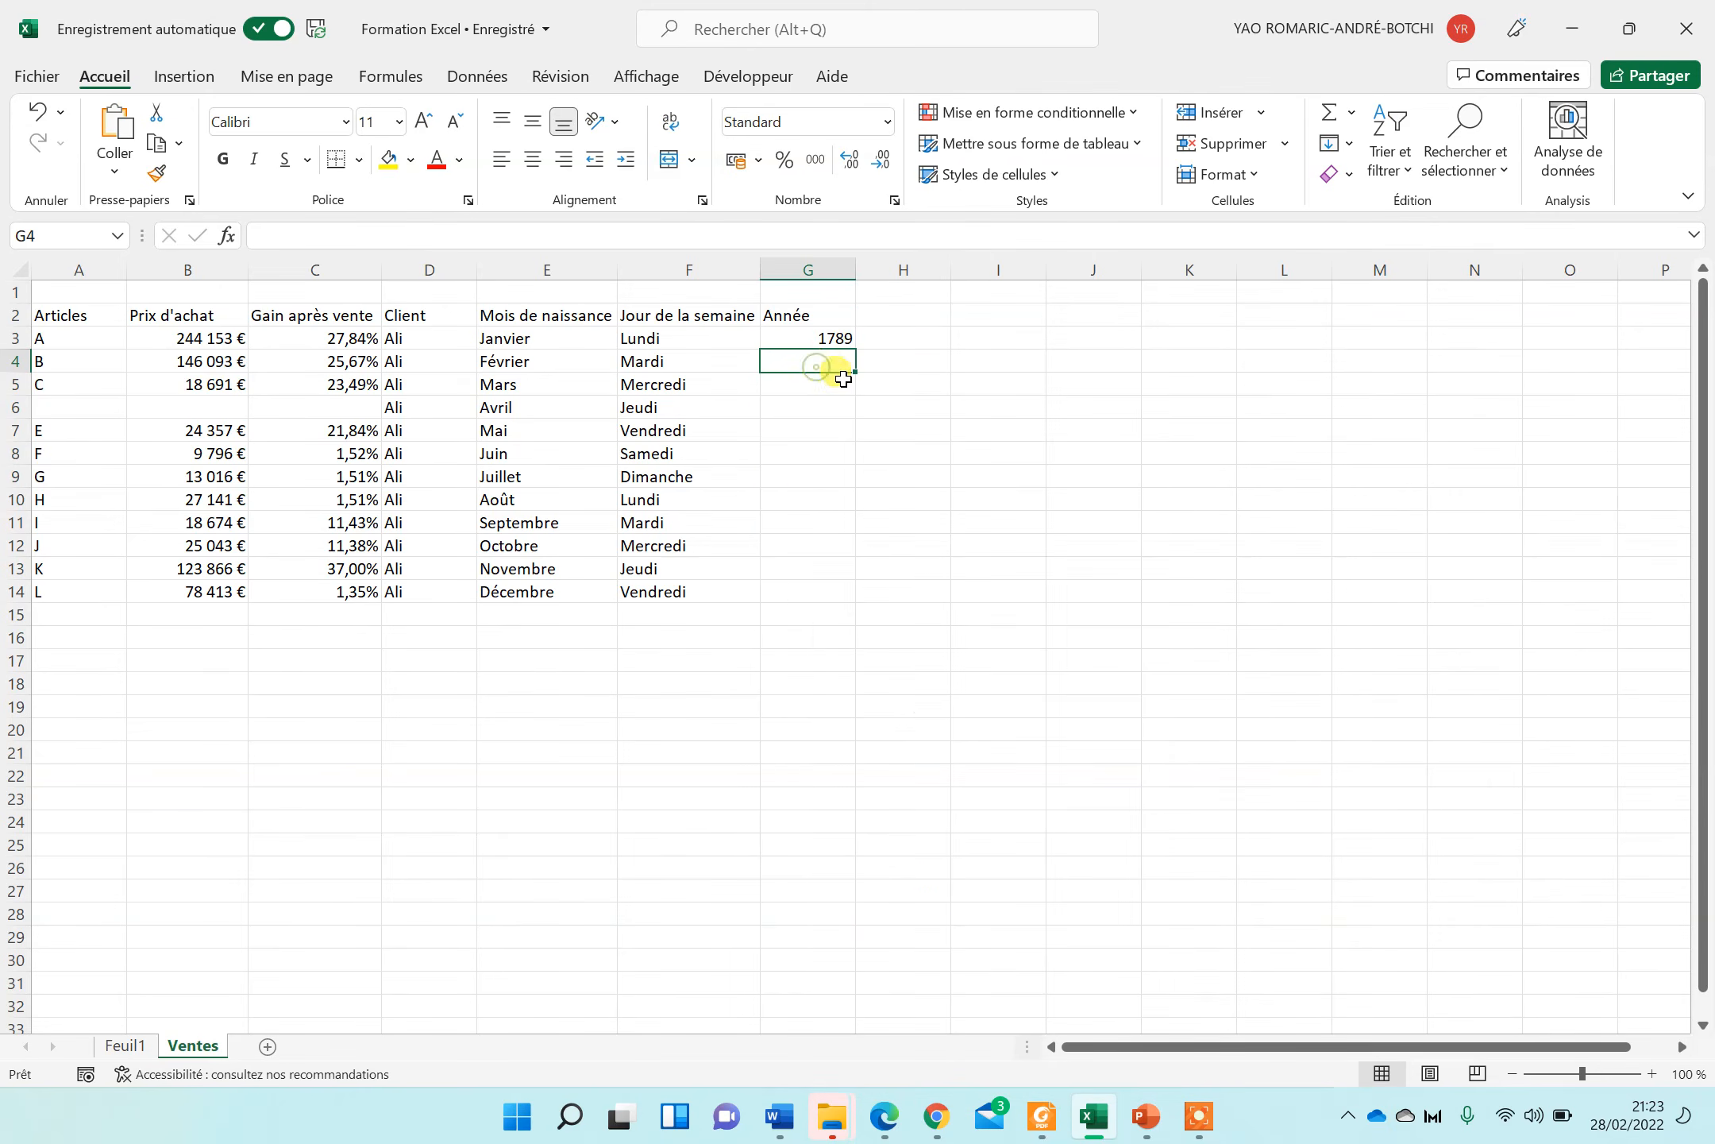
double_click(838, 359)
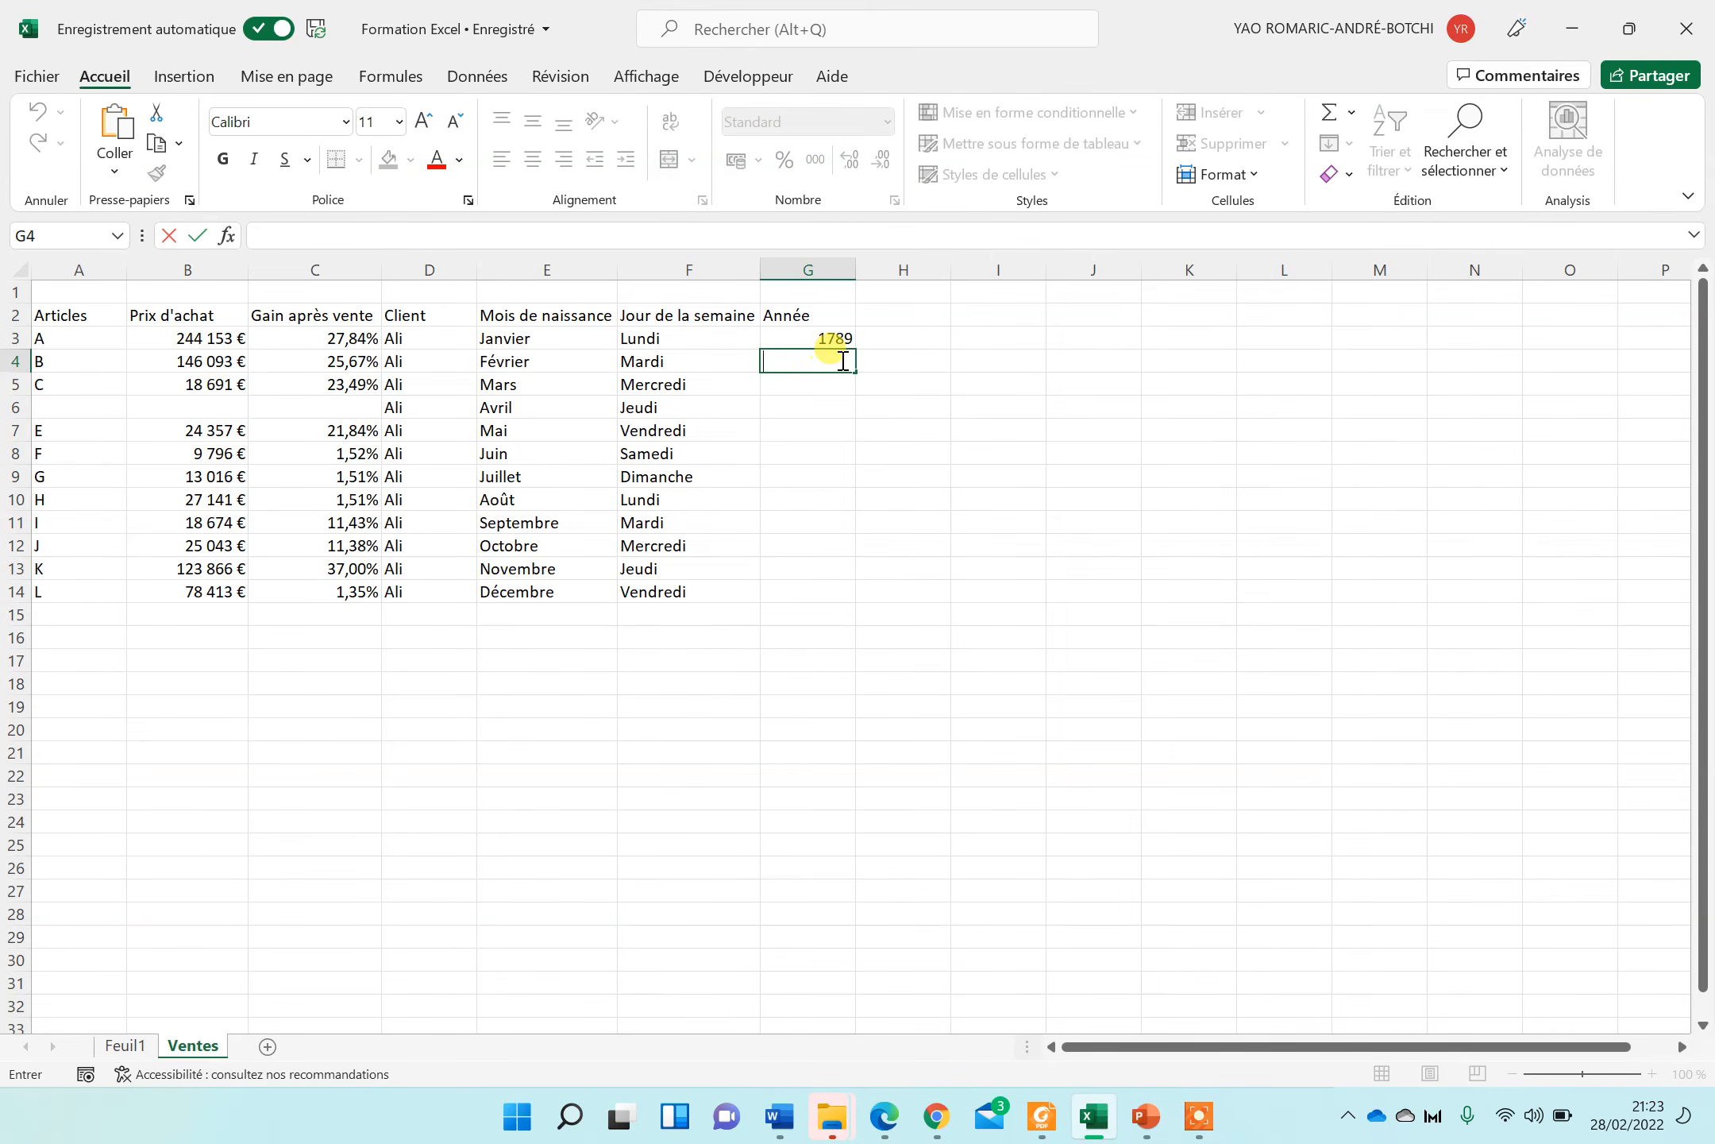
text(1790)
drag(831, 334, 865, 598)
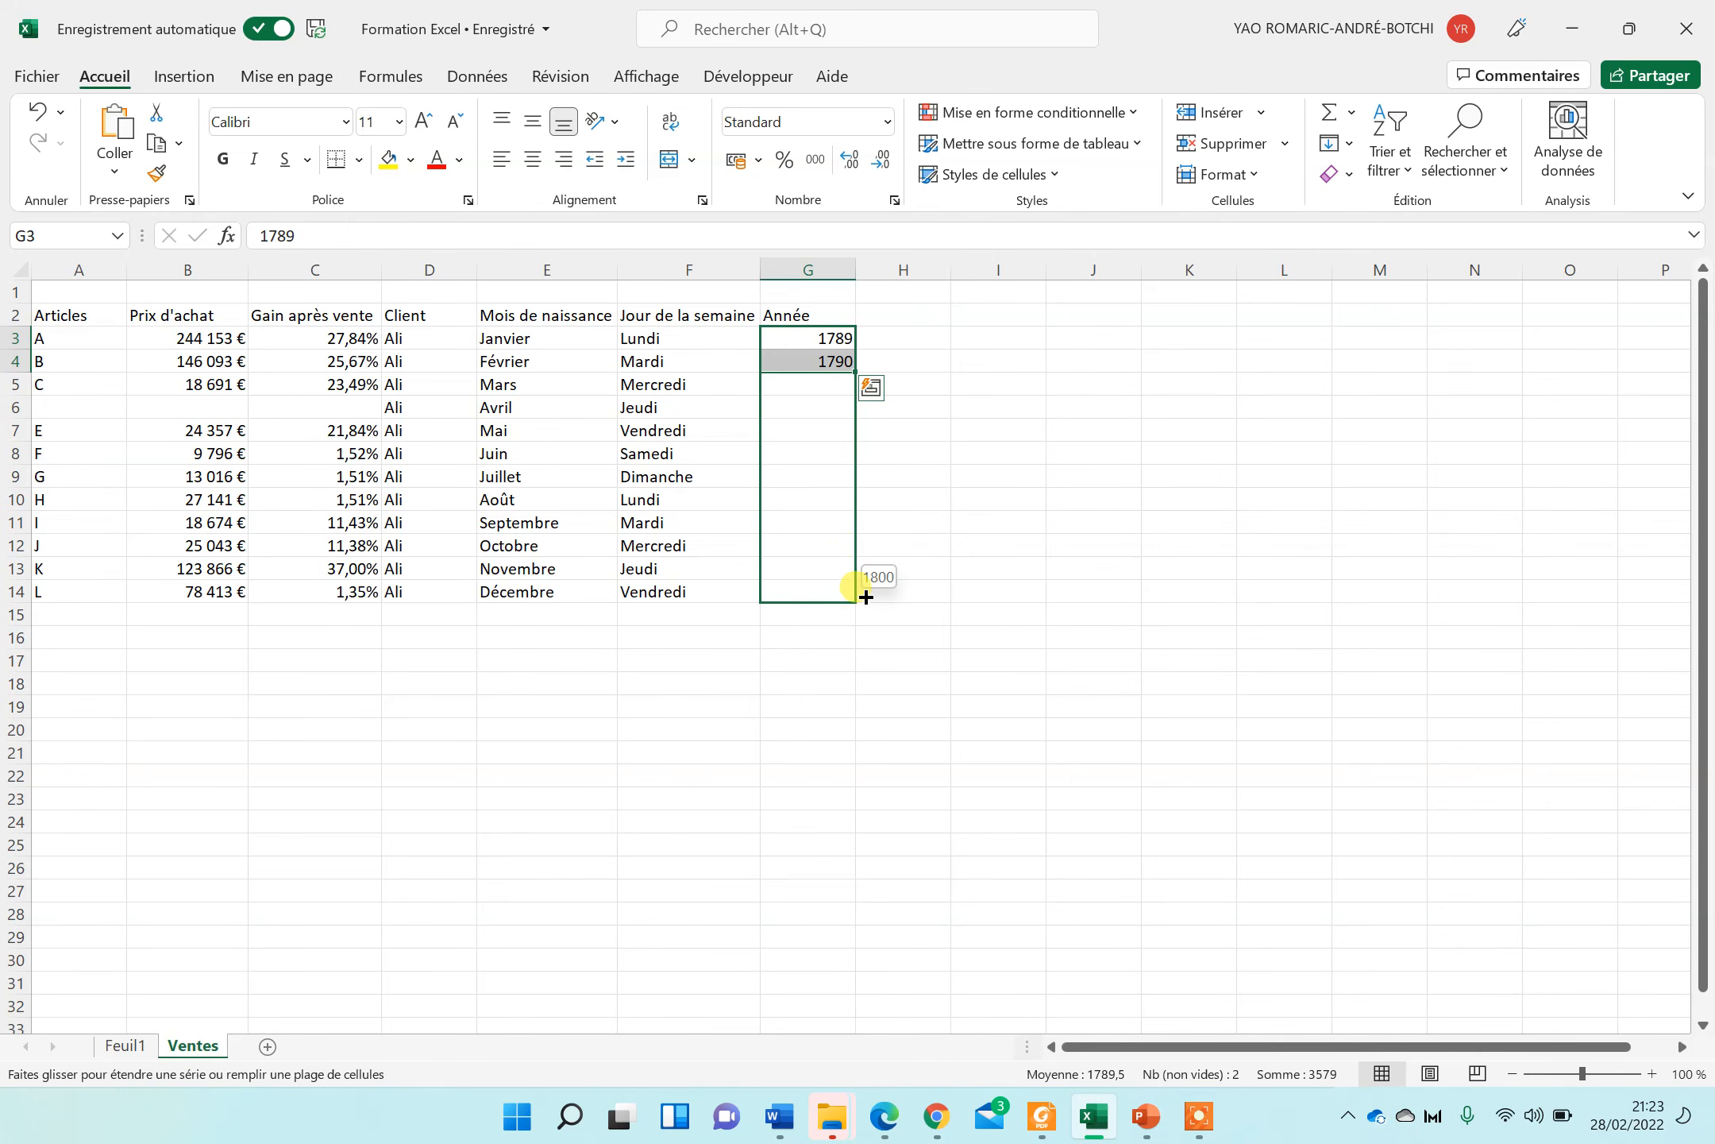
drag(869, 597, 868, 596)
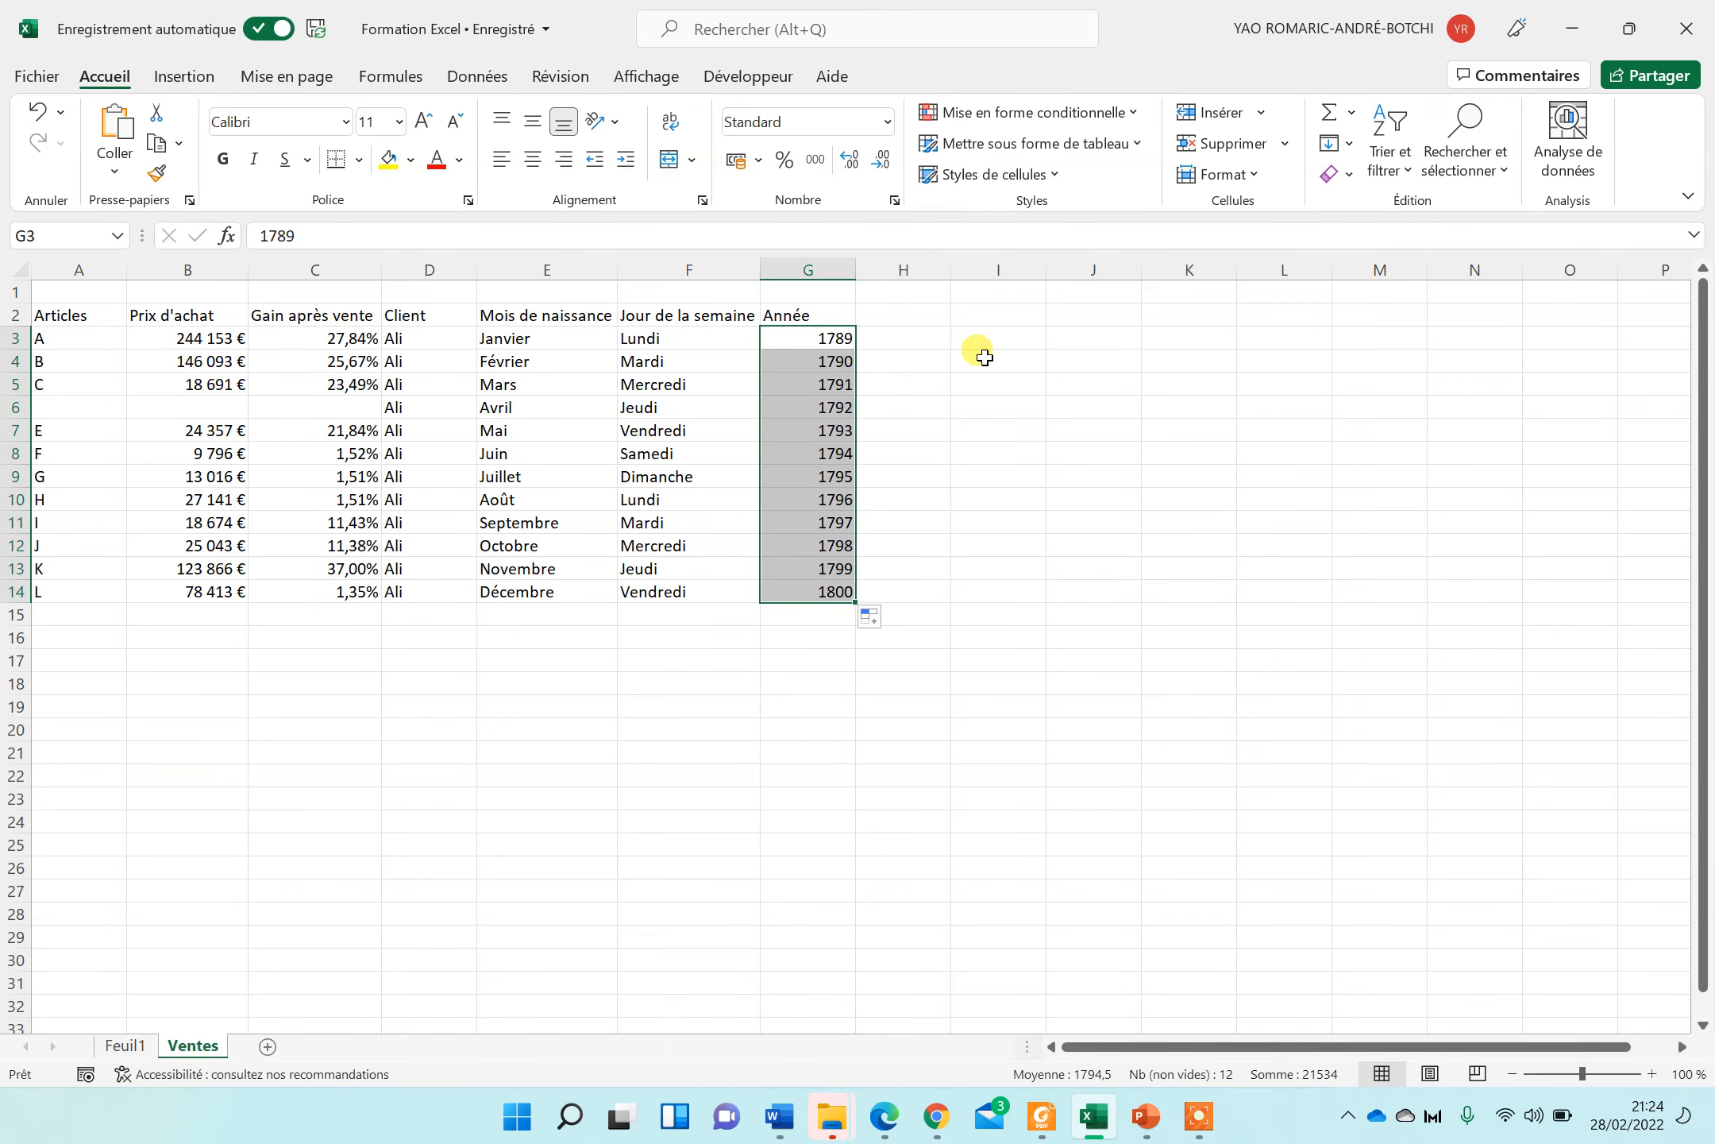
click(987, 338)
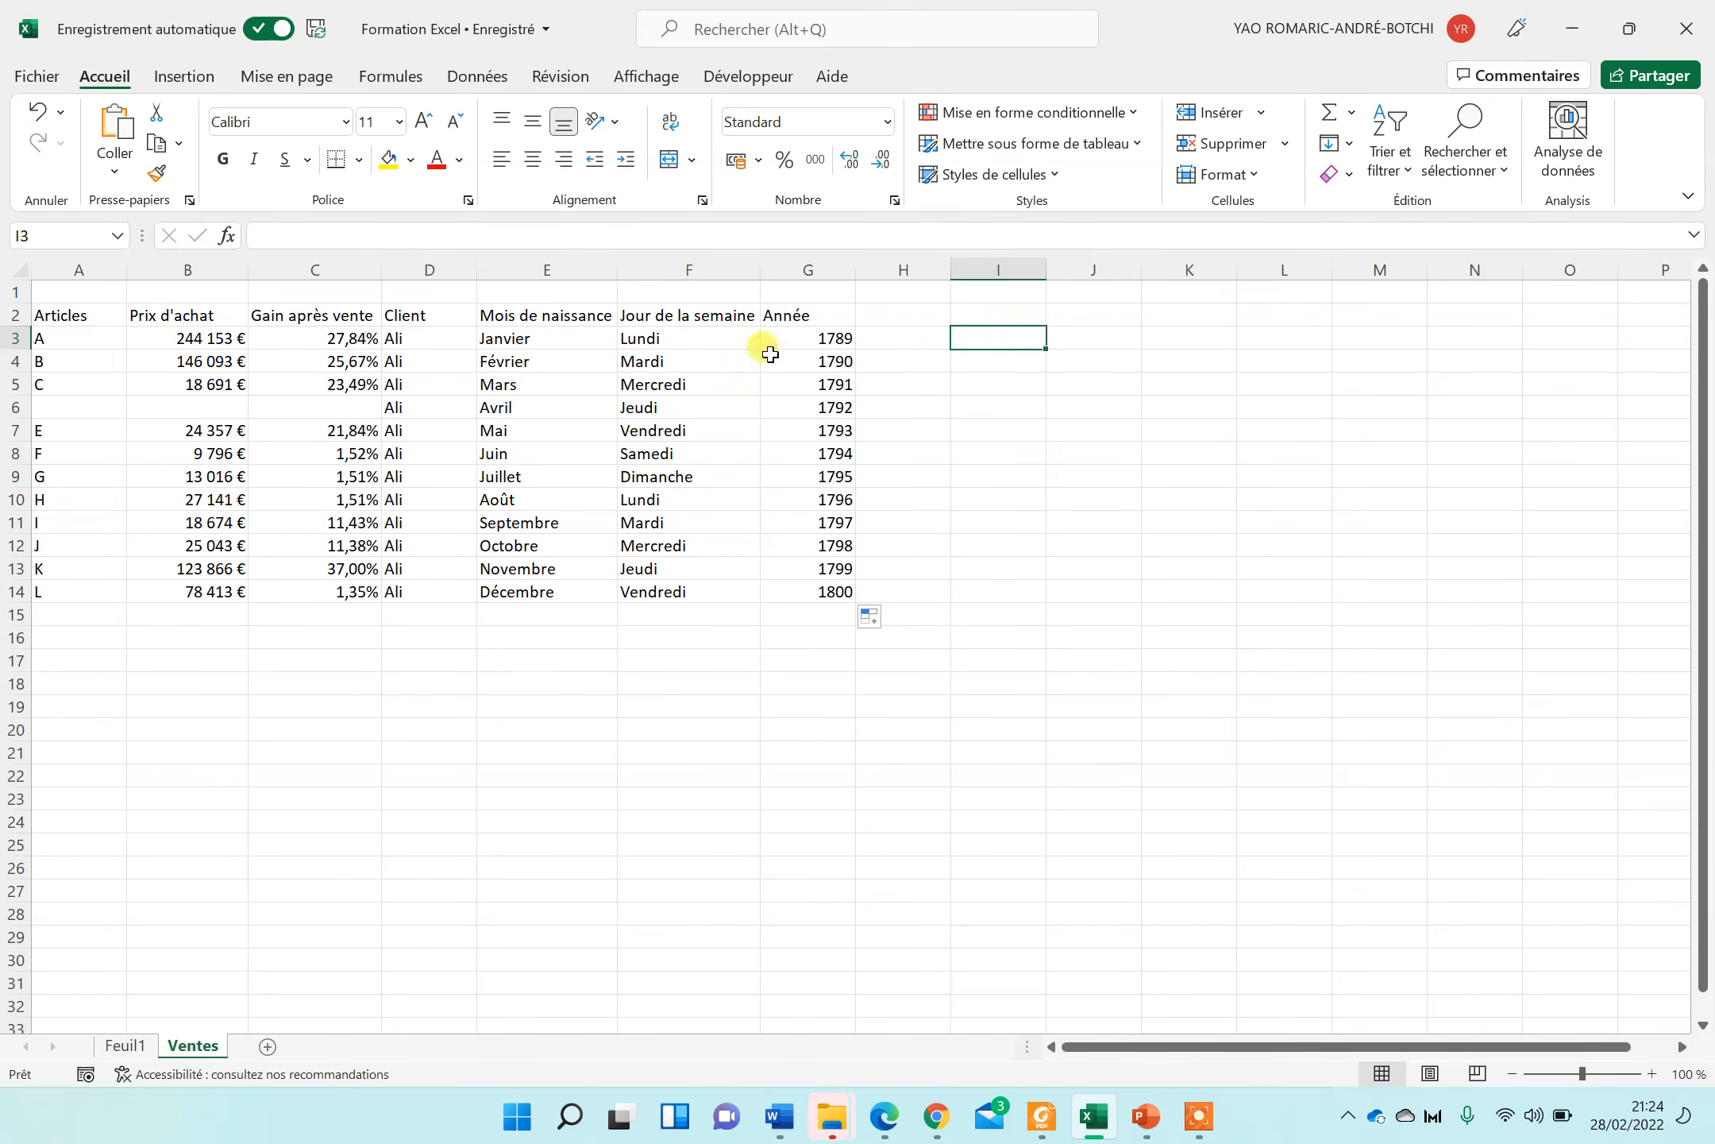
Step: Clear the contents of E4:E14 in the Mois de naissance column with Effacer le contenu
drag(498, 363, 492, 593)
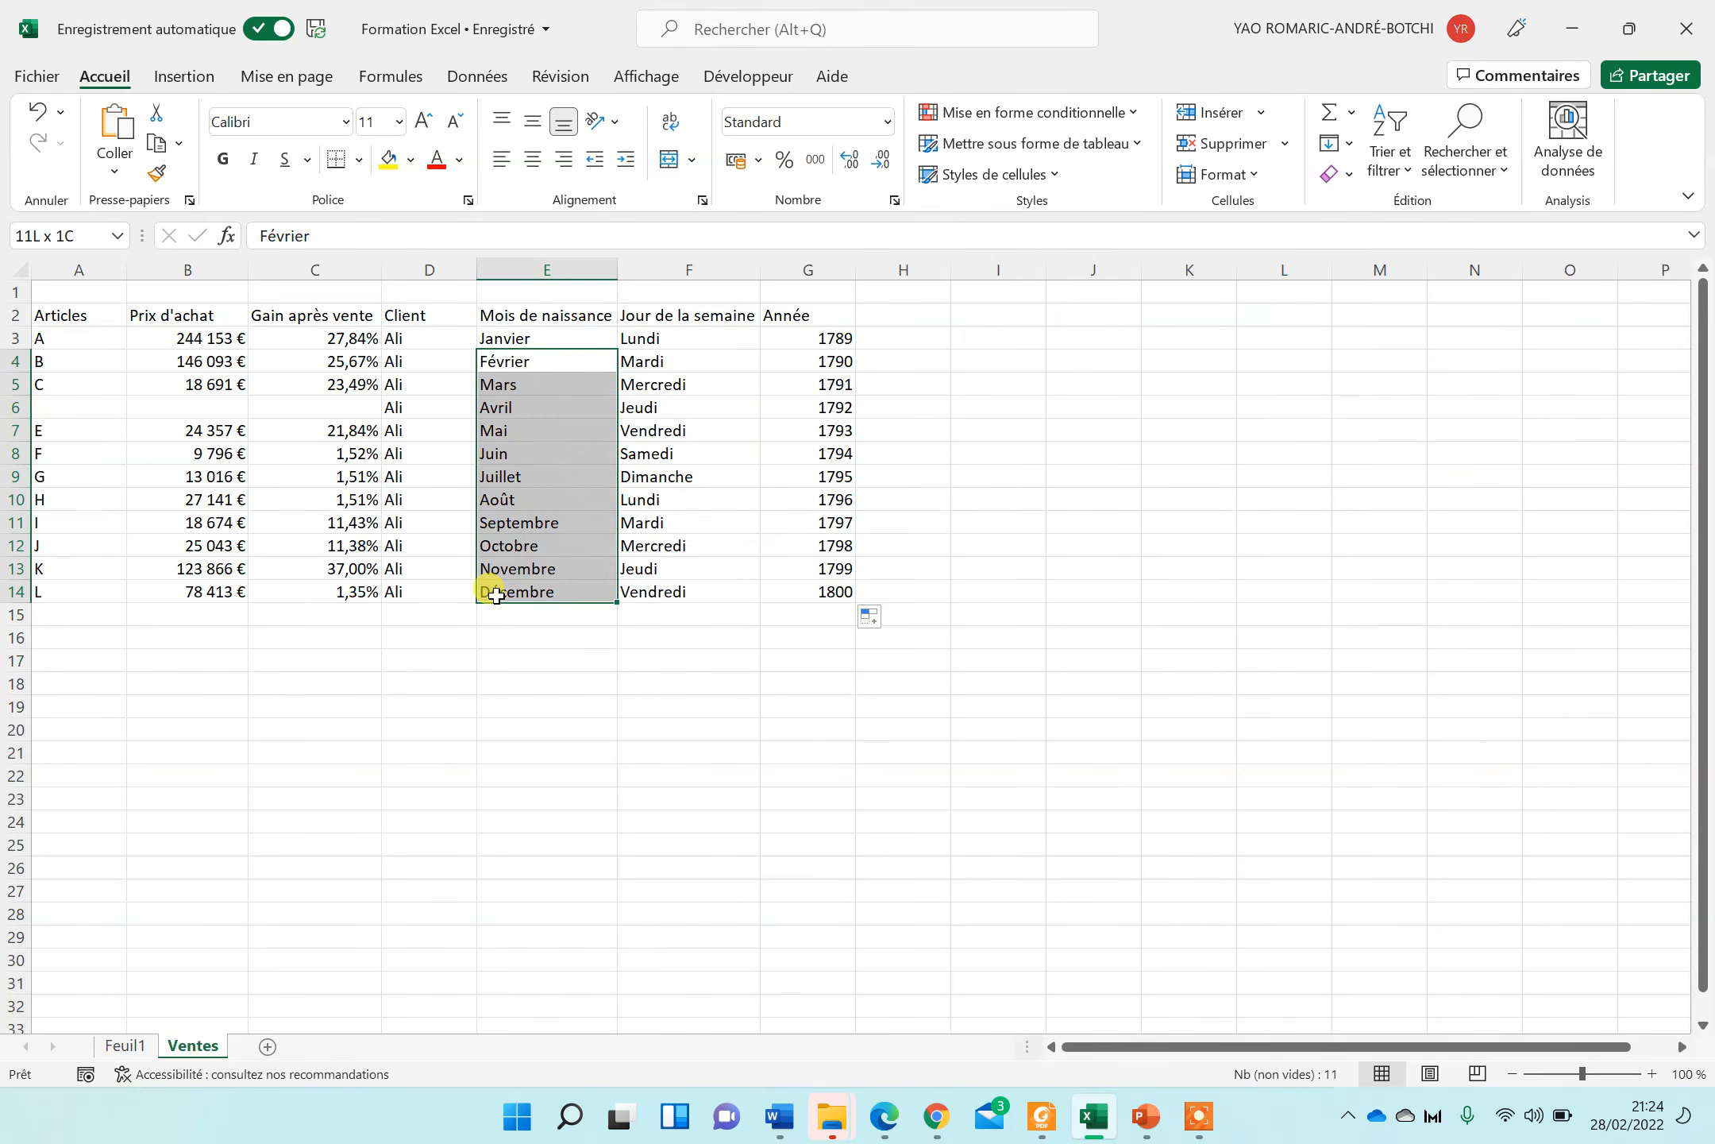
right_click(526, 429)
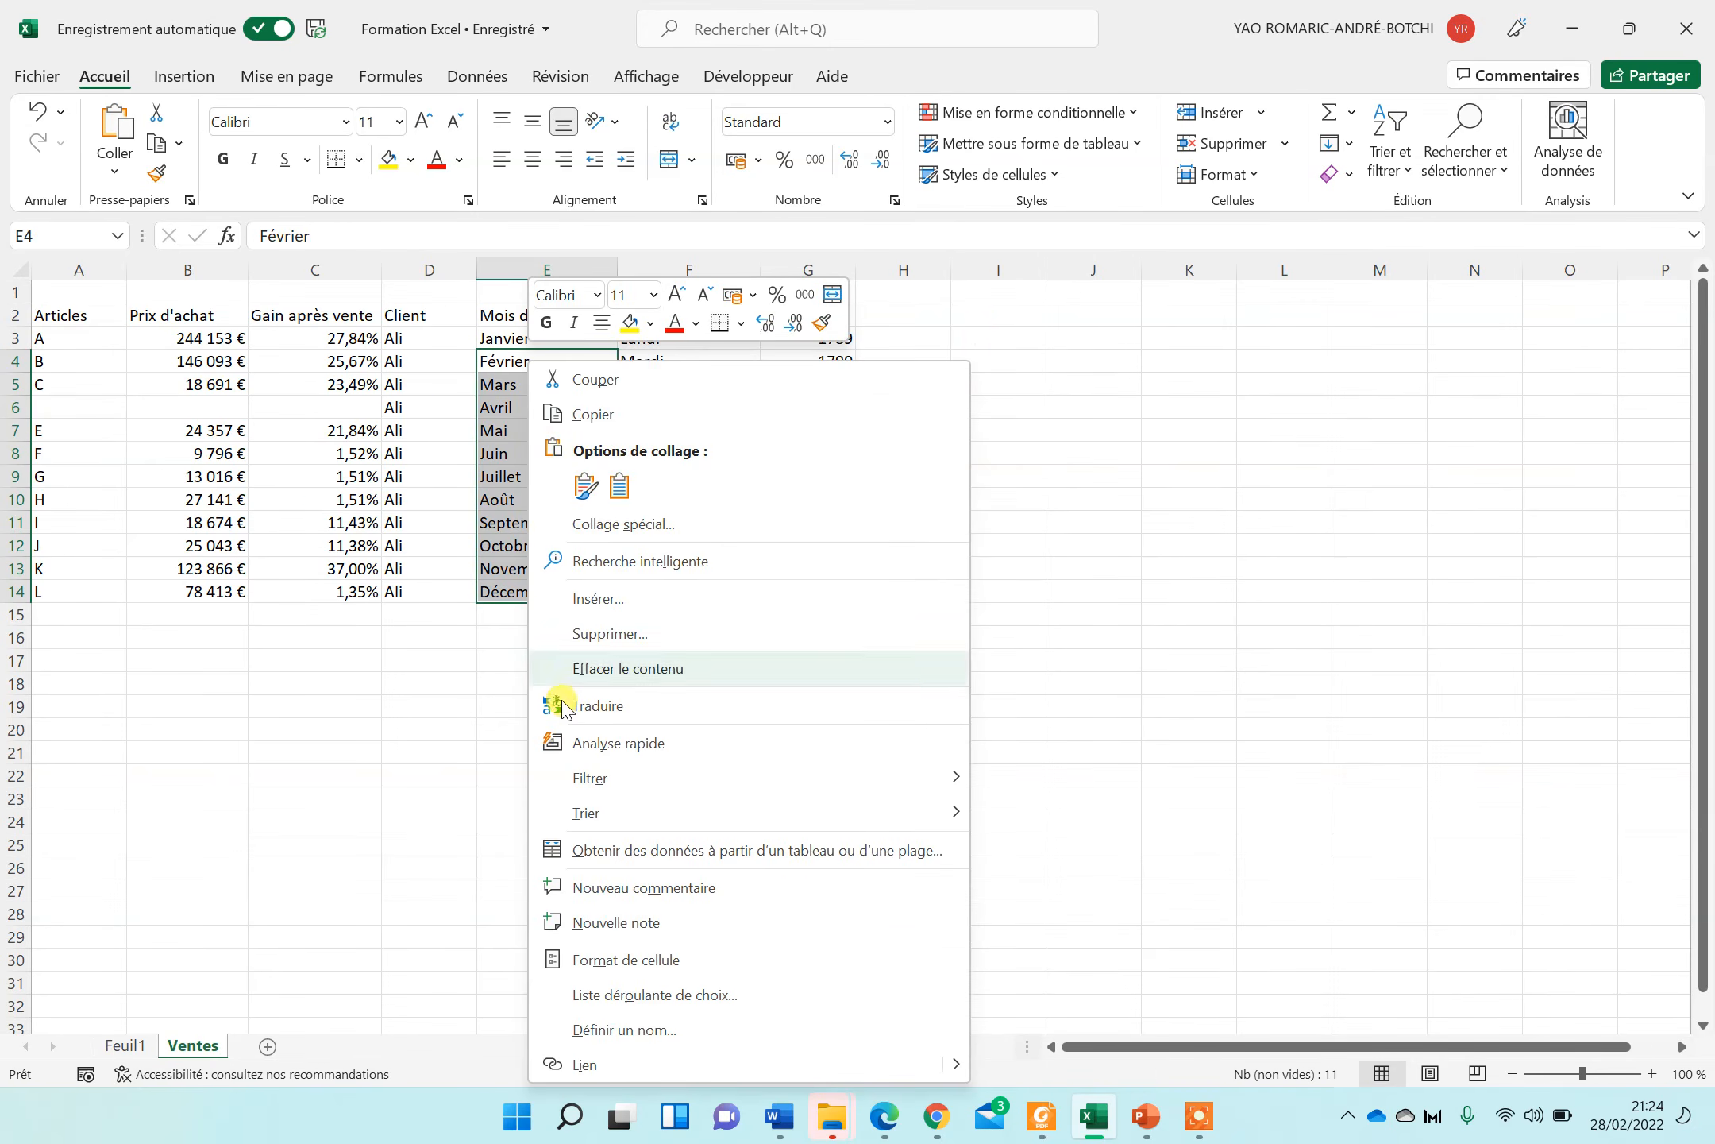
click(612, 668)
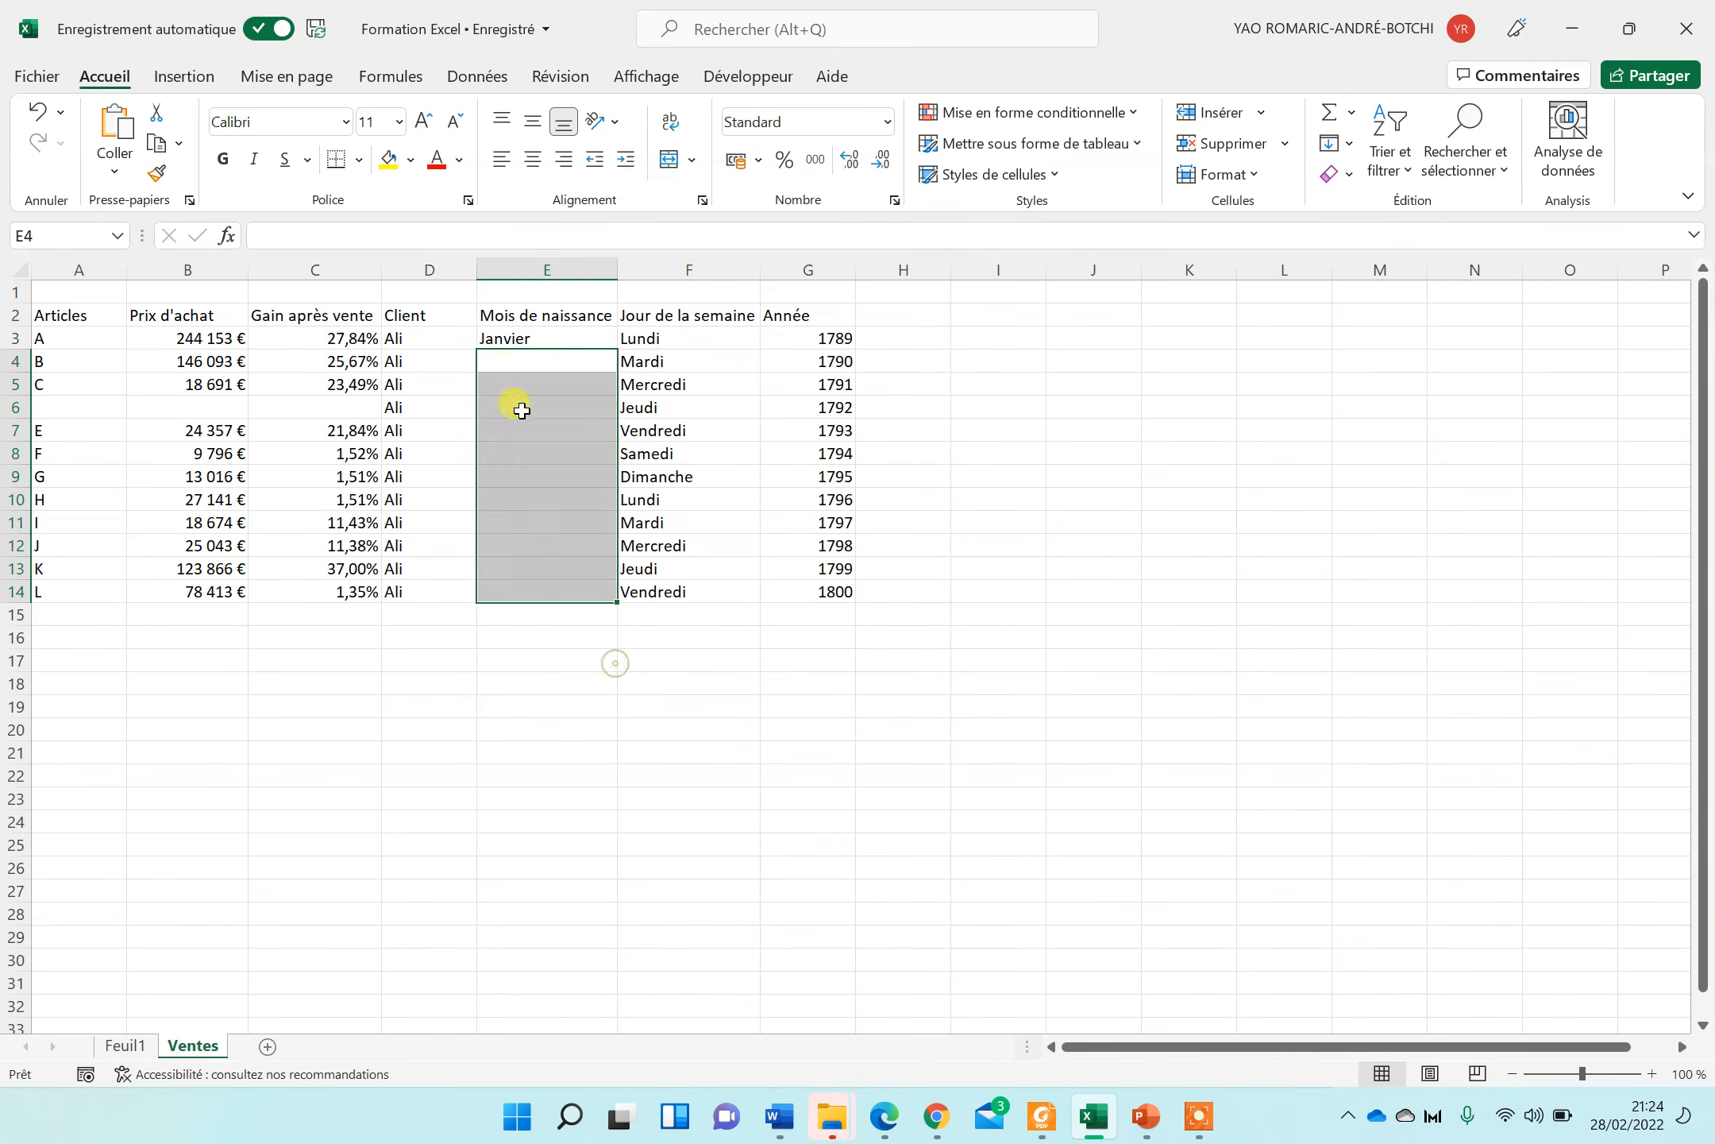
Step: Enter Janvier in cell E4 and autofill from E3:E4 down to E14 to repeat the same month
double_click(511, 363)
text(Janvier)
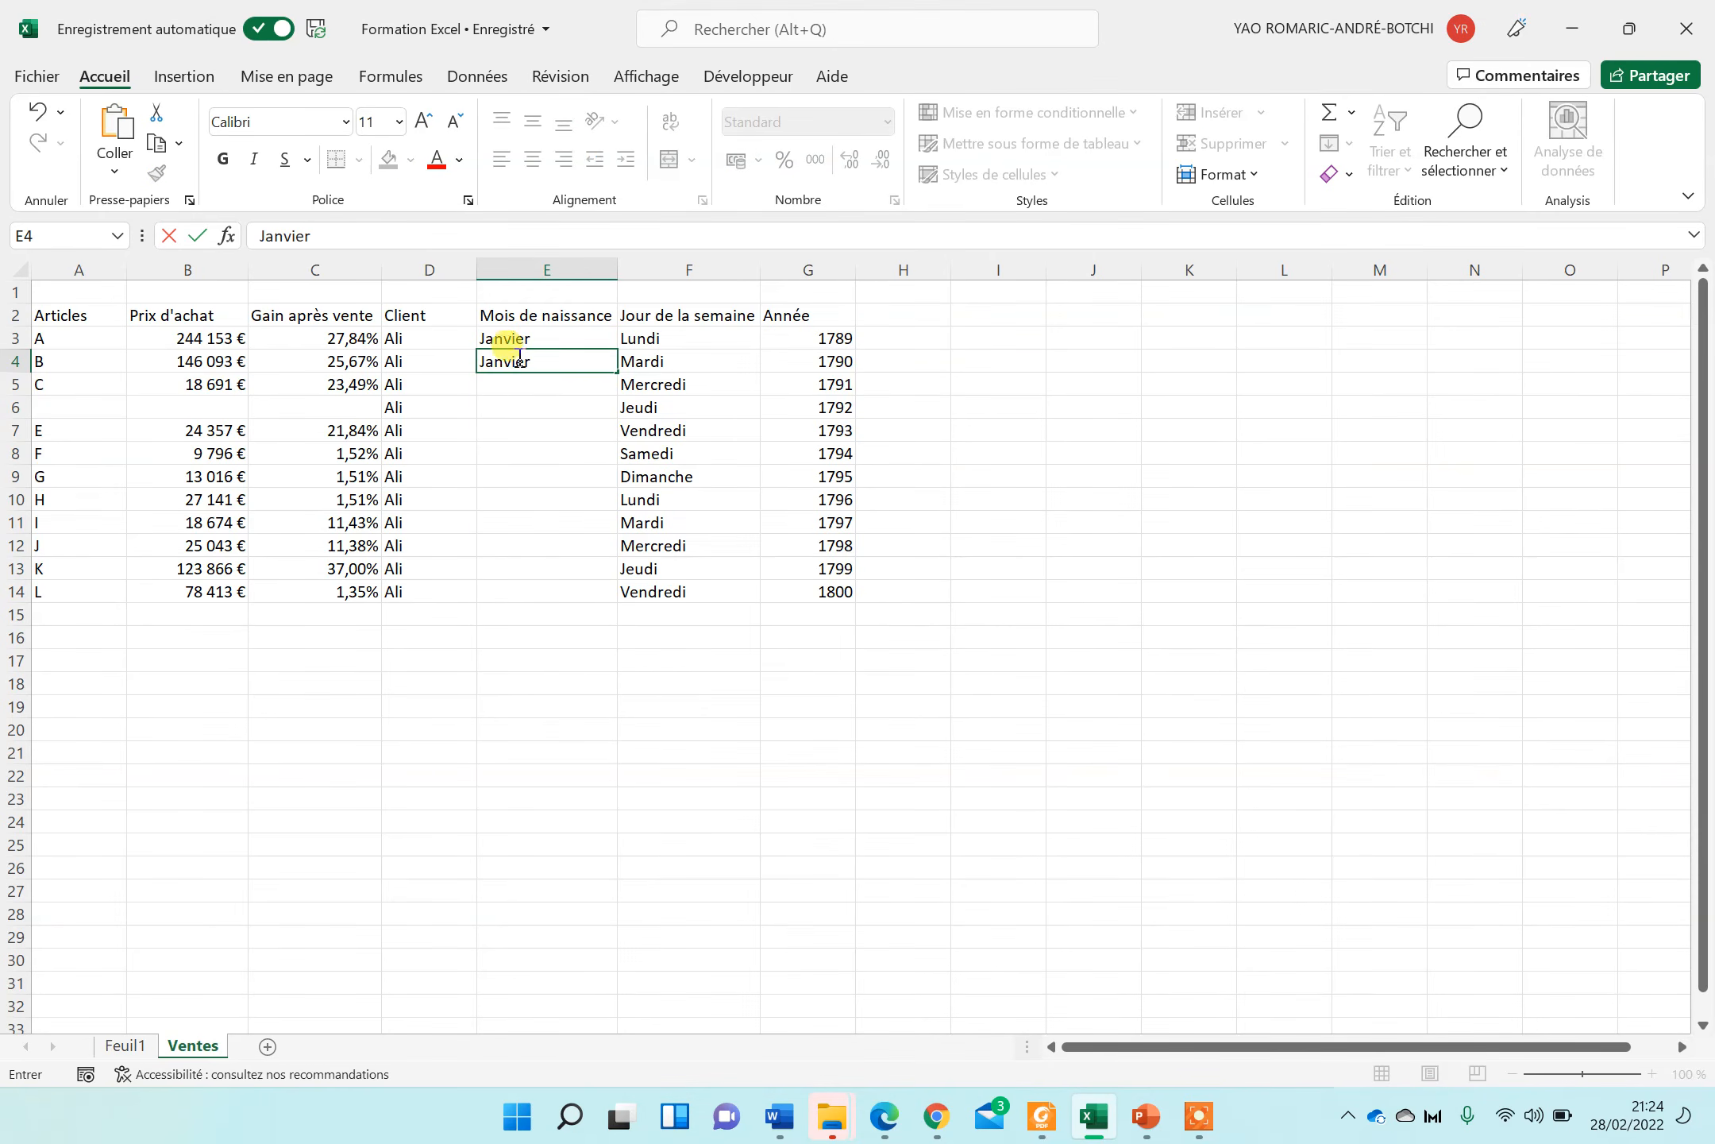
drag(536, 336, 538, 363)
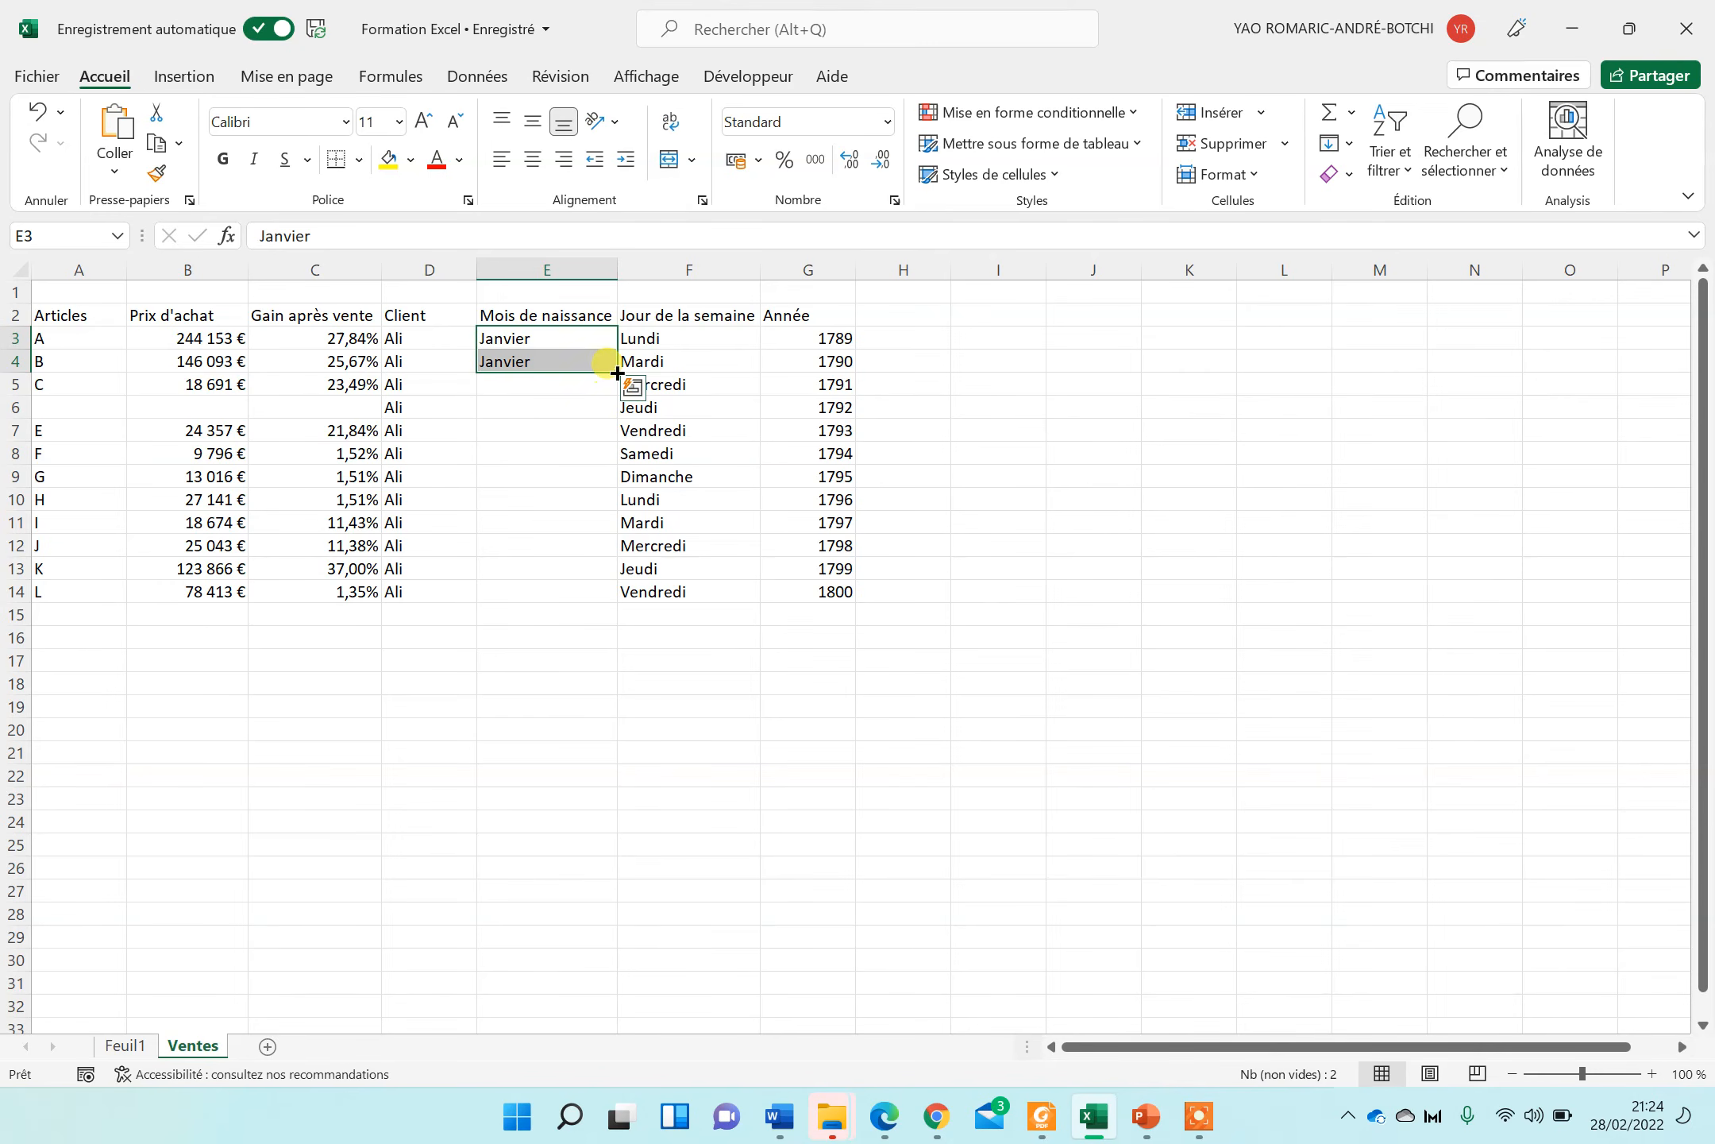
drag(618, 373, 606, 597)
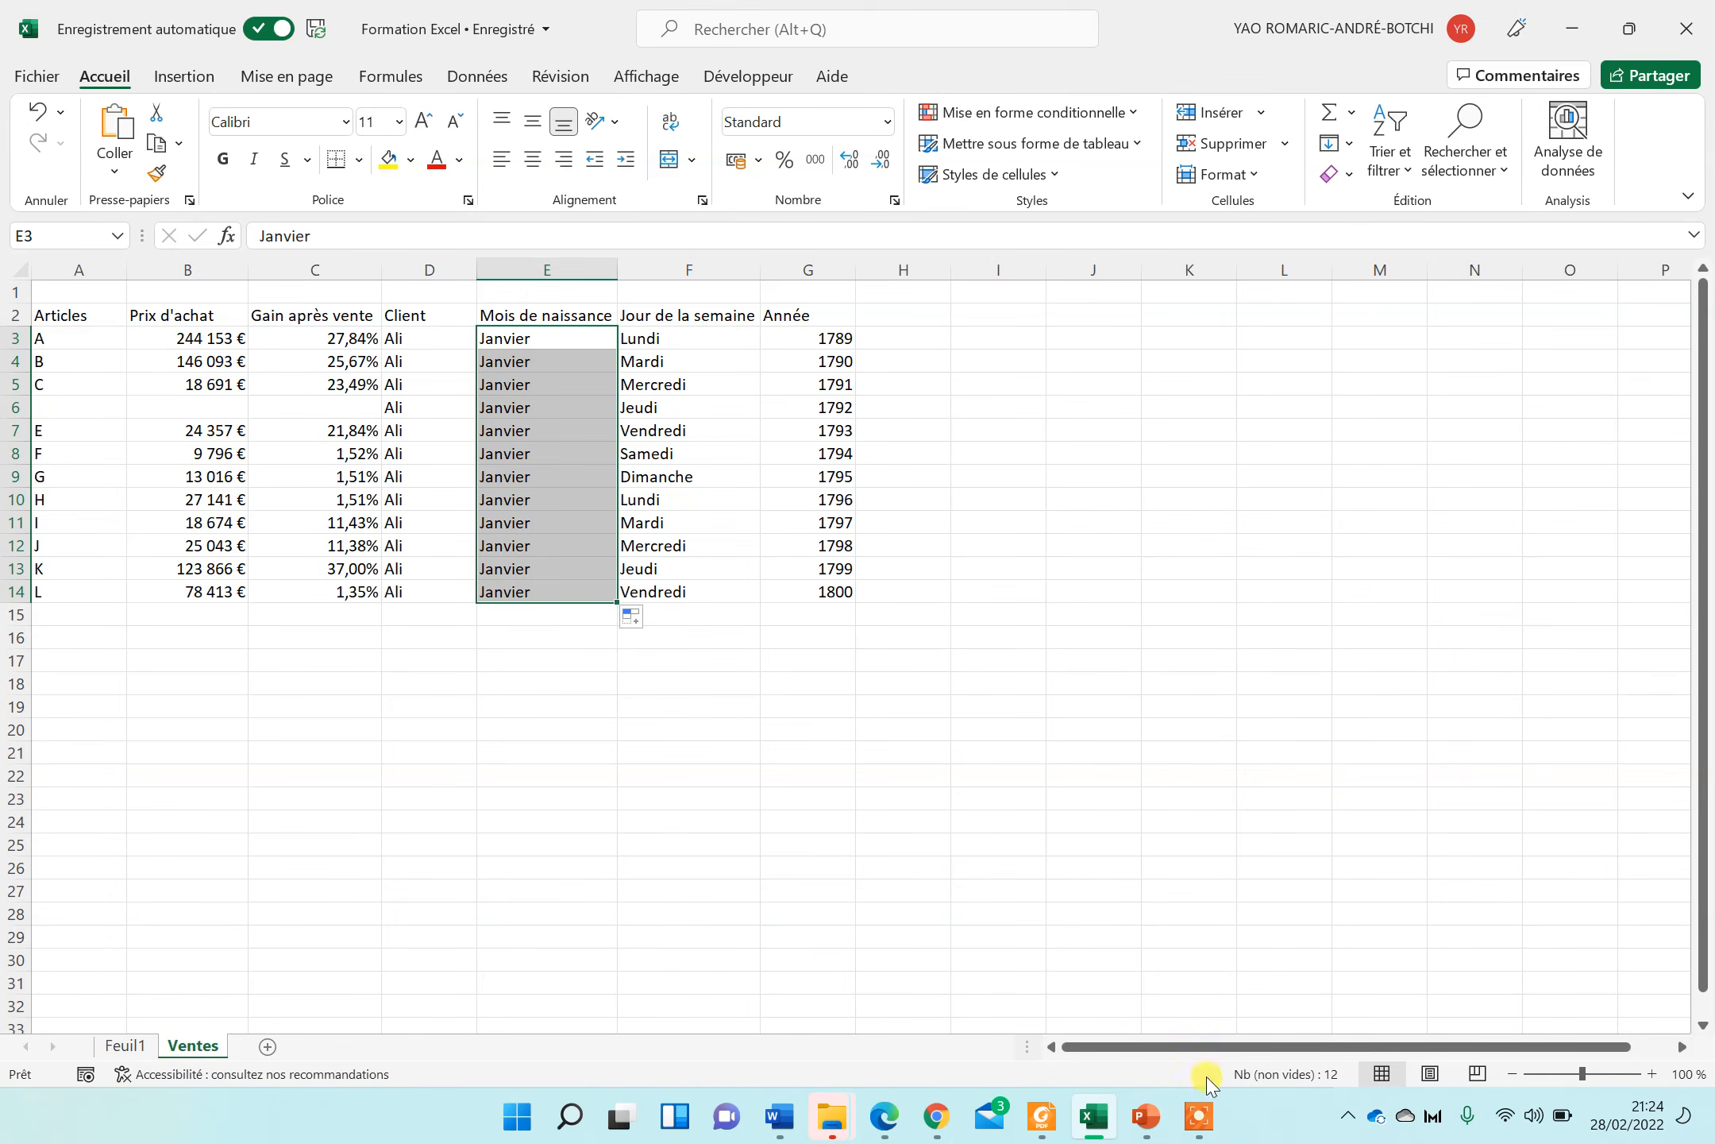
click(1199, 1115)
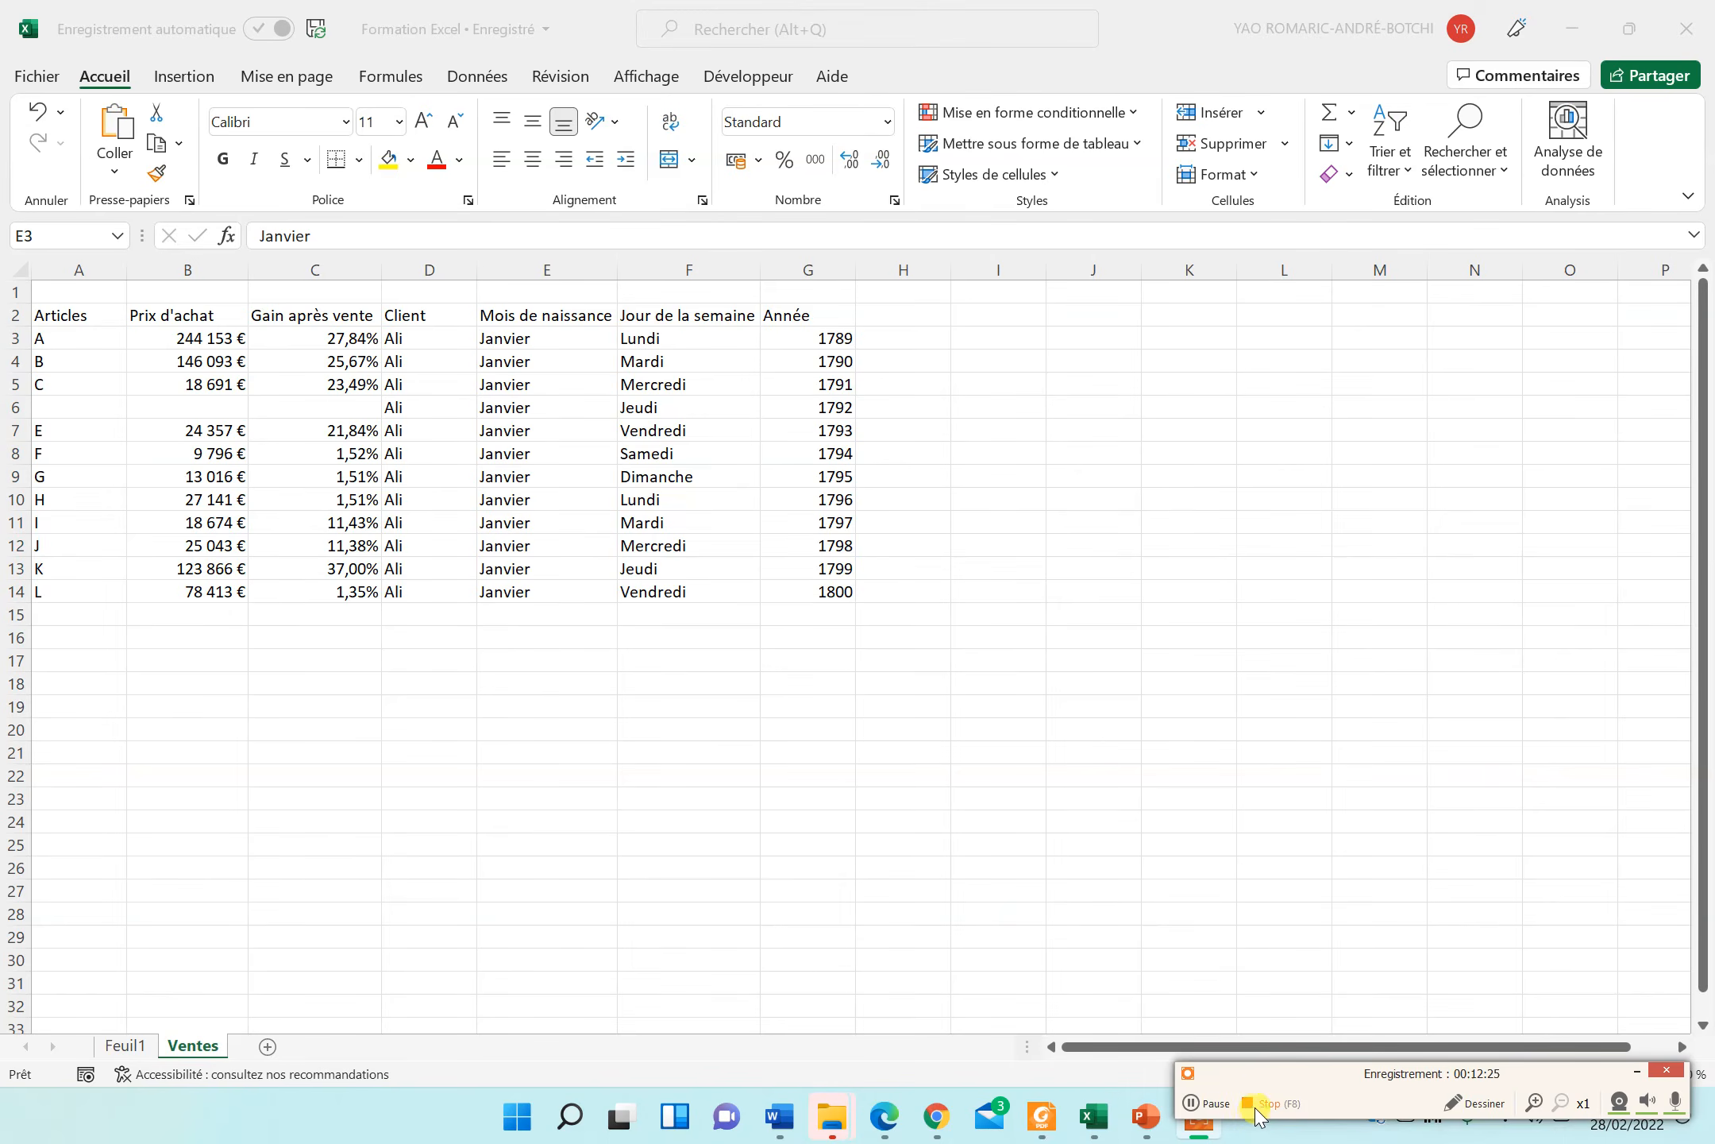